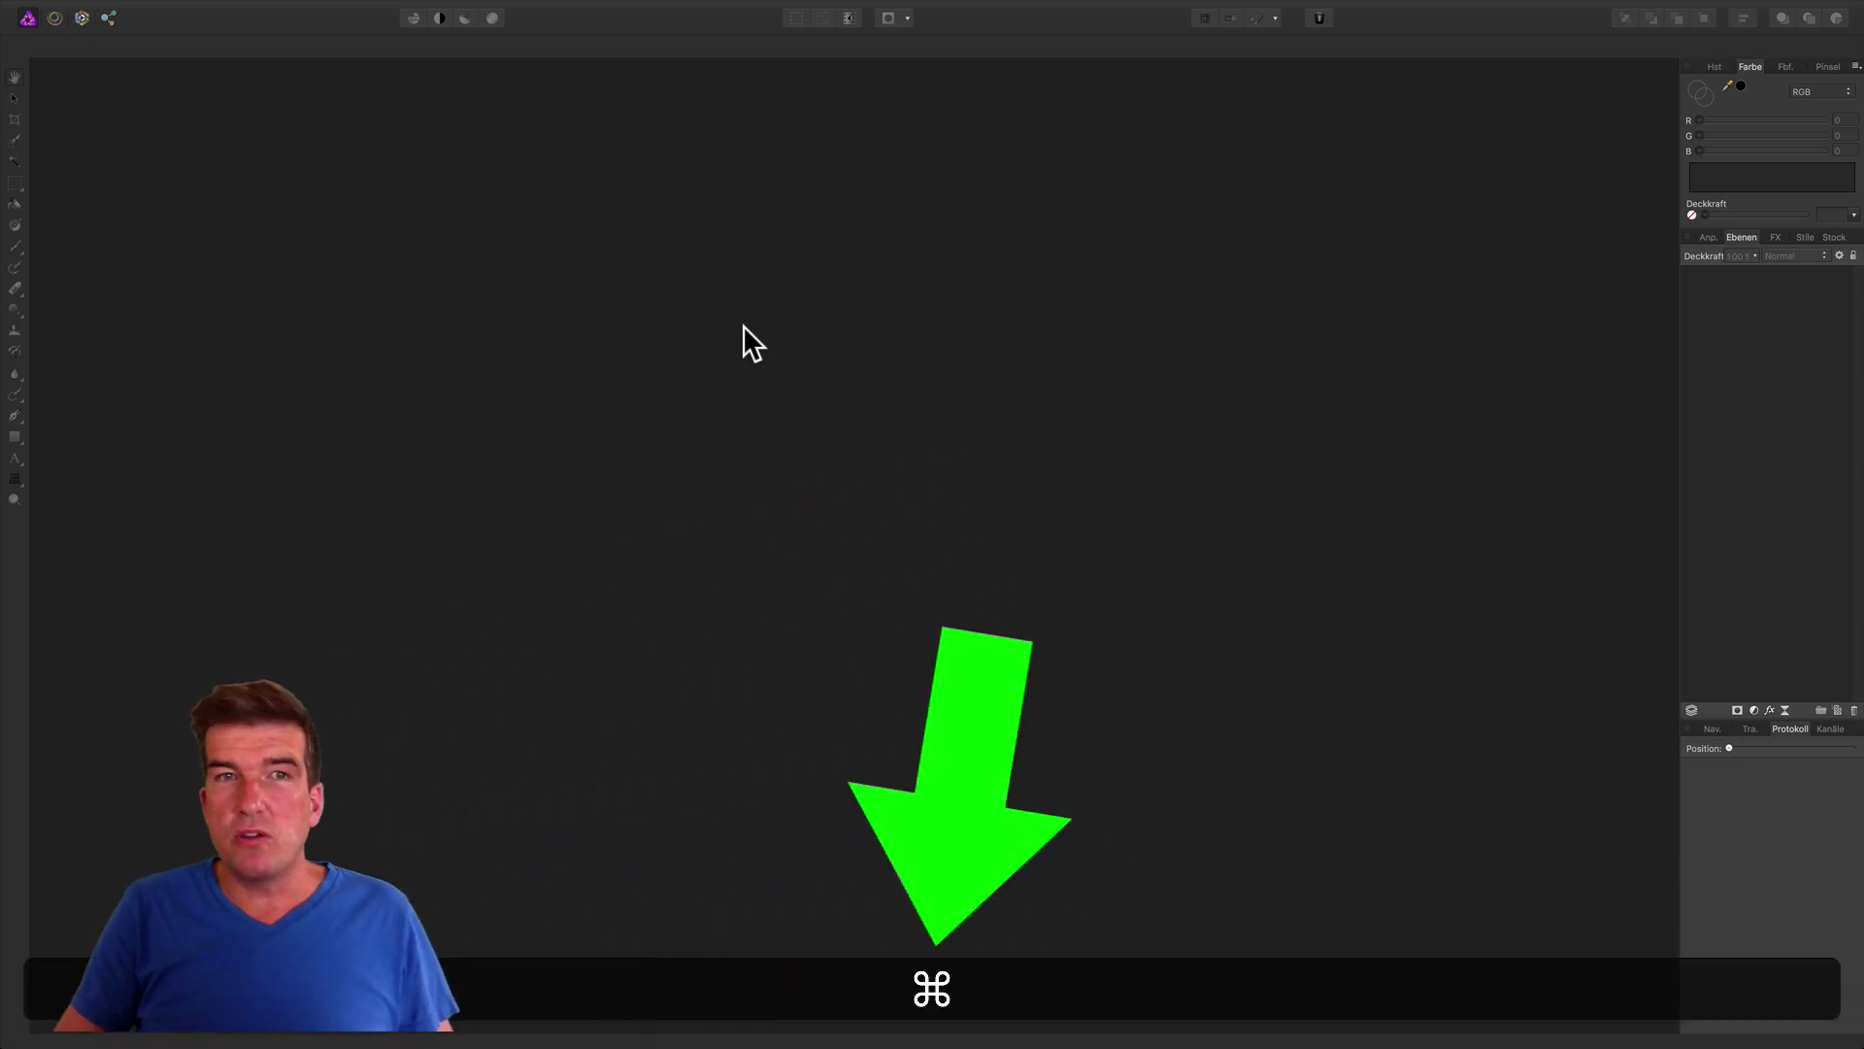
Create a new 2048 × 1536 px document from the Geräte iPad Air (Retina) preset.
{"action": "key", "text": "super+n"}
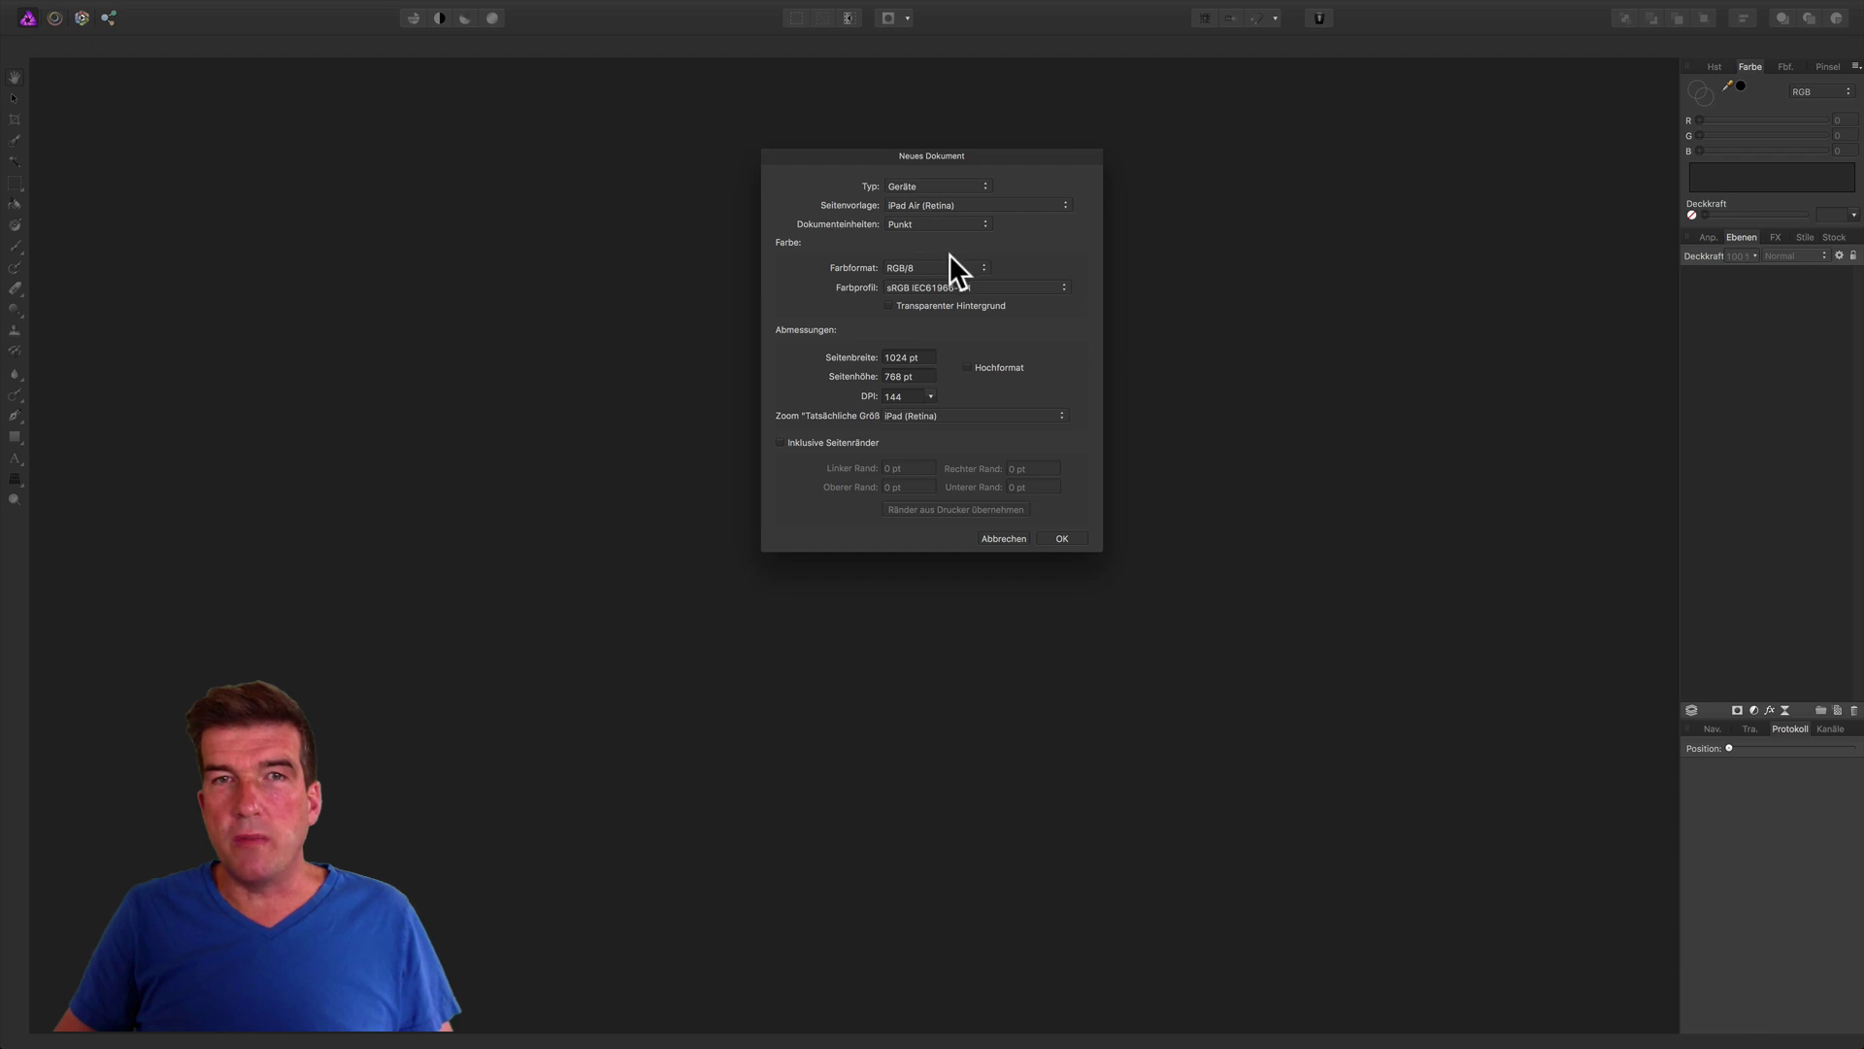
{"action": "left_click", "coordinate": [922, 185]}
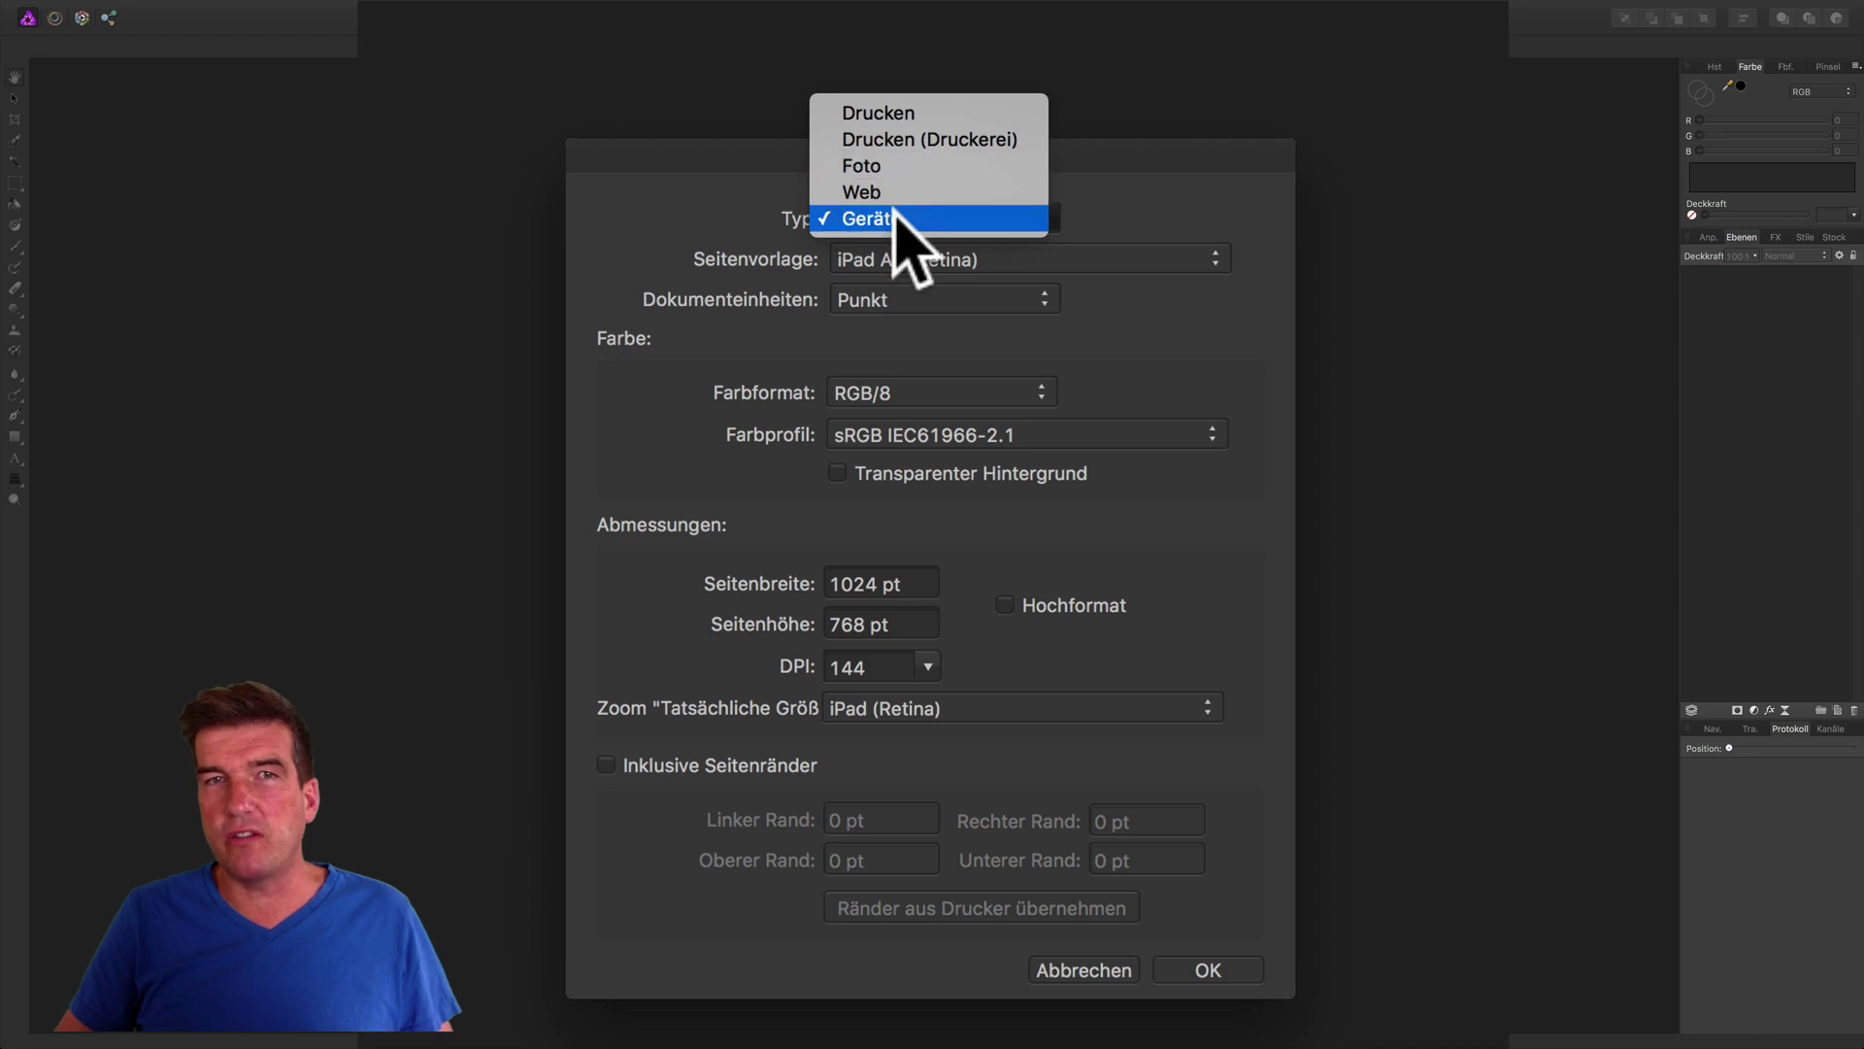
{"action": "left_click", "coordinate": [874, 291]}
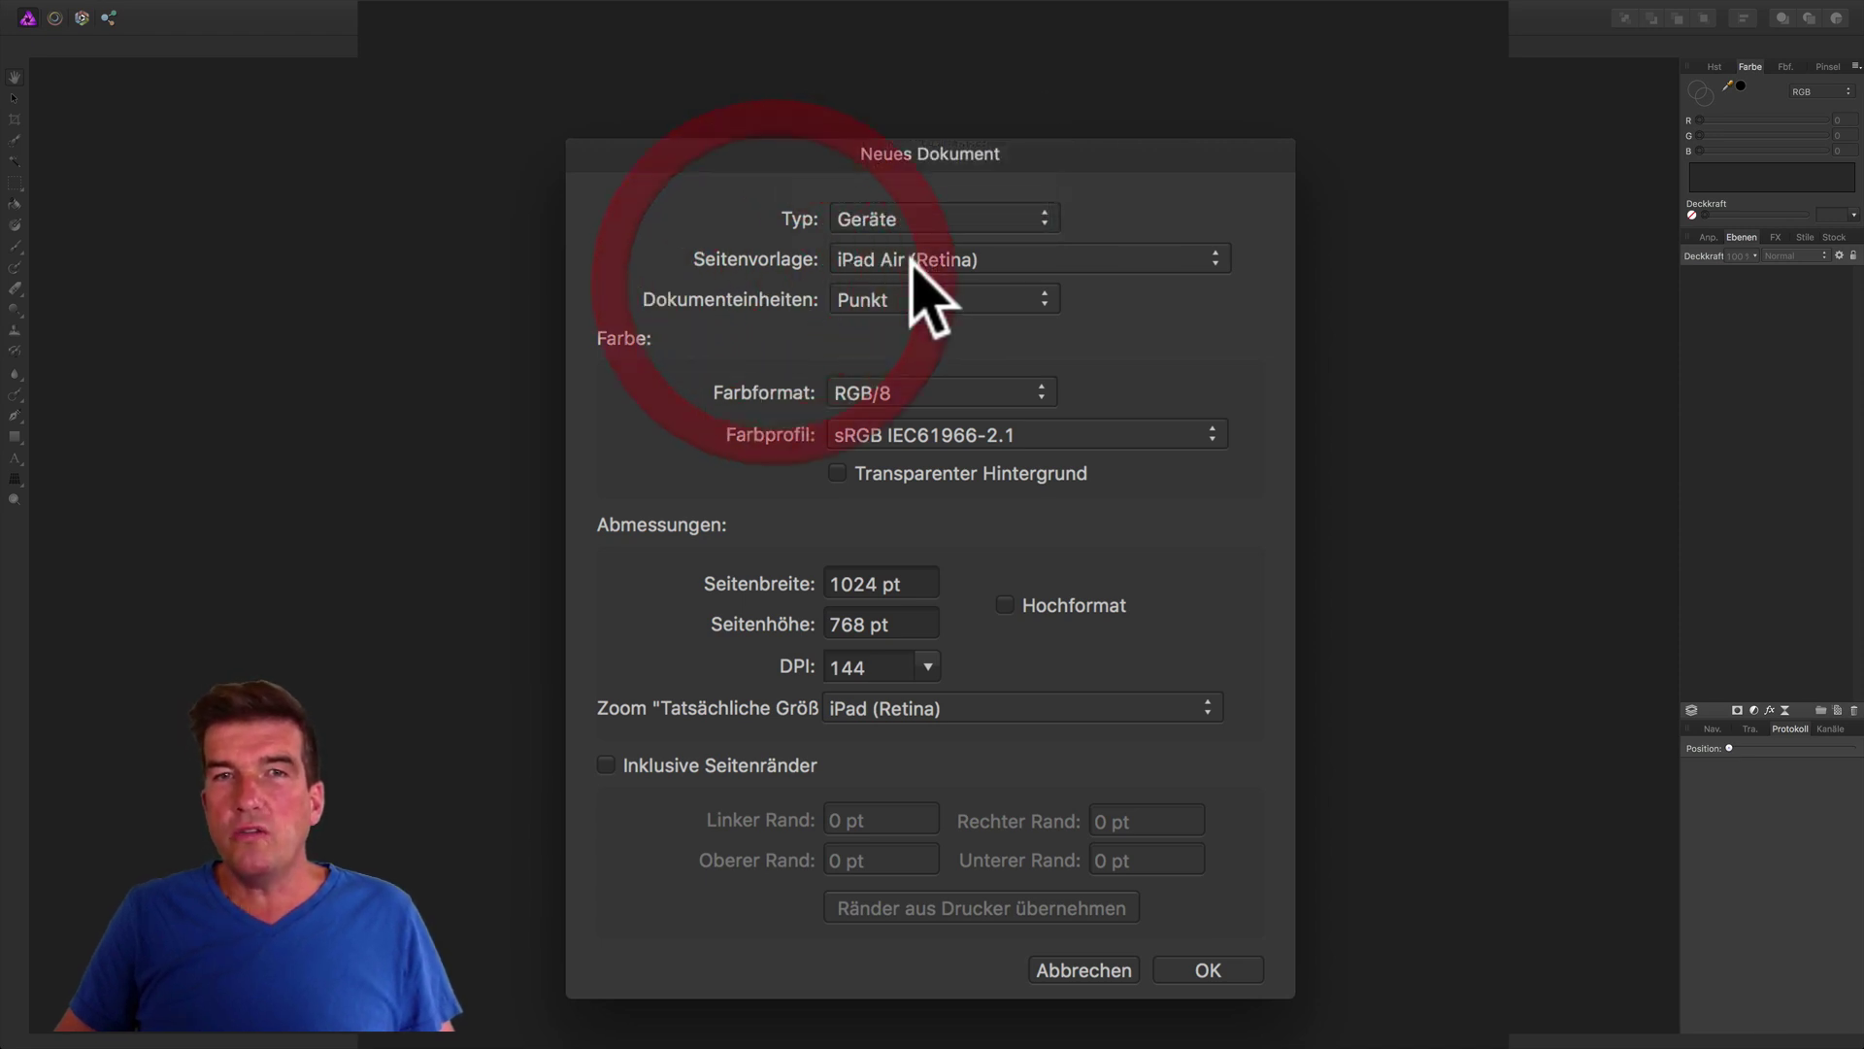
{"action": "left_click", "coordinate": [911, 260]}
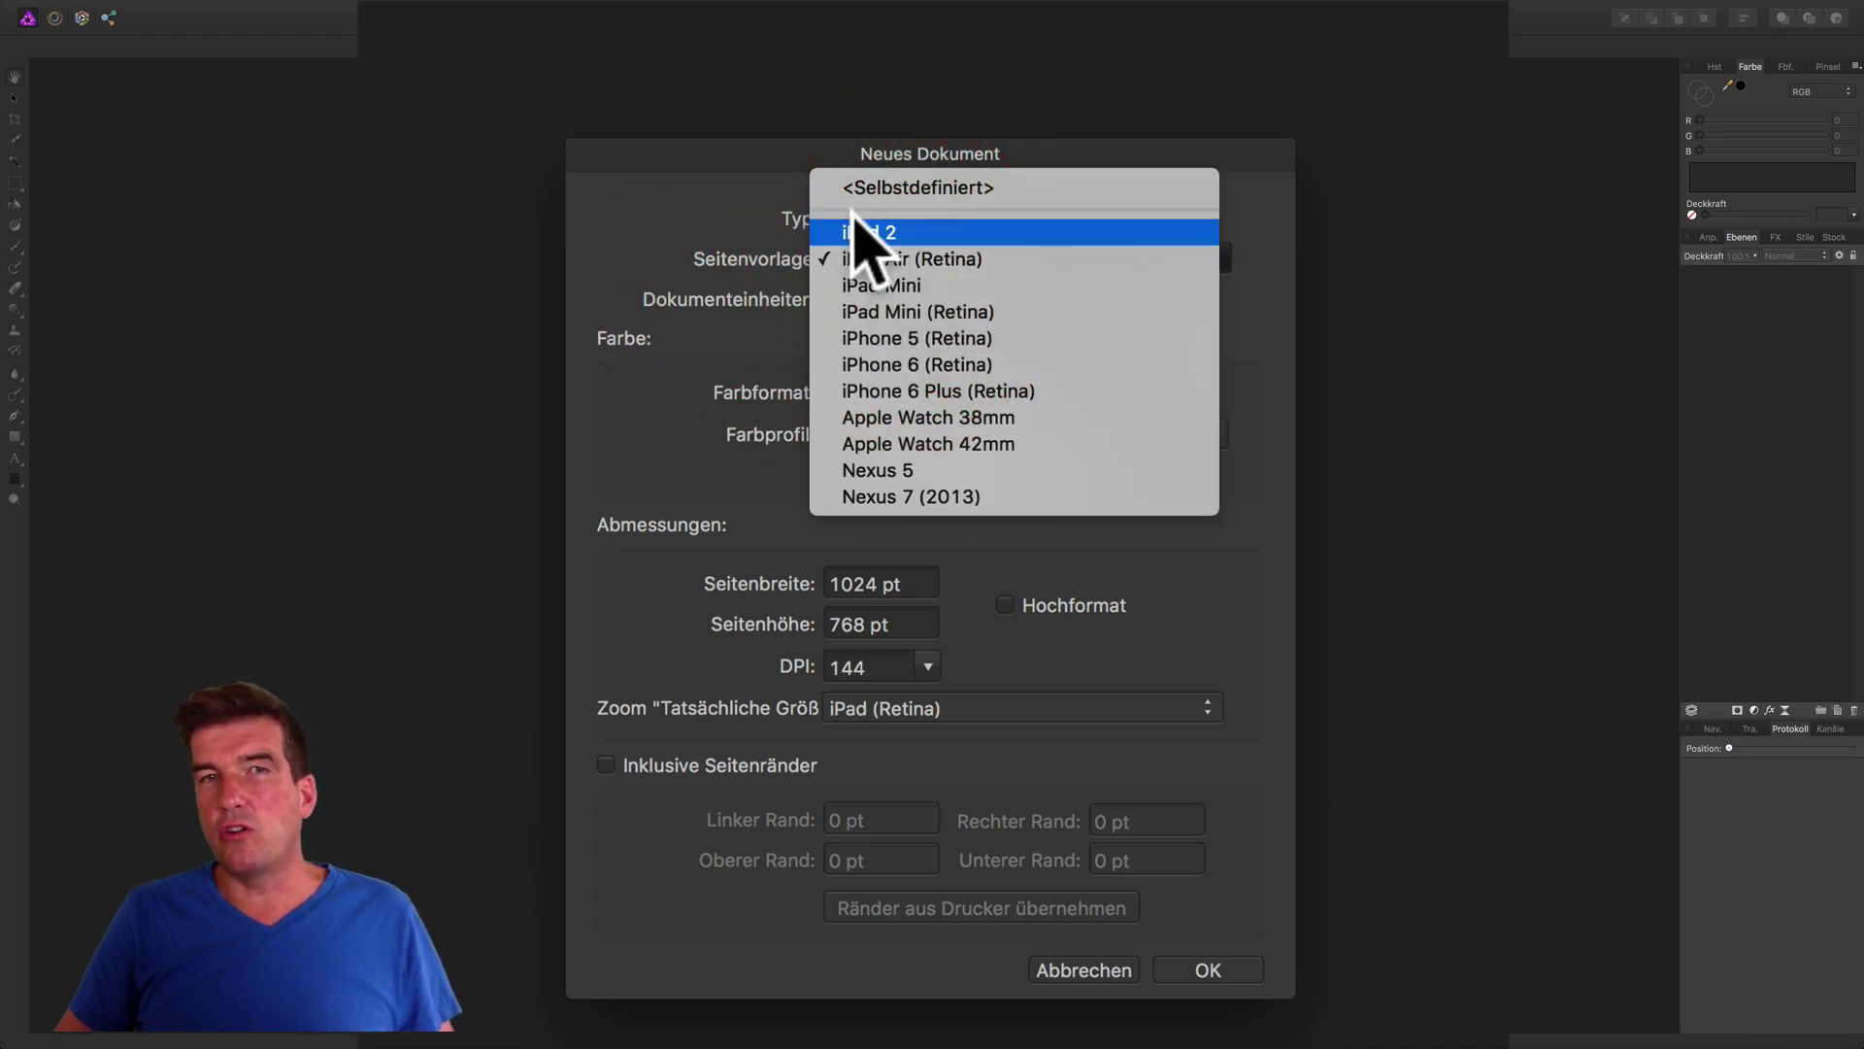
{"action": "left_click", "coordinate": [1211, 969]}
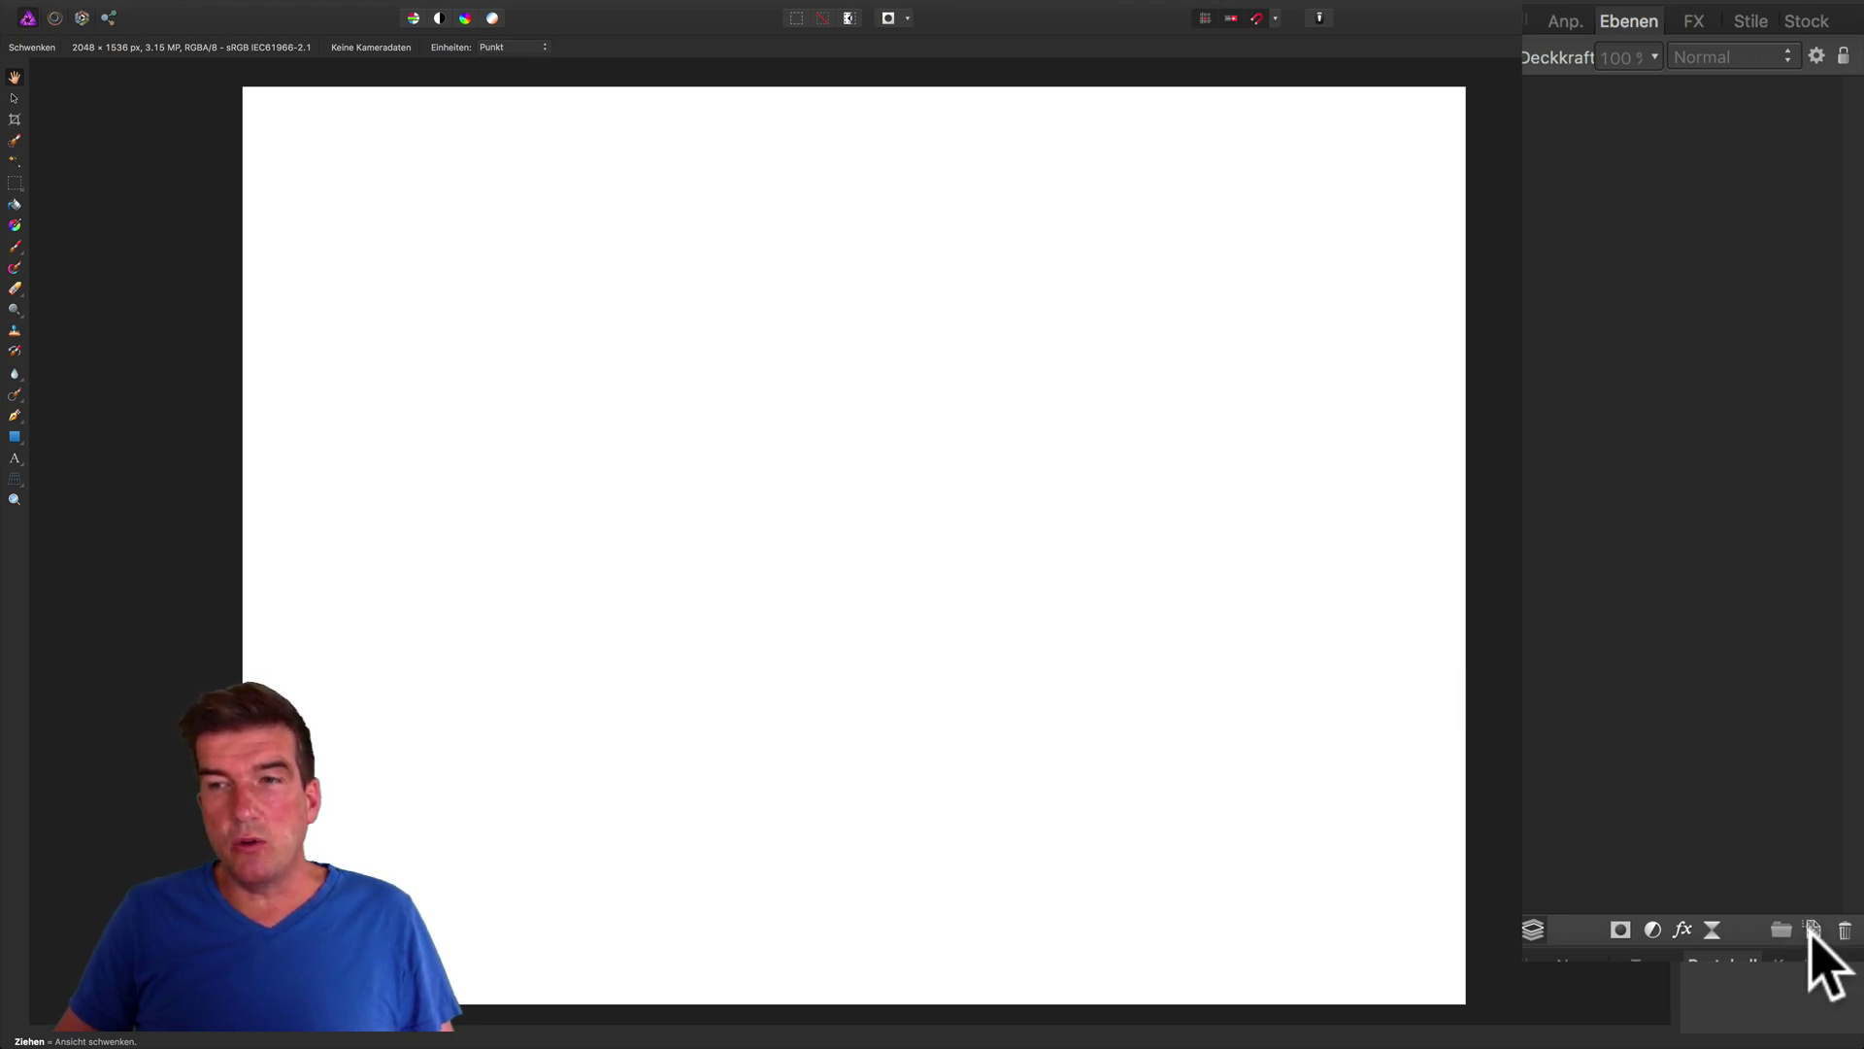
Add a pixel layer and fill it with a top-to-bottom linear gradient.
{"action": "left_click", "coordinate": [1812, 930]}
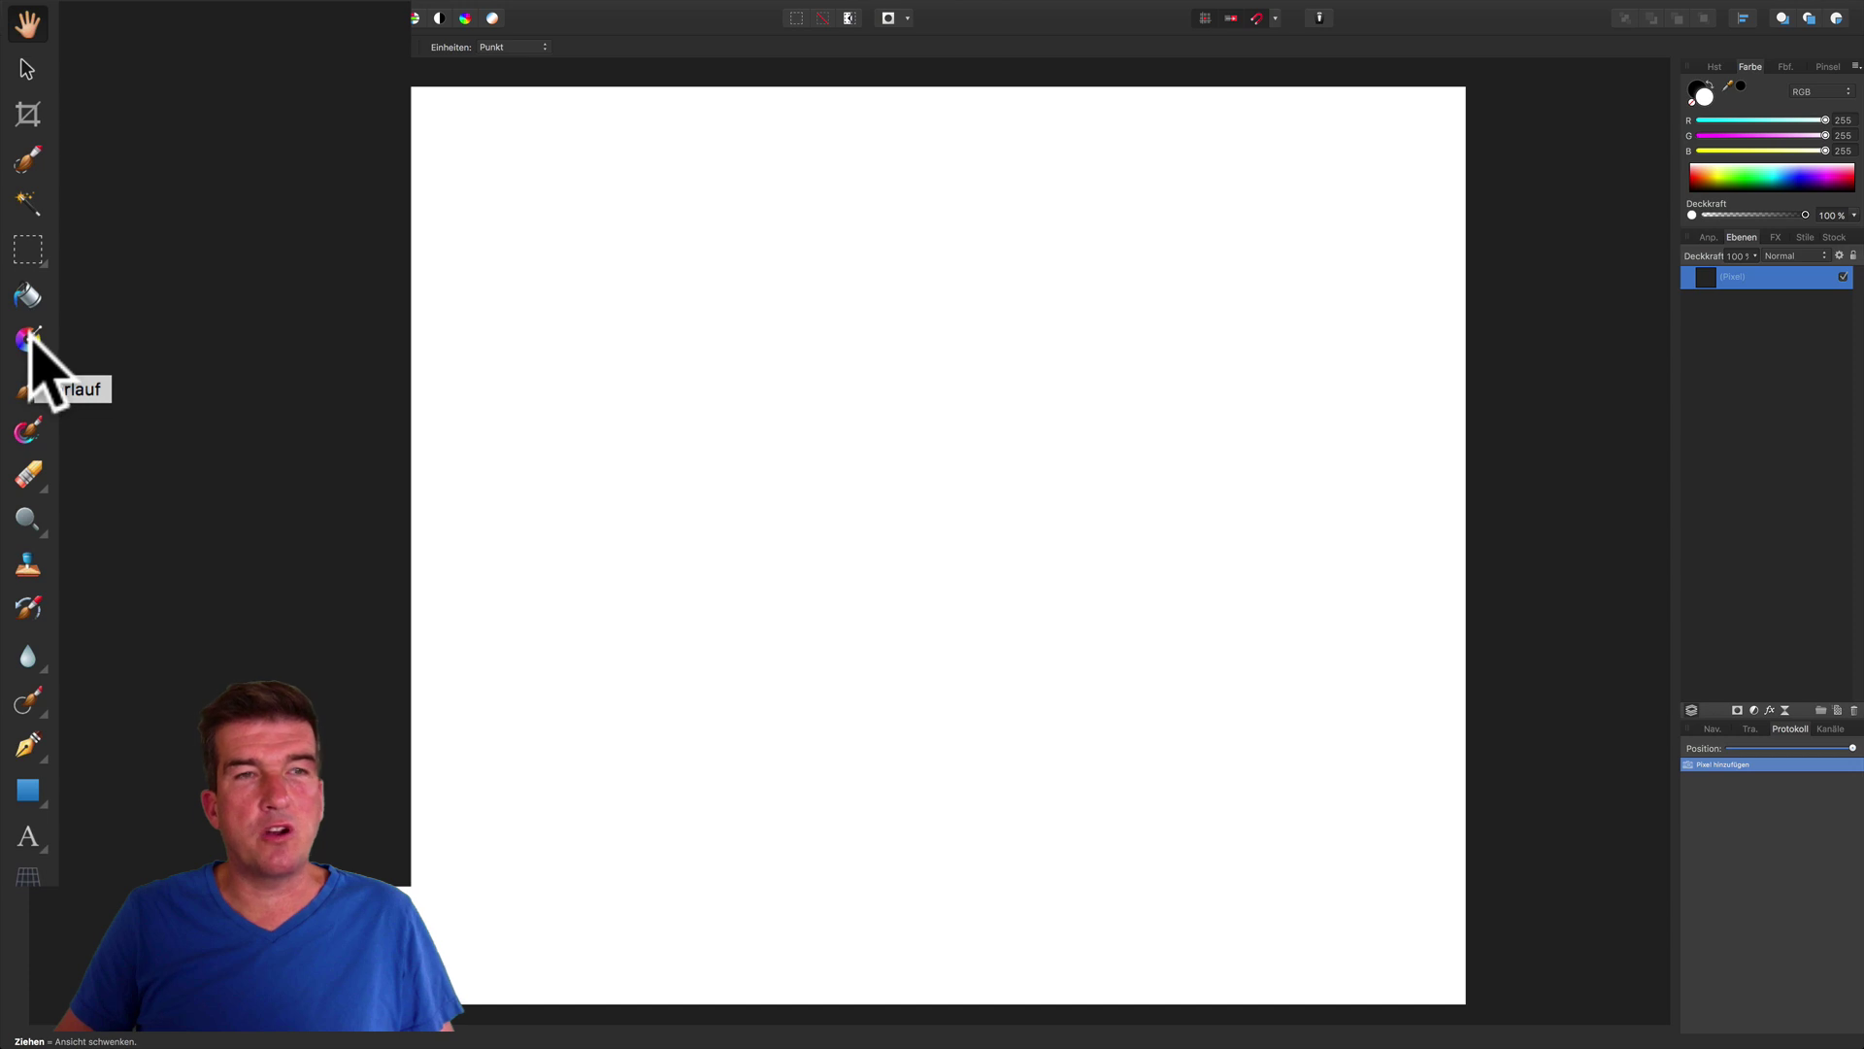
{"action": "left_click", "coordinate": [16, 225]}
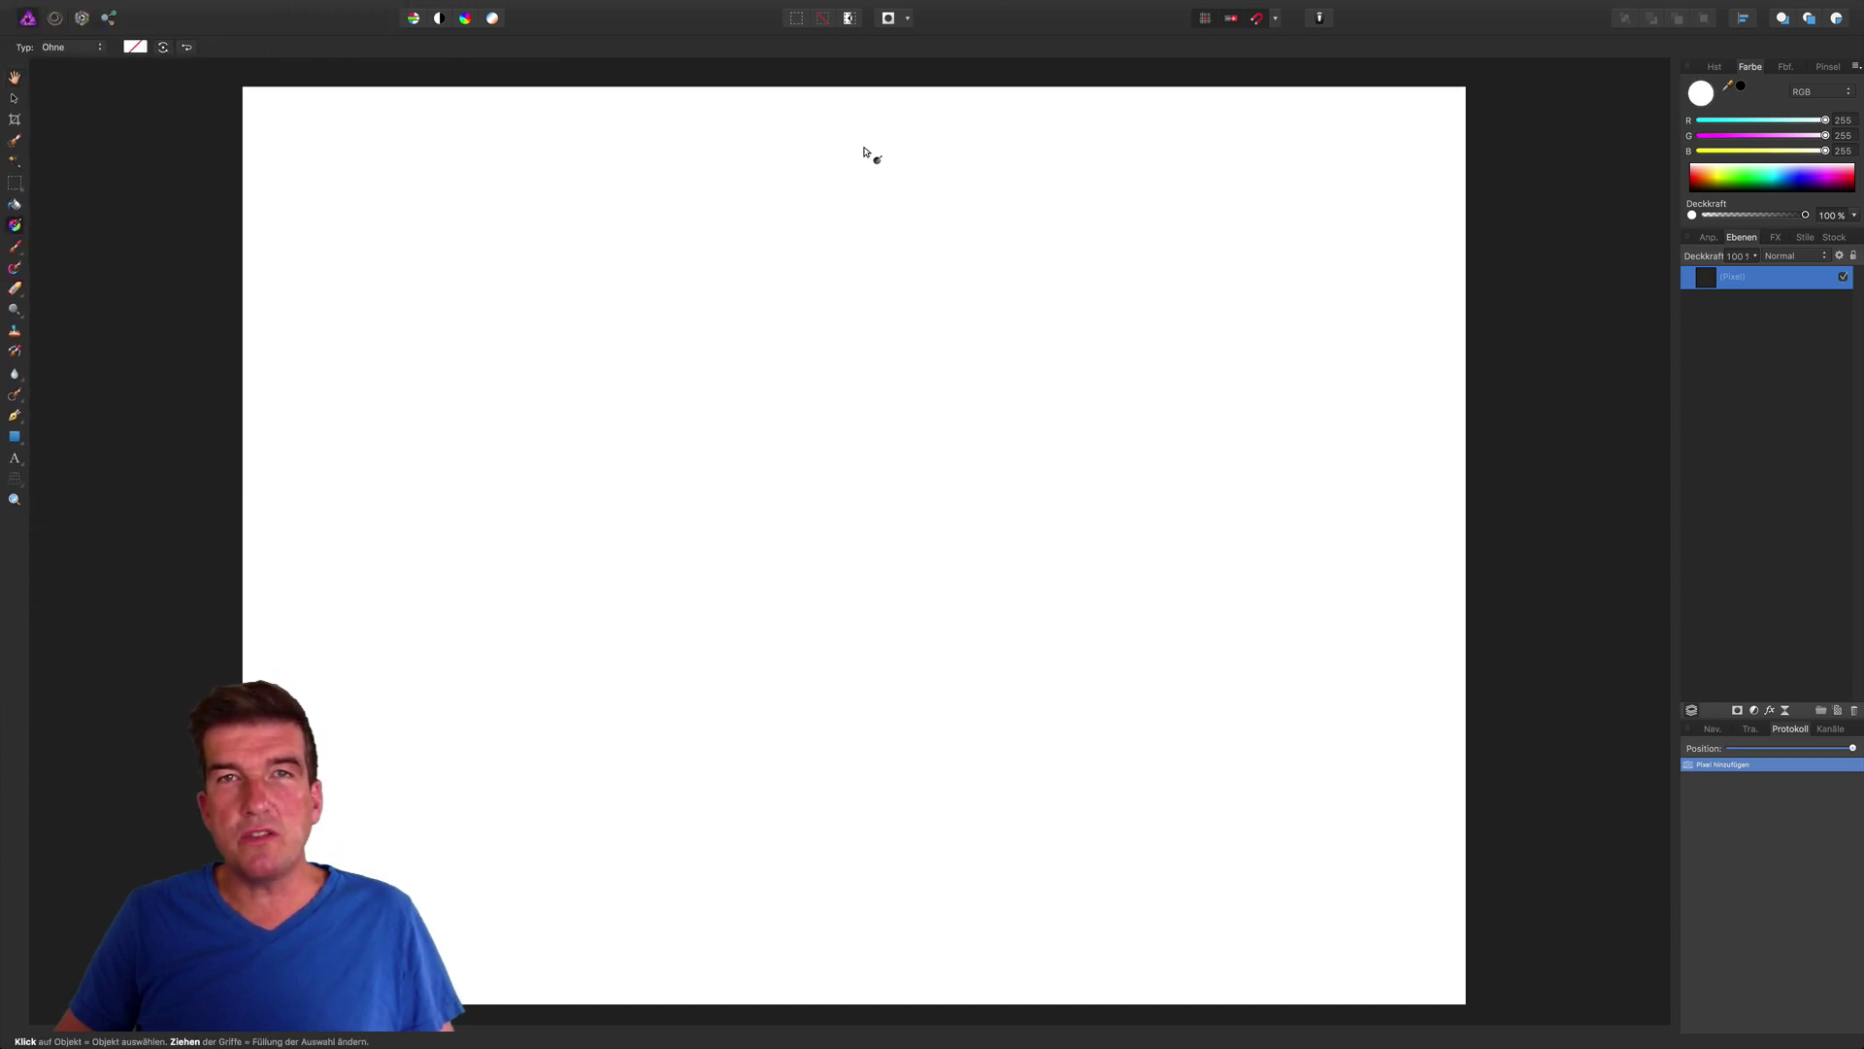
{"action": "mouse_move", "coordinate": [863, 143]}
{"action": "left_mouse_down"}
{"action": "mouse_move", "coordinate": [842, 375]}
{"action": "mouse_move", "coordinate": [864, 903]}
{"action": "left_mouse_up"}
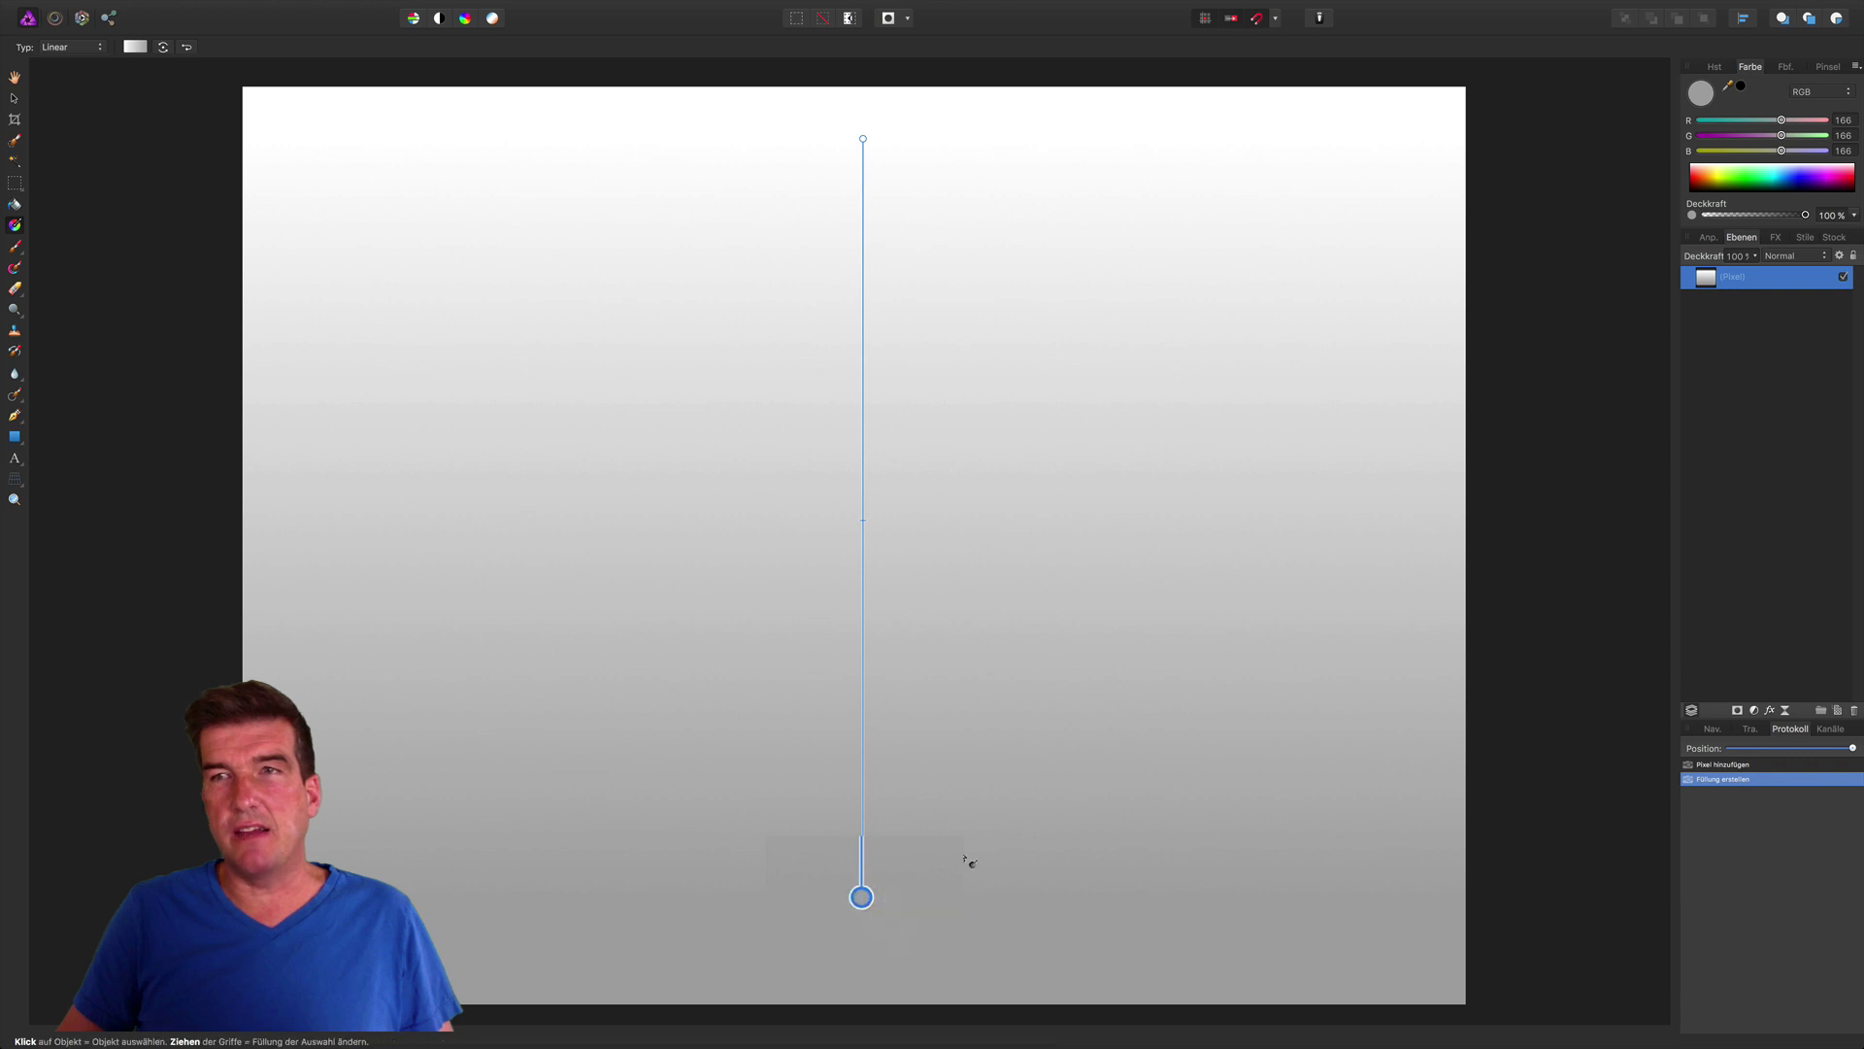
Set the gradient's bottom stop to deep navy and its top stop to light blue.
{"action": "left_click_drag", "start_coordinate": [1784, 173], "coordinate": [1796, 177]}
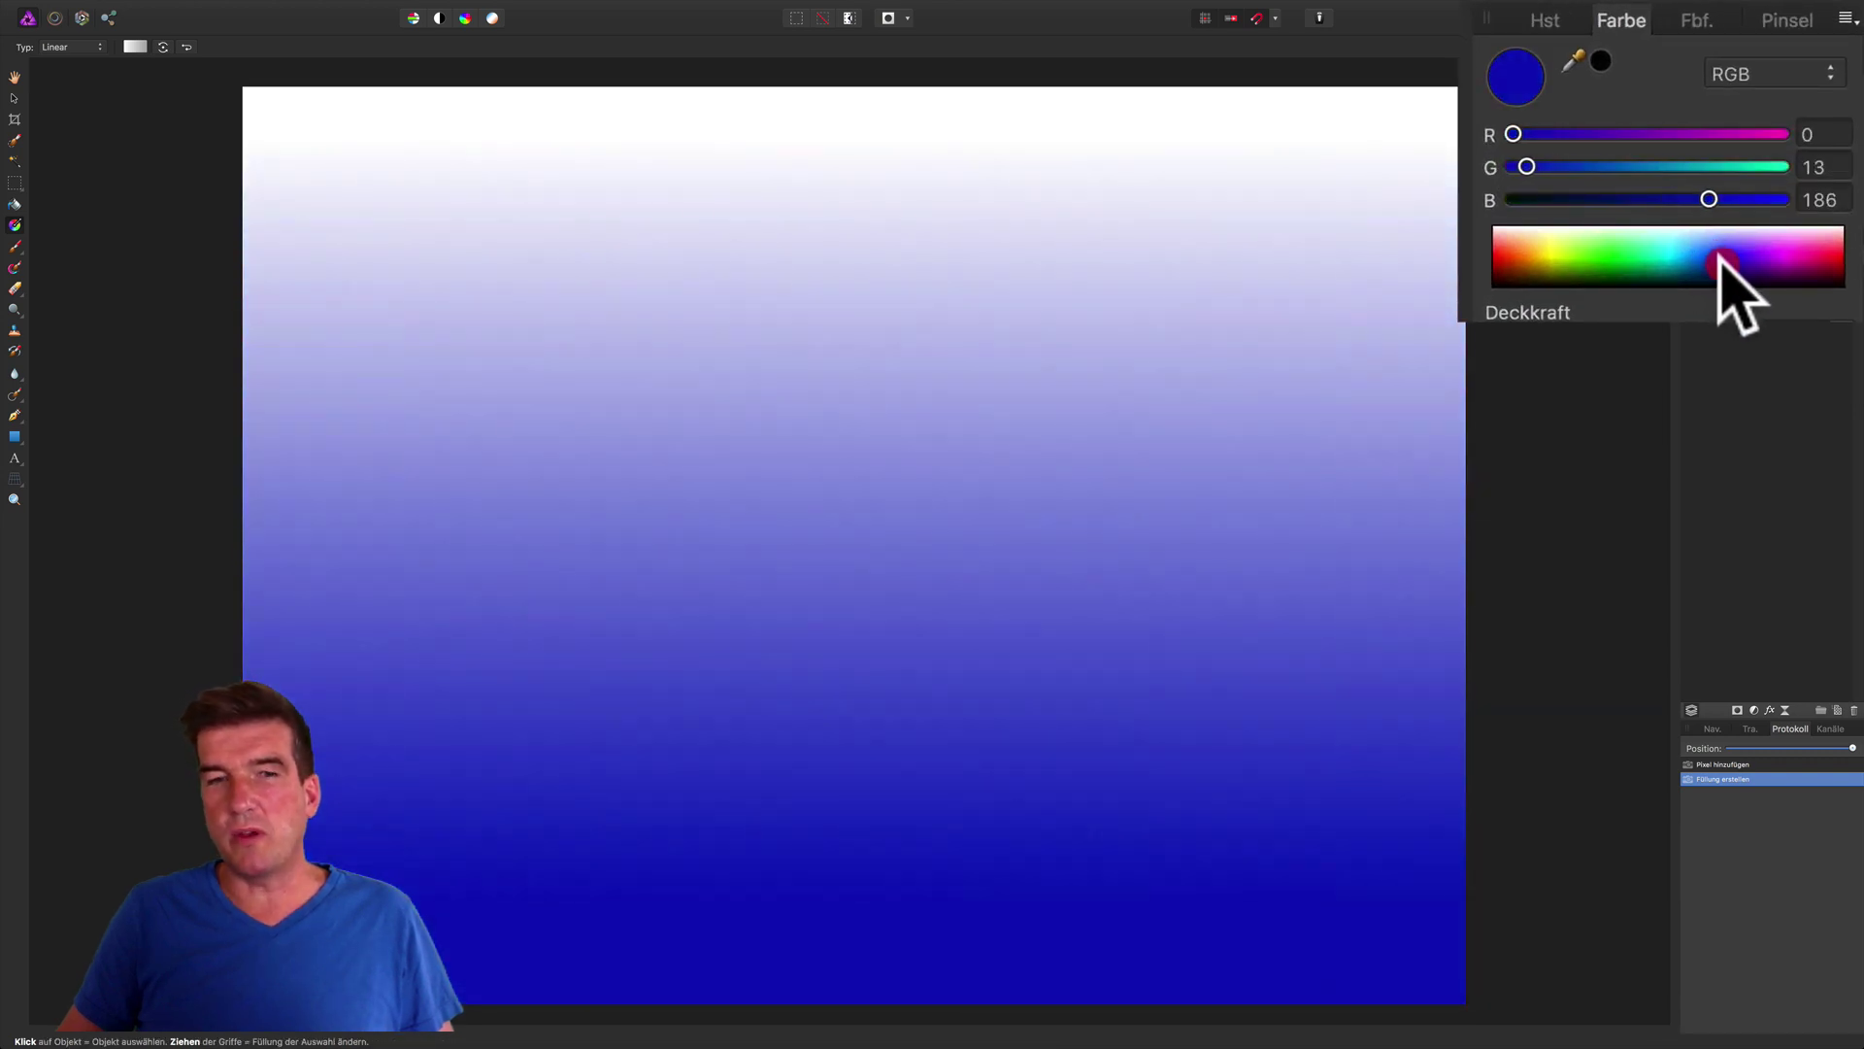
{"action": "left_click_drag", "start_coordinate": [1723, 262], "coordinate": [1728, 290]}
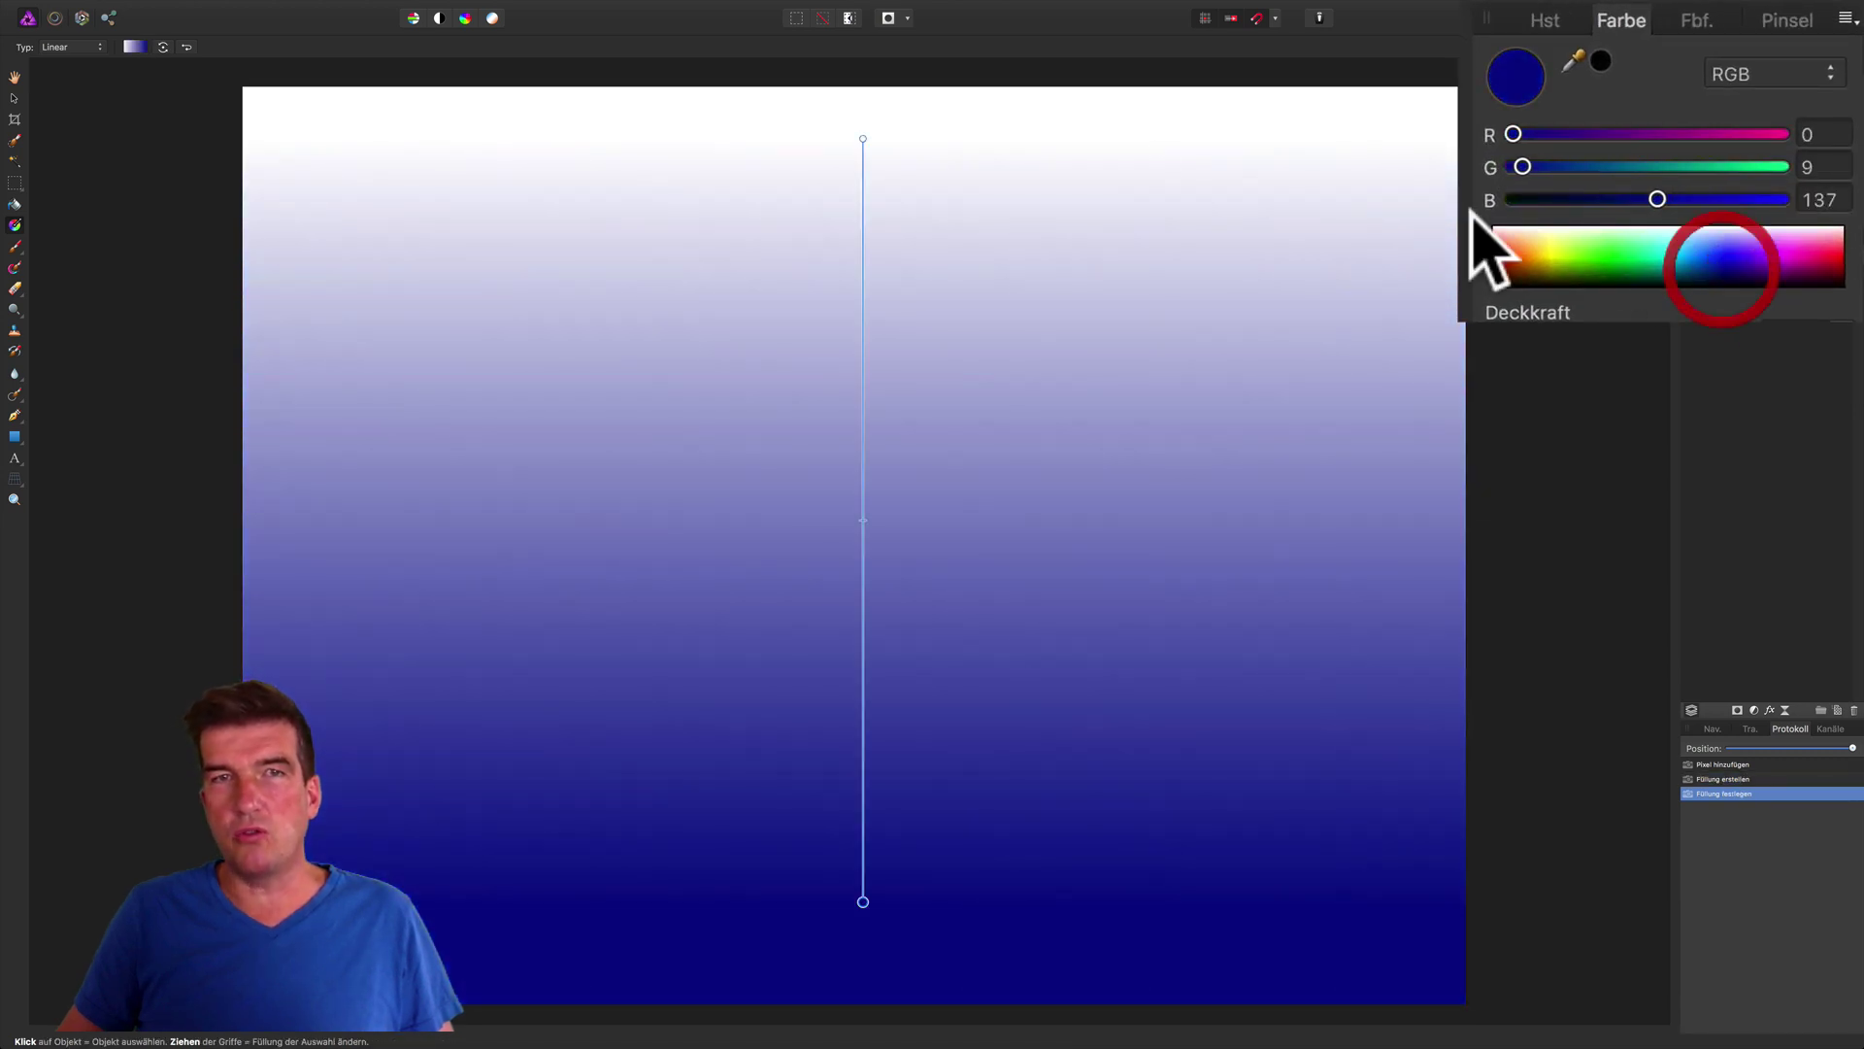
{"action": "left_click", "coordinate": [862, 144]}
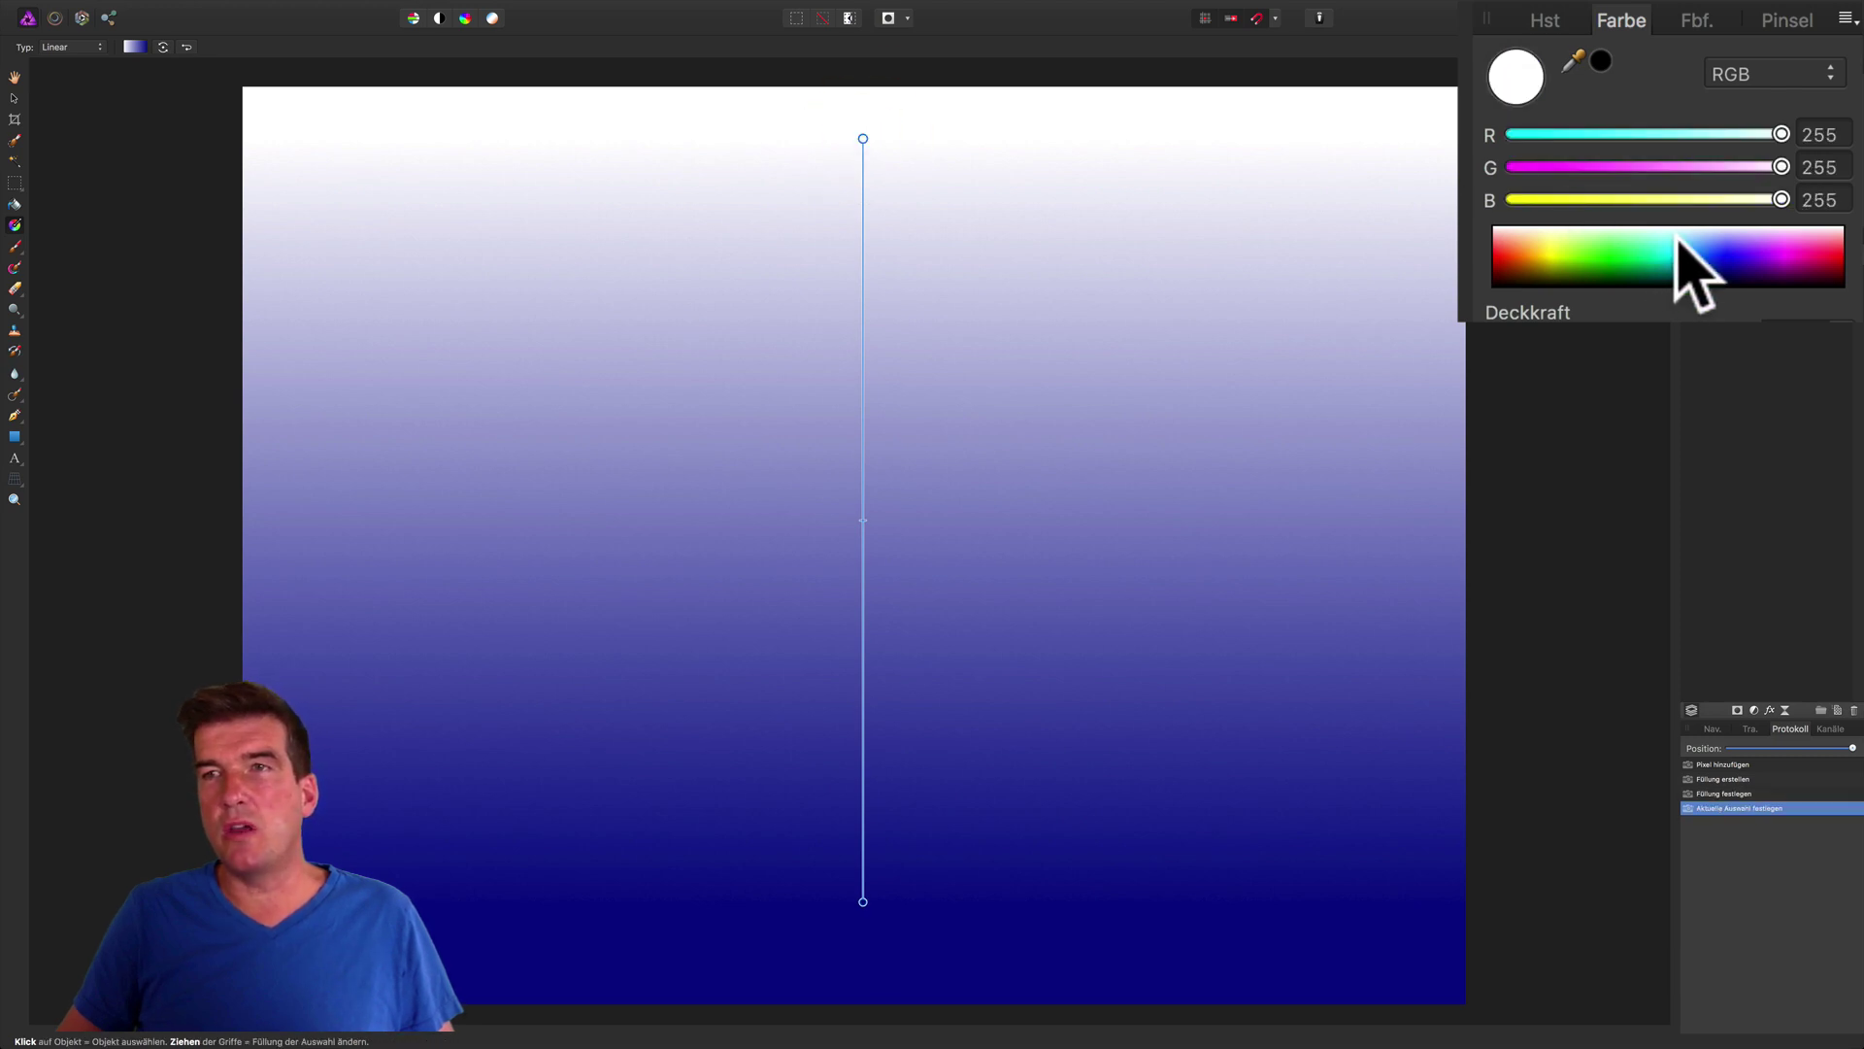
{"action": "mouse_move", "coordinate": [1686, 271]}
{"action": "left_mouse_down"}
{"action": "mouse_move", "coordinate": [1701, 229]}
{"action": "mouse_move", "coordinate": [1706, 249]}
{"action": "left_mouse_up"}
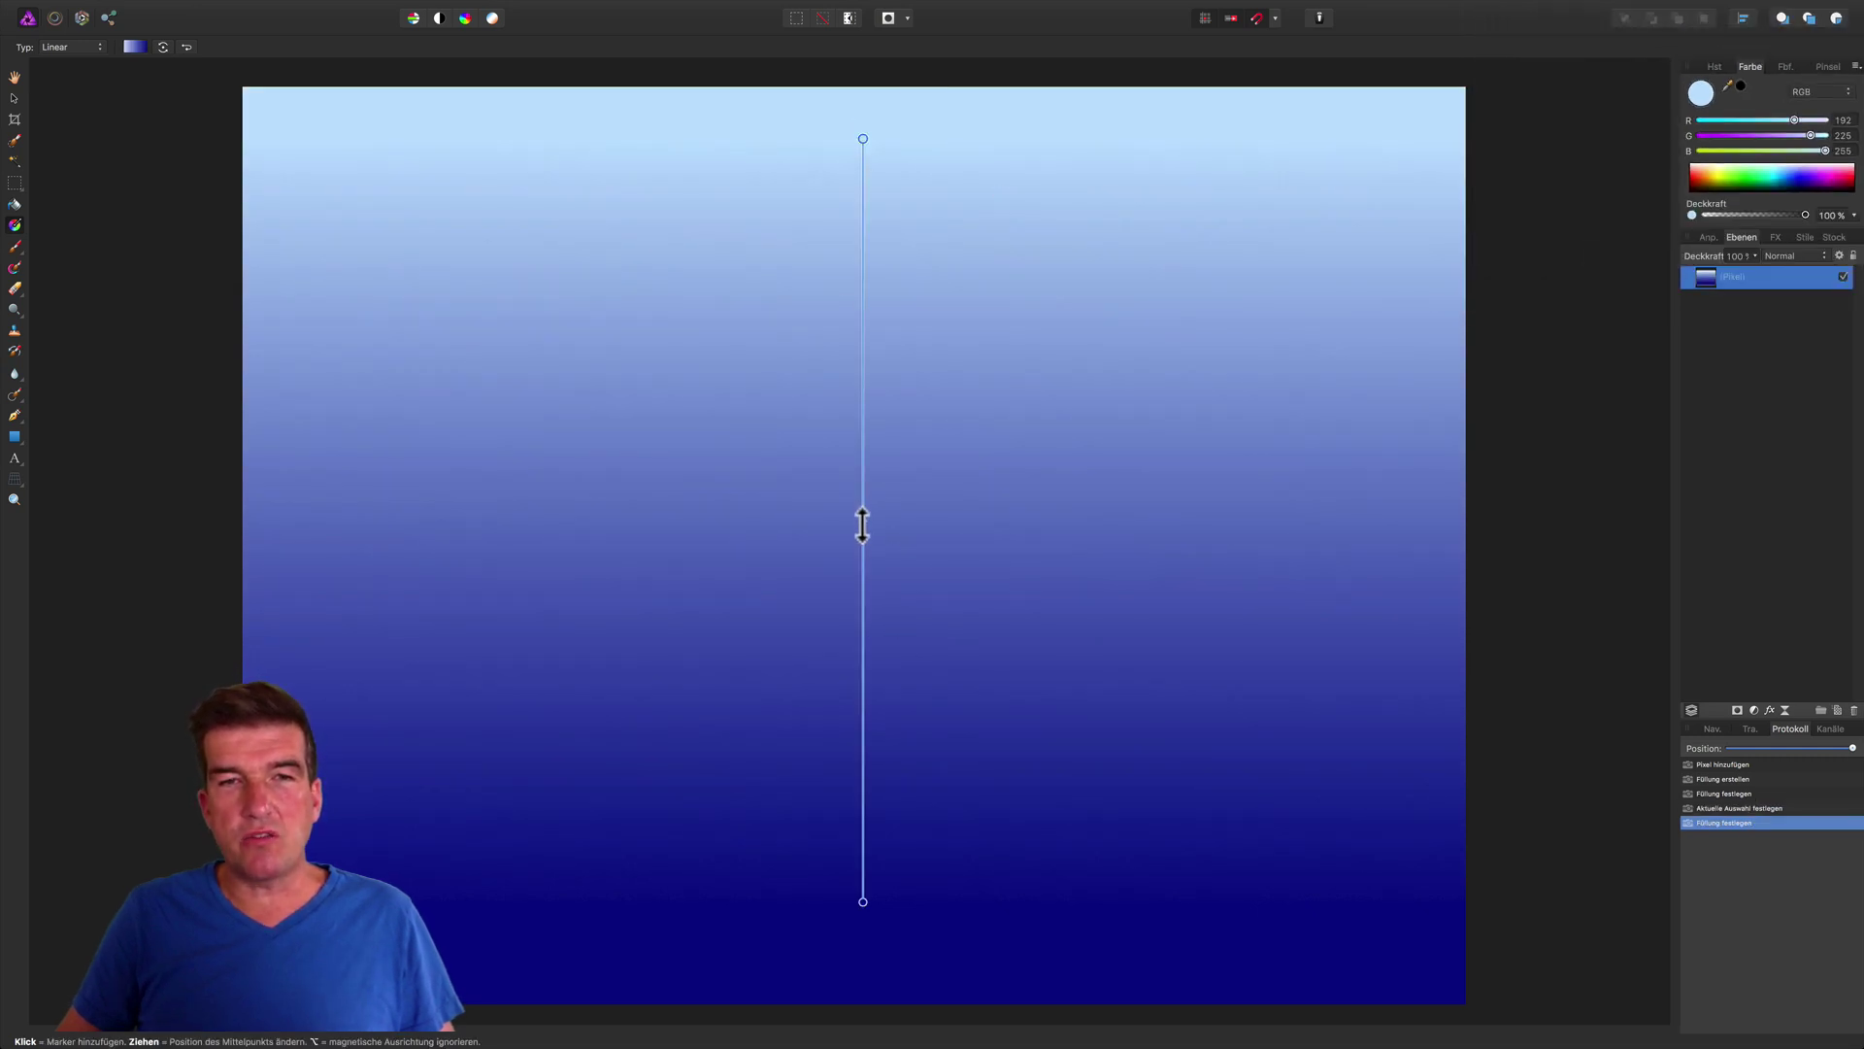
Shift the gradient midpoint downward and finish editing the gradient.
{"action": "left_click_drag", "start_coordinate": [862, 525], "coordinate": [864, 649]}
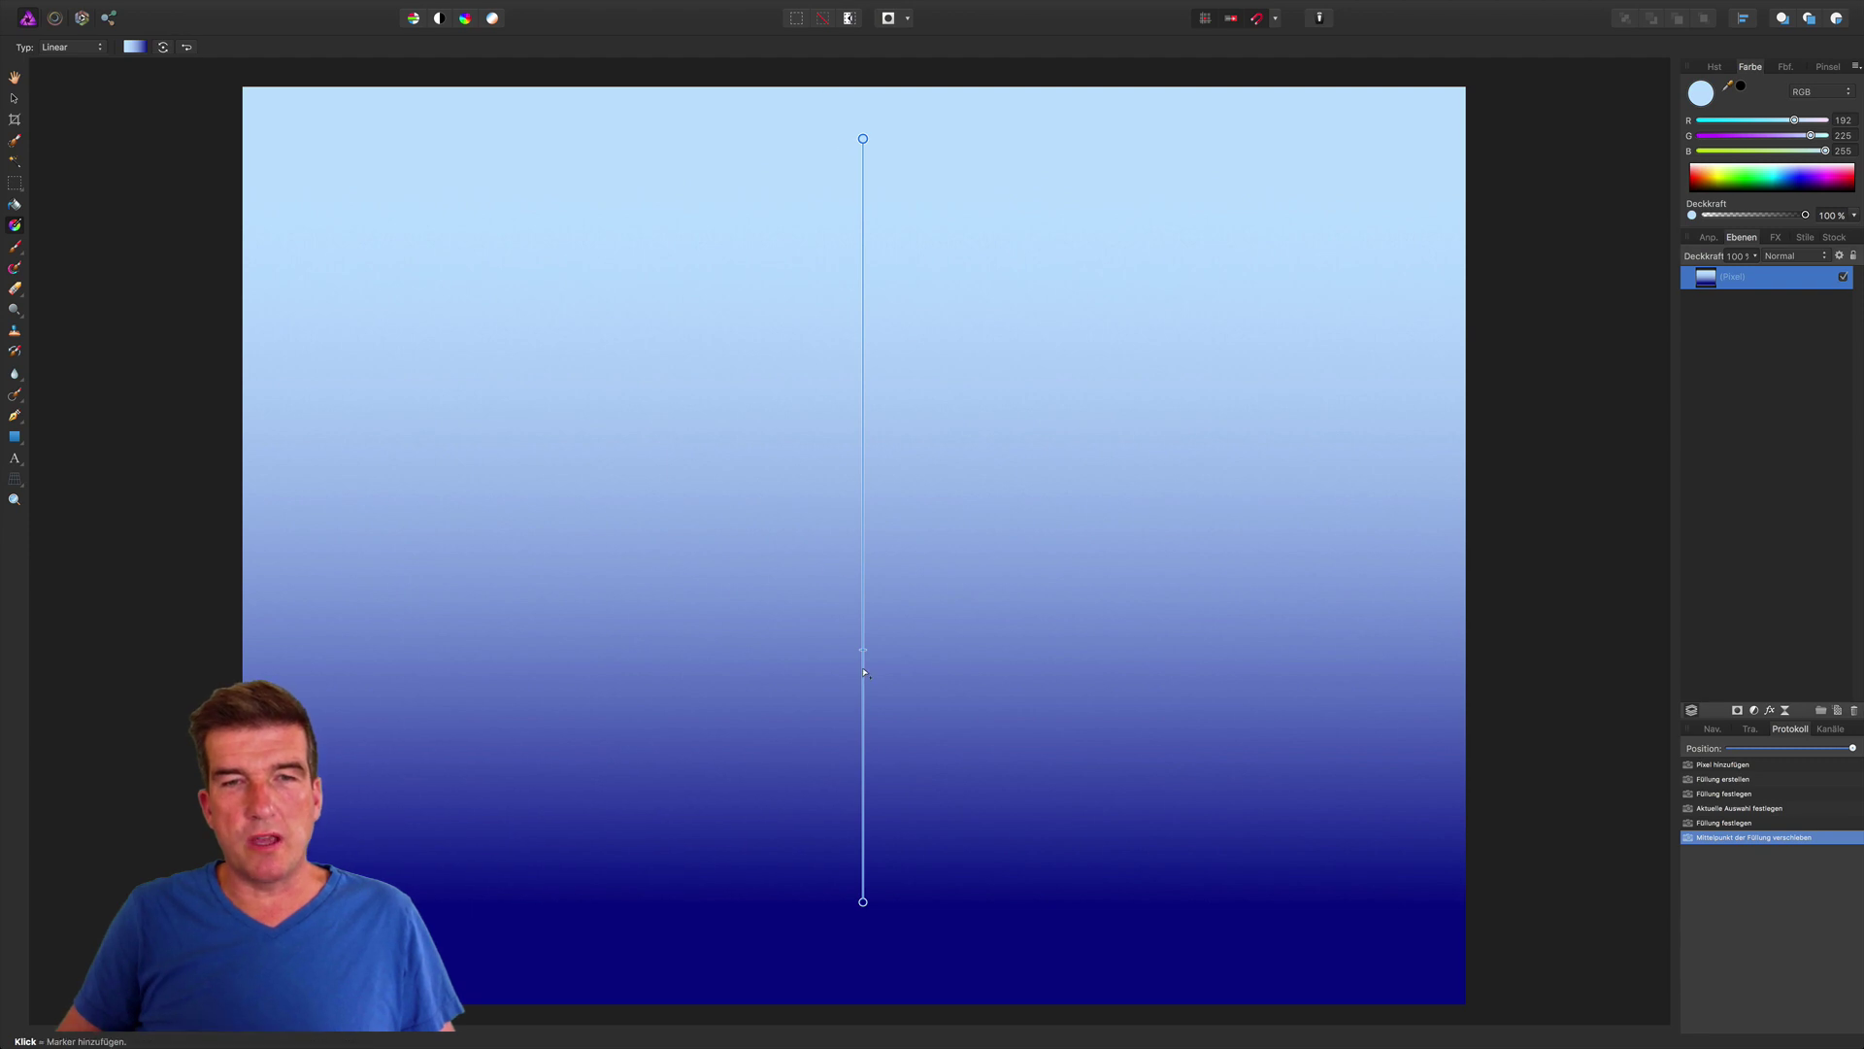
{"action": "mouse_move", "coordinate": [861, 654]}
{"action": "left_mouse_down"}
{"action": "mouse_move", "coordinate": [862, 298]}
{"action": "mouse_move", "coordinate": [862, 693]}
{"action": "left_mouse_up"}
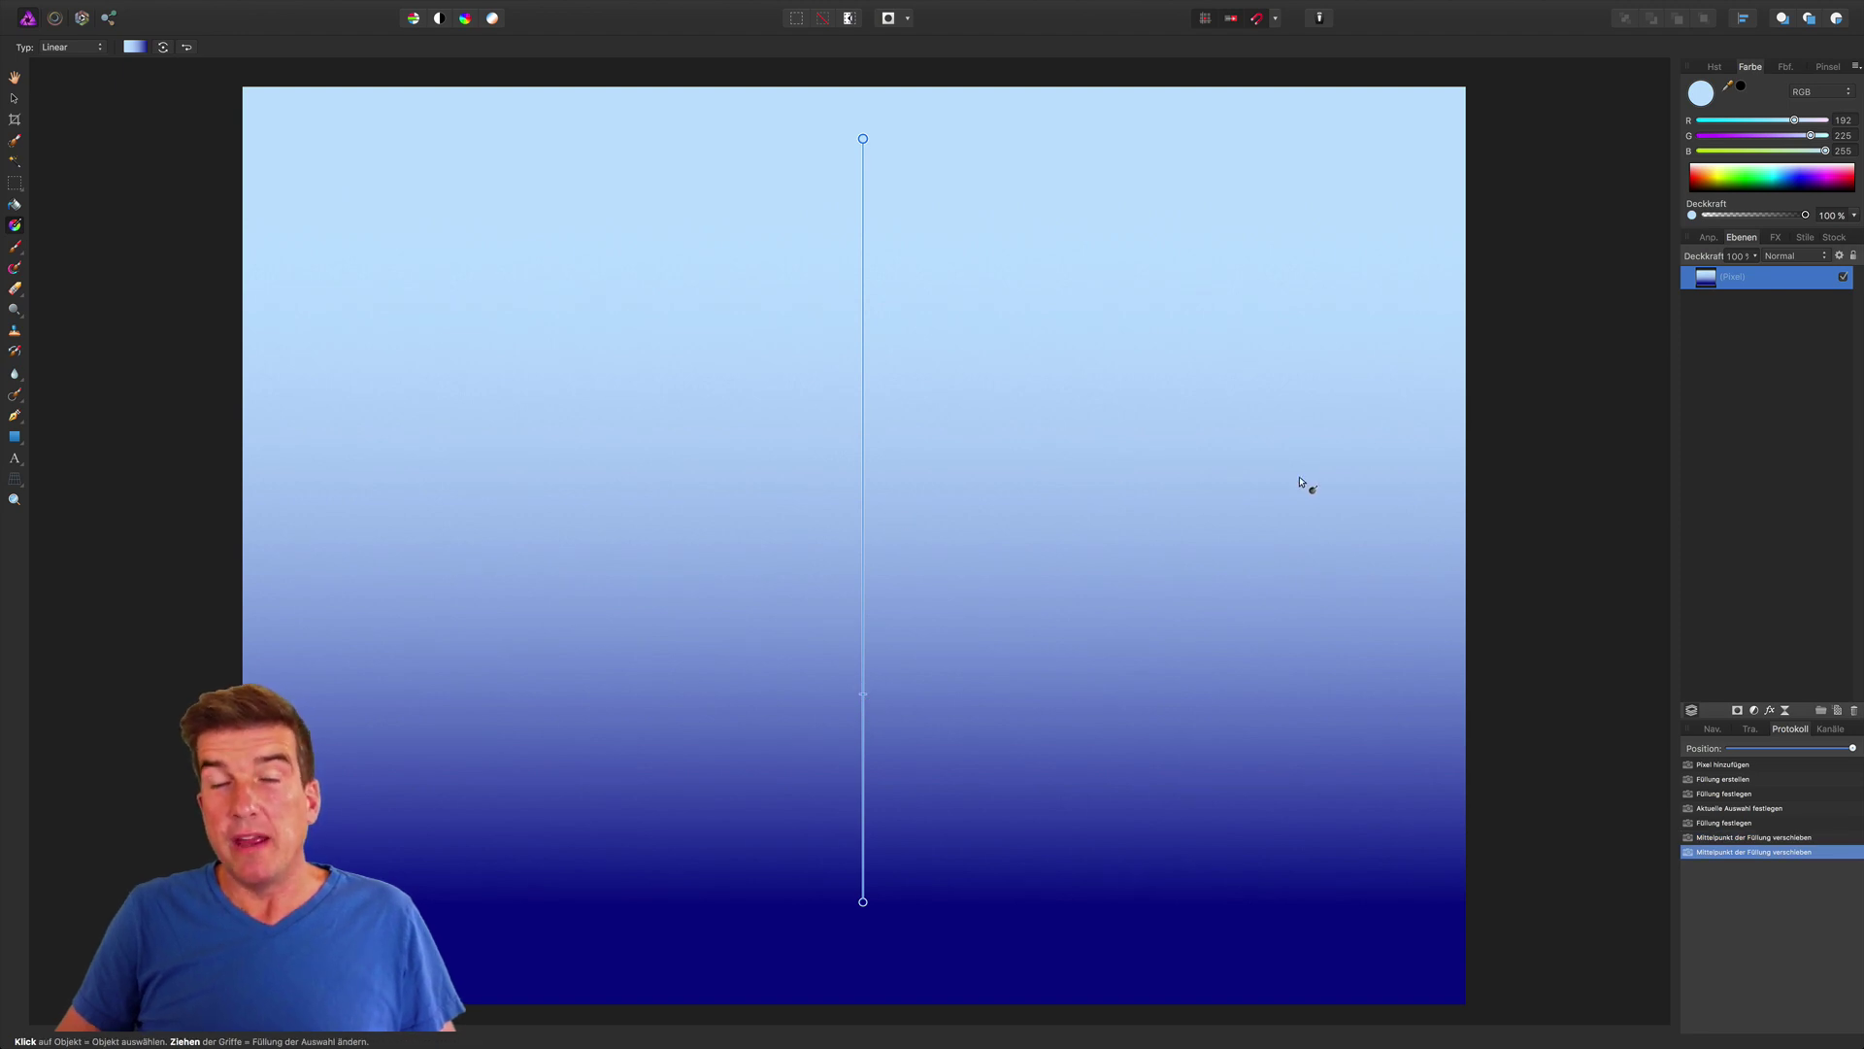
{"action": "left_click", "coordinate": [1486, 520]}
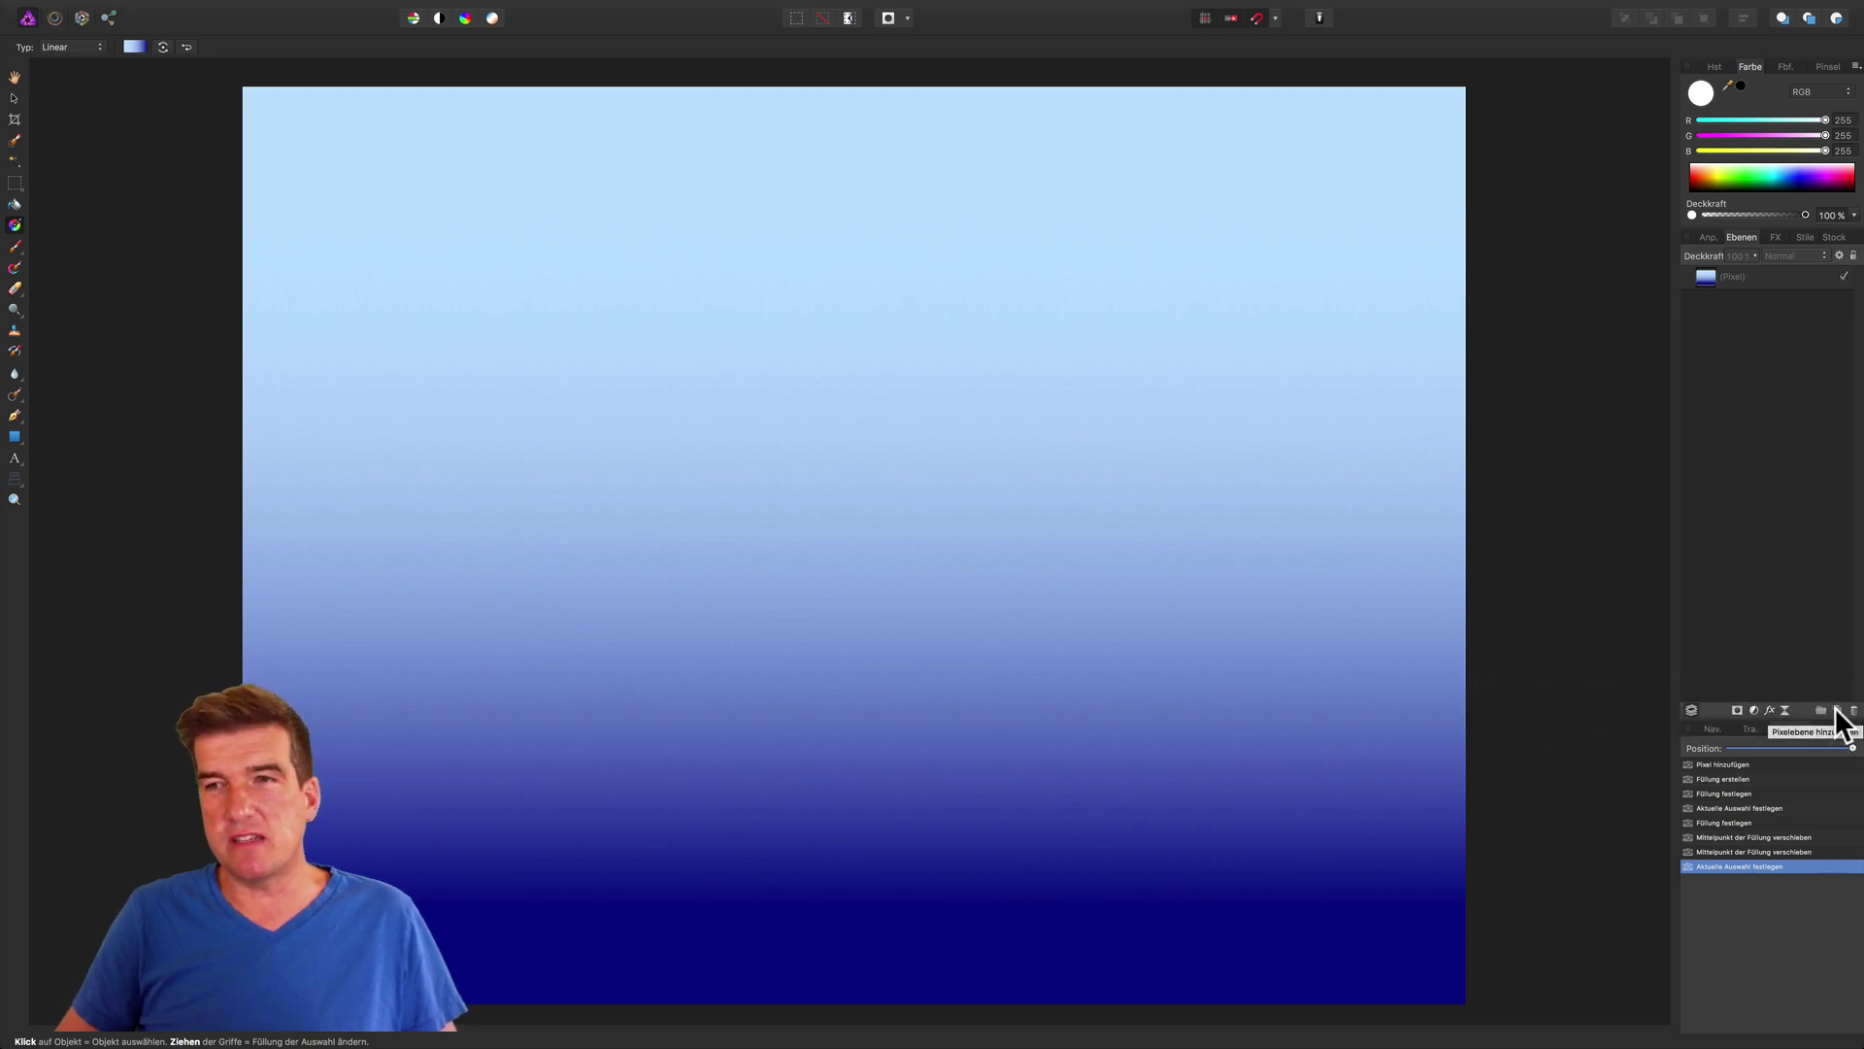
Add an empty pixel layer and type 'ARCADA-CLUB' as large artistic text near the top.
{"action": "left_click", "coordinate": [1837, 710]}
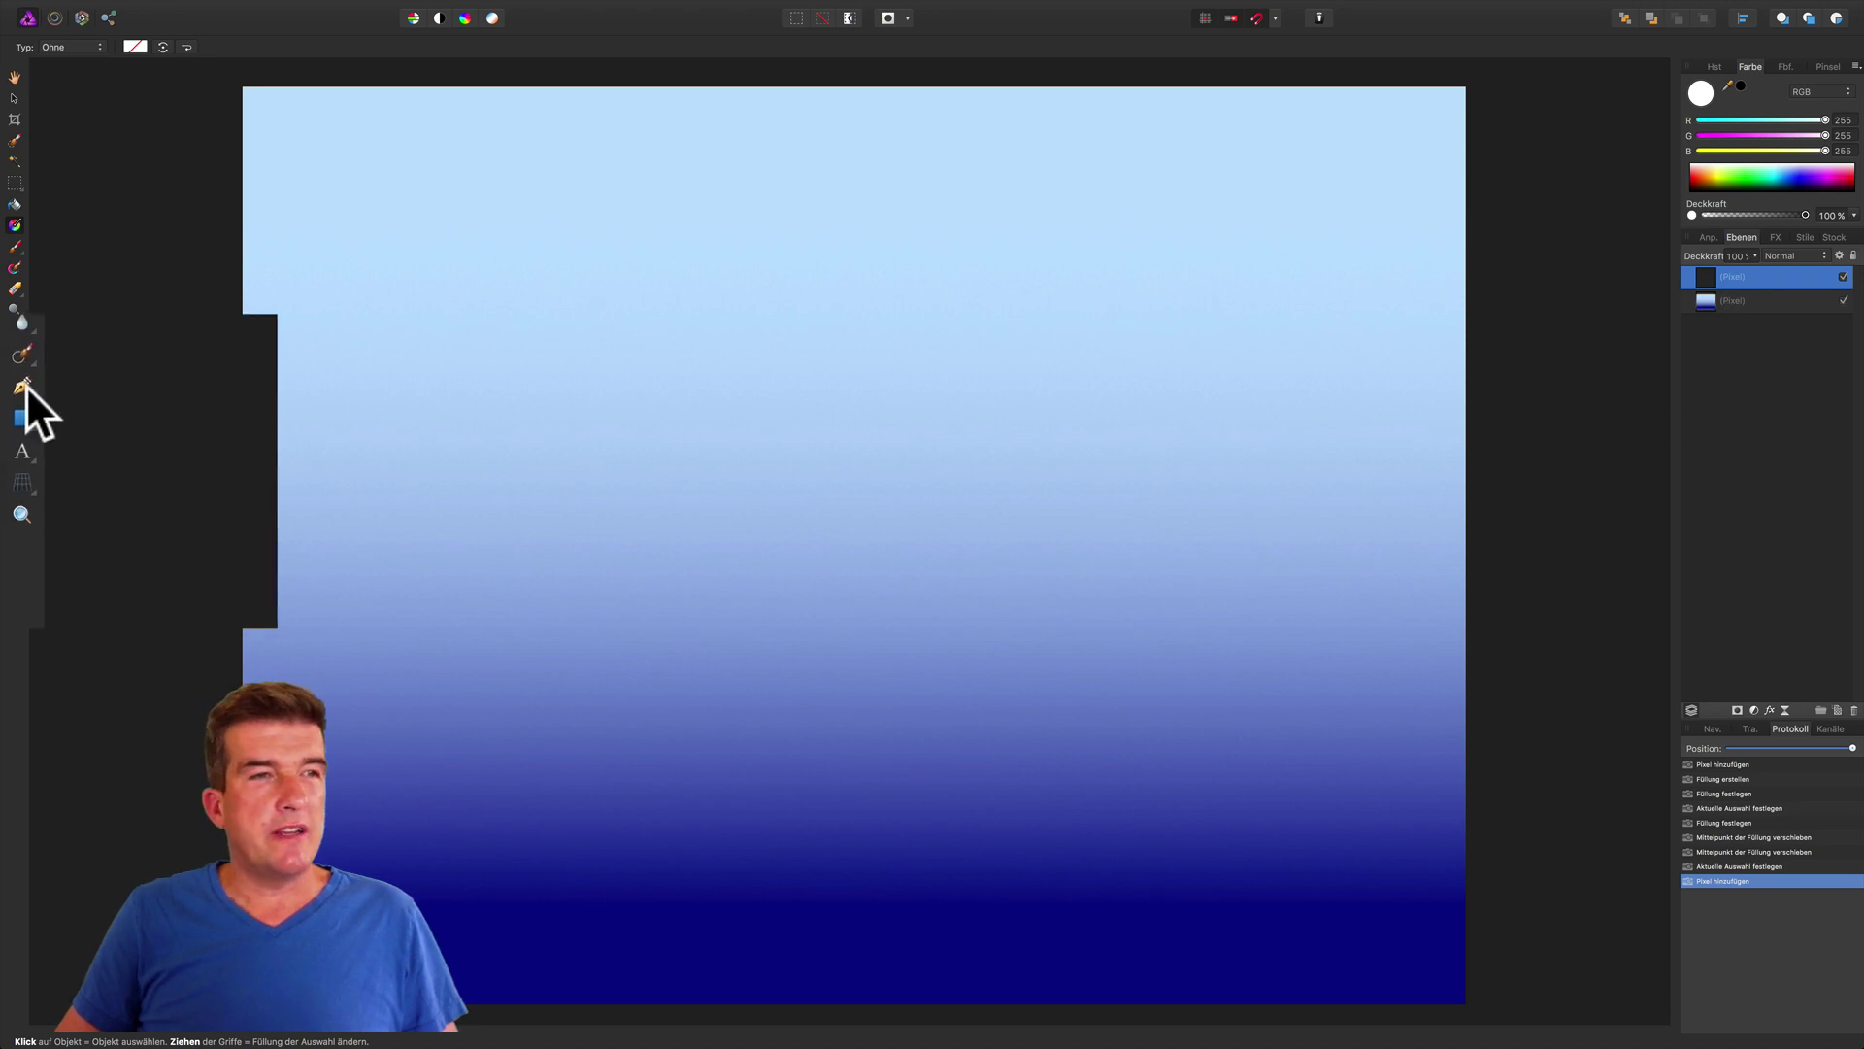
{"action": "left_click", "coordinate": [14, 458]}
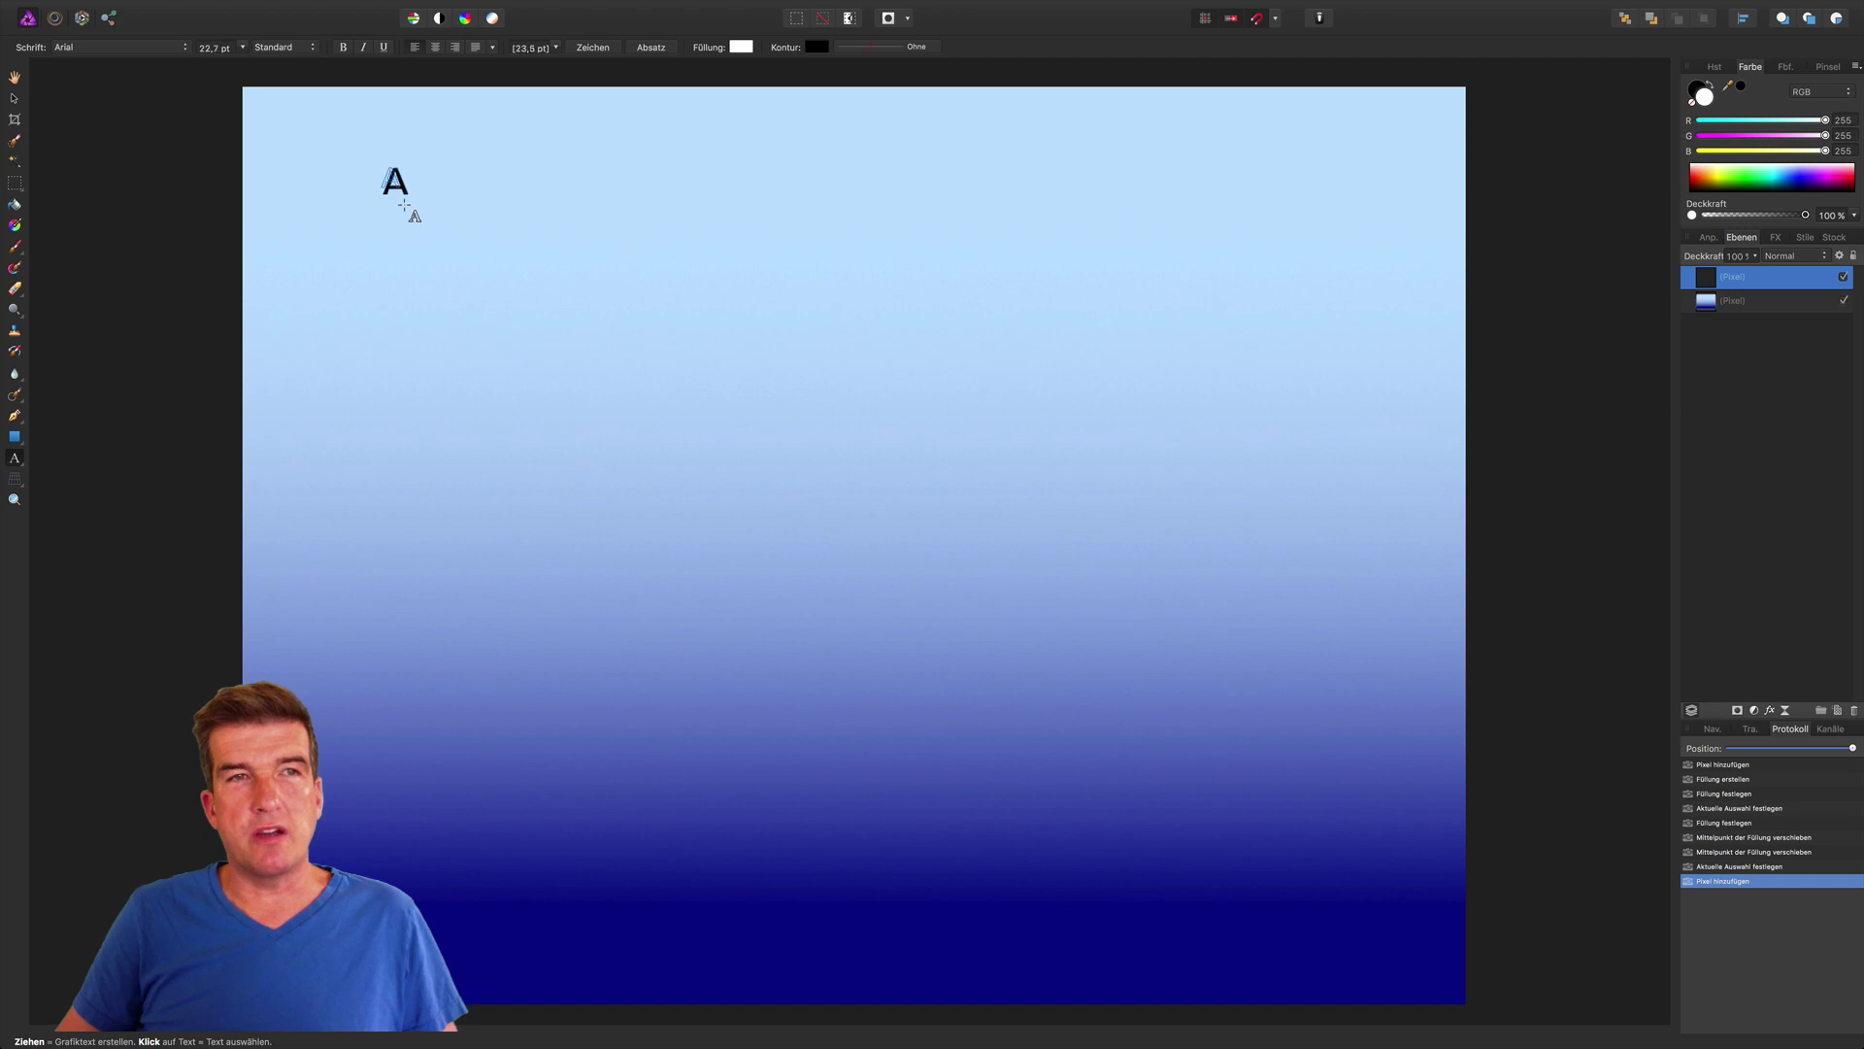
{"action": "left_click_drag", "start_coordinate": [404, 205], "coordinate": [504, 311]}
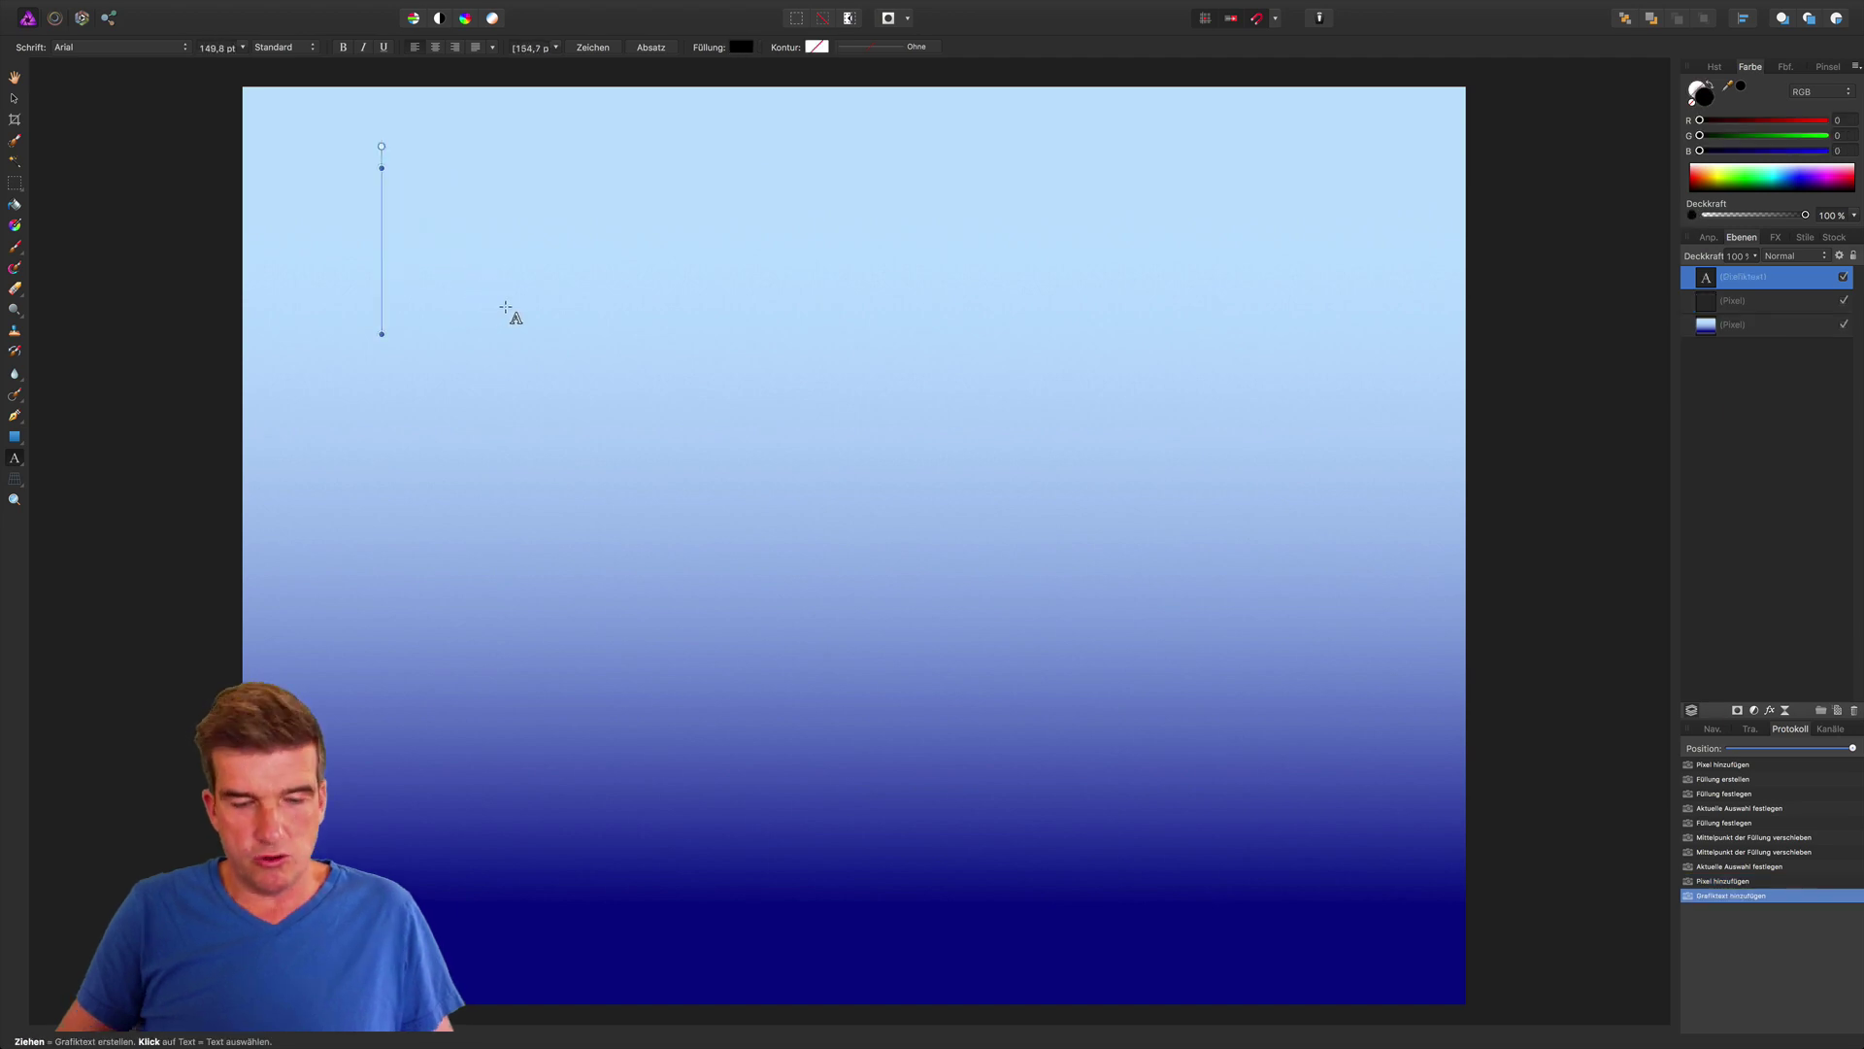
{"action": "type", "text": "ARCADA-CL"}
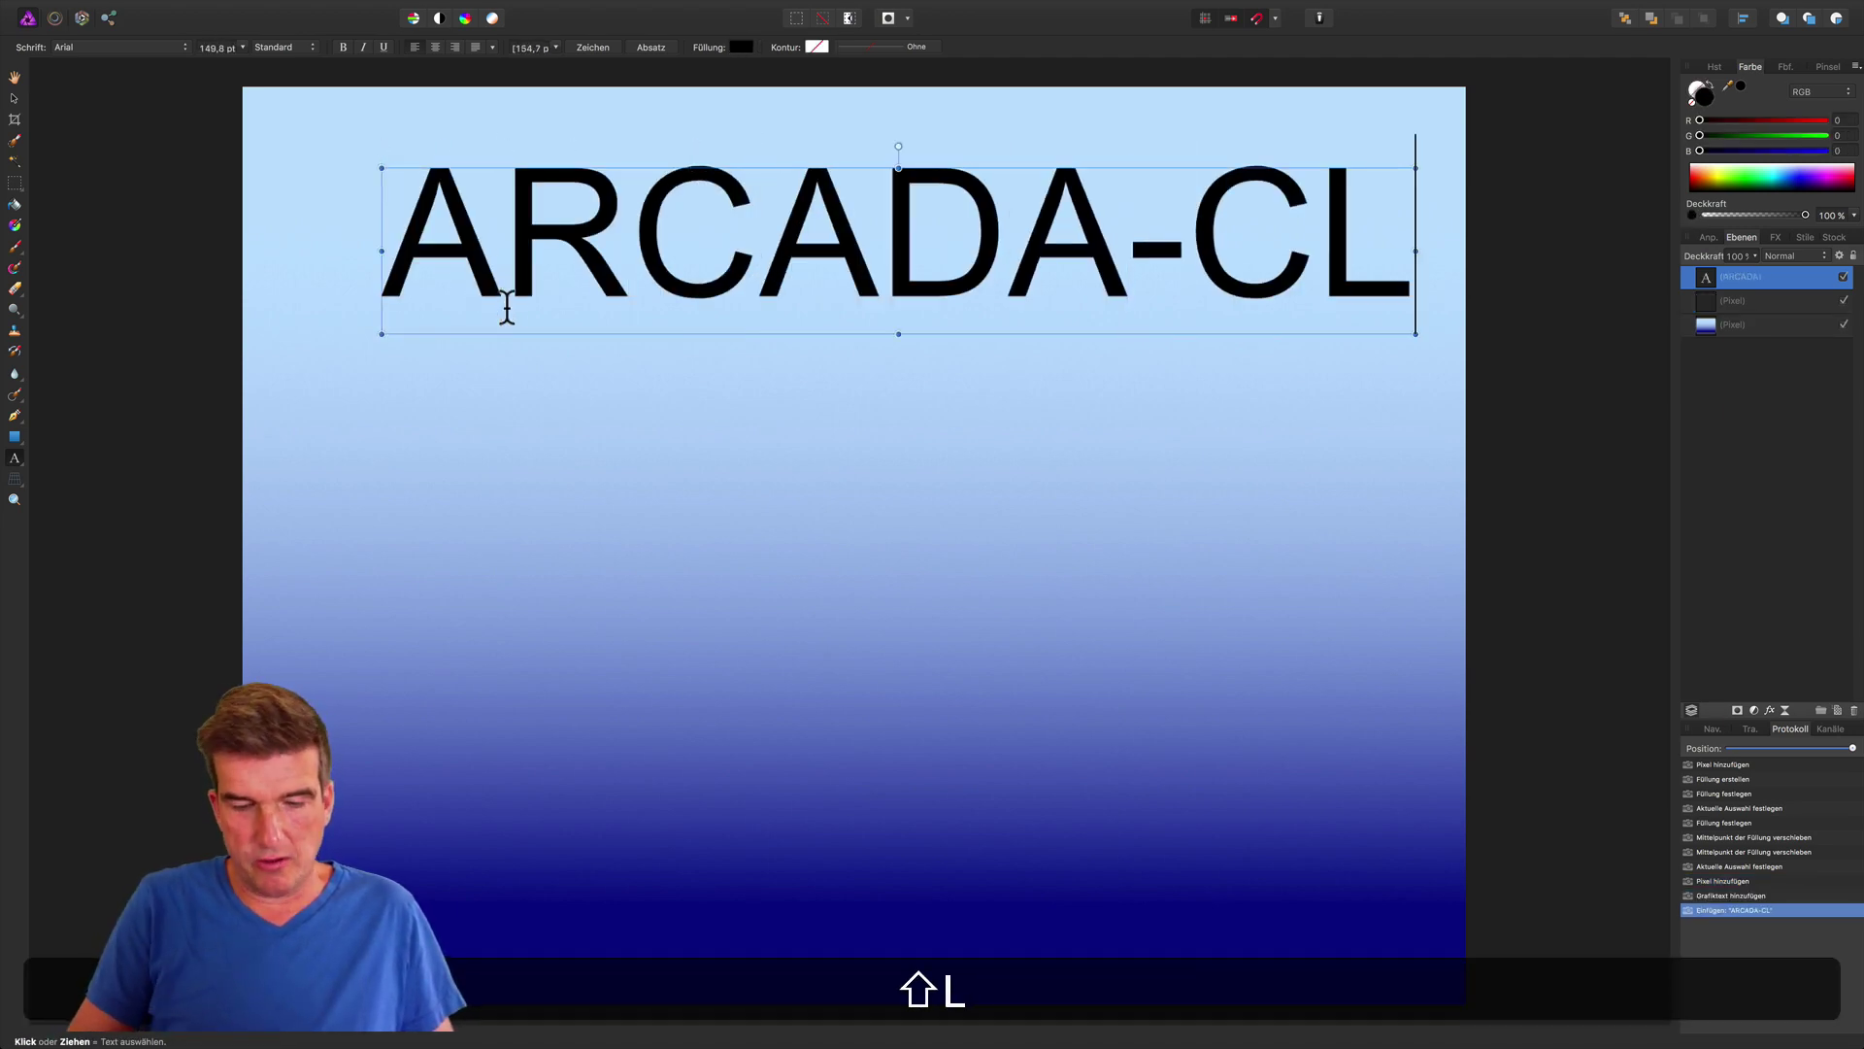
{"action": "type", "text": "UB"}
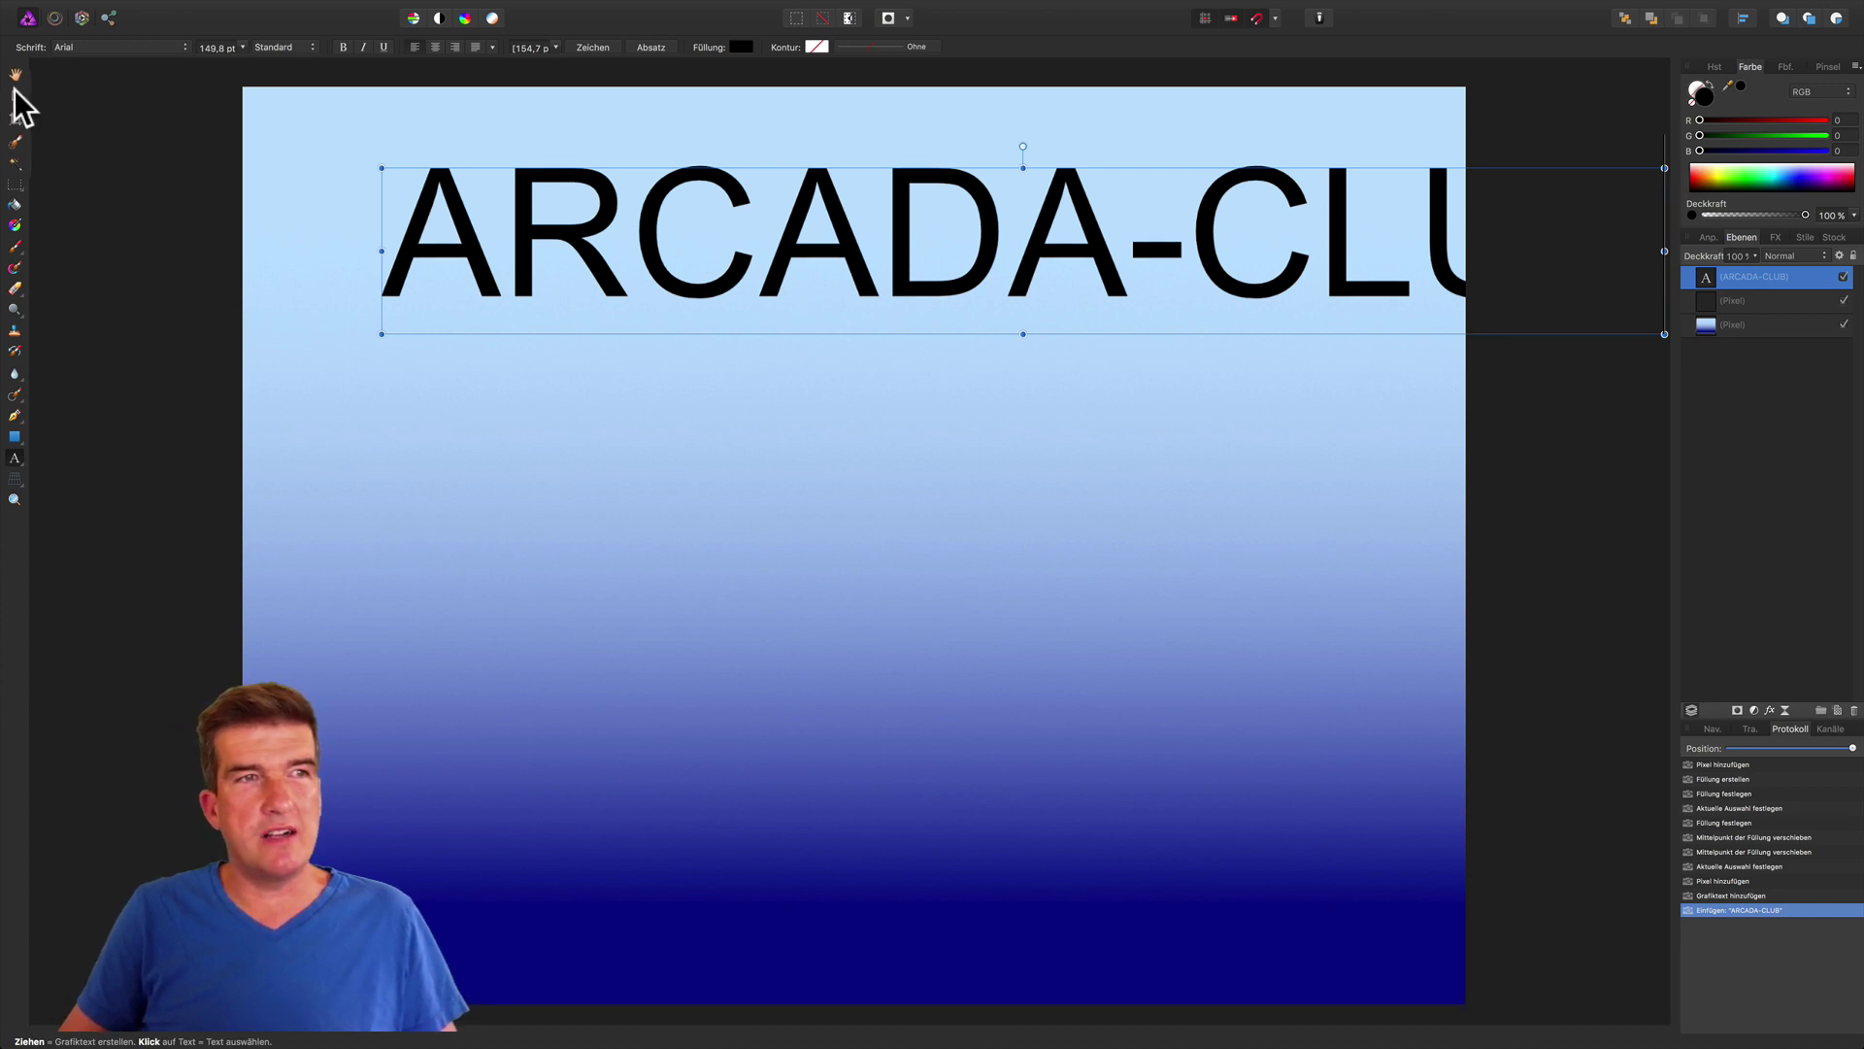
Shrink the heading and move it left so it fits across the canvas.
{"action": "left_click", "coordinate": [30, 69]}
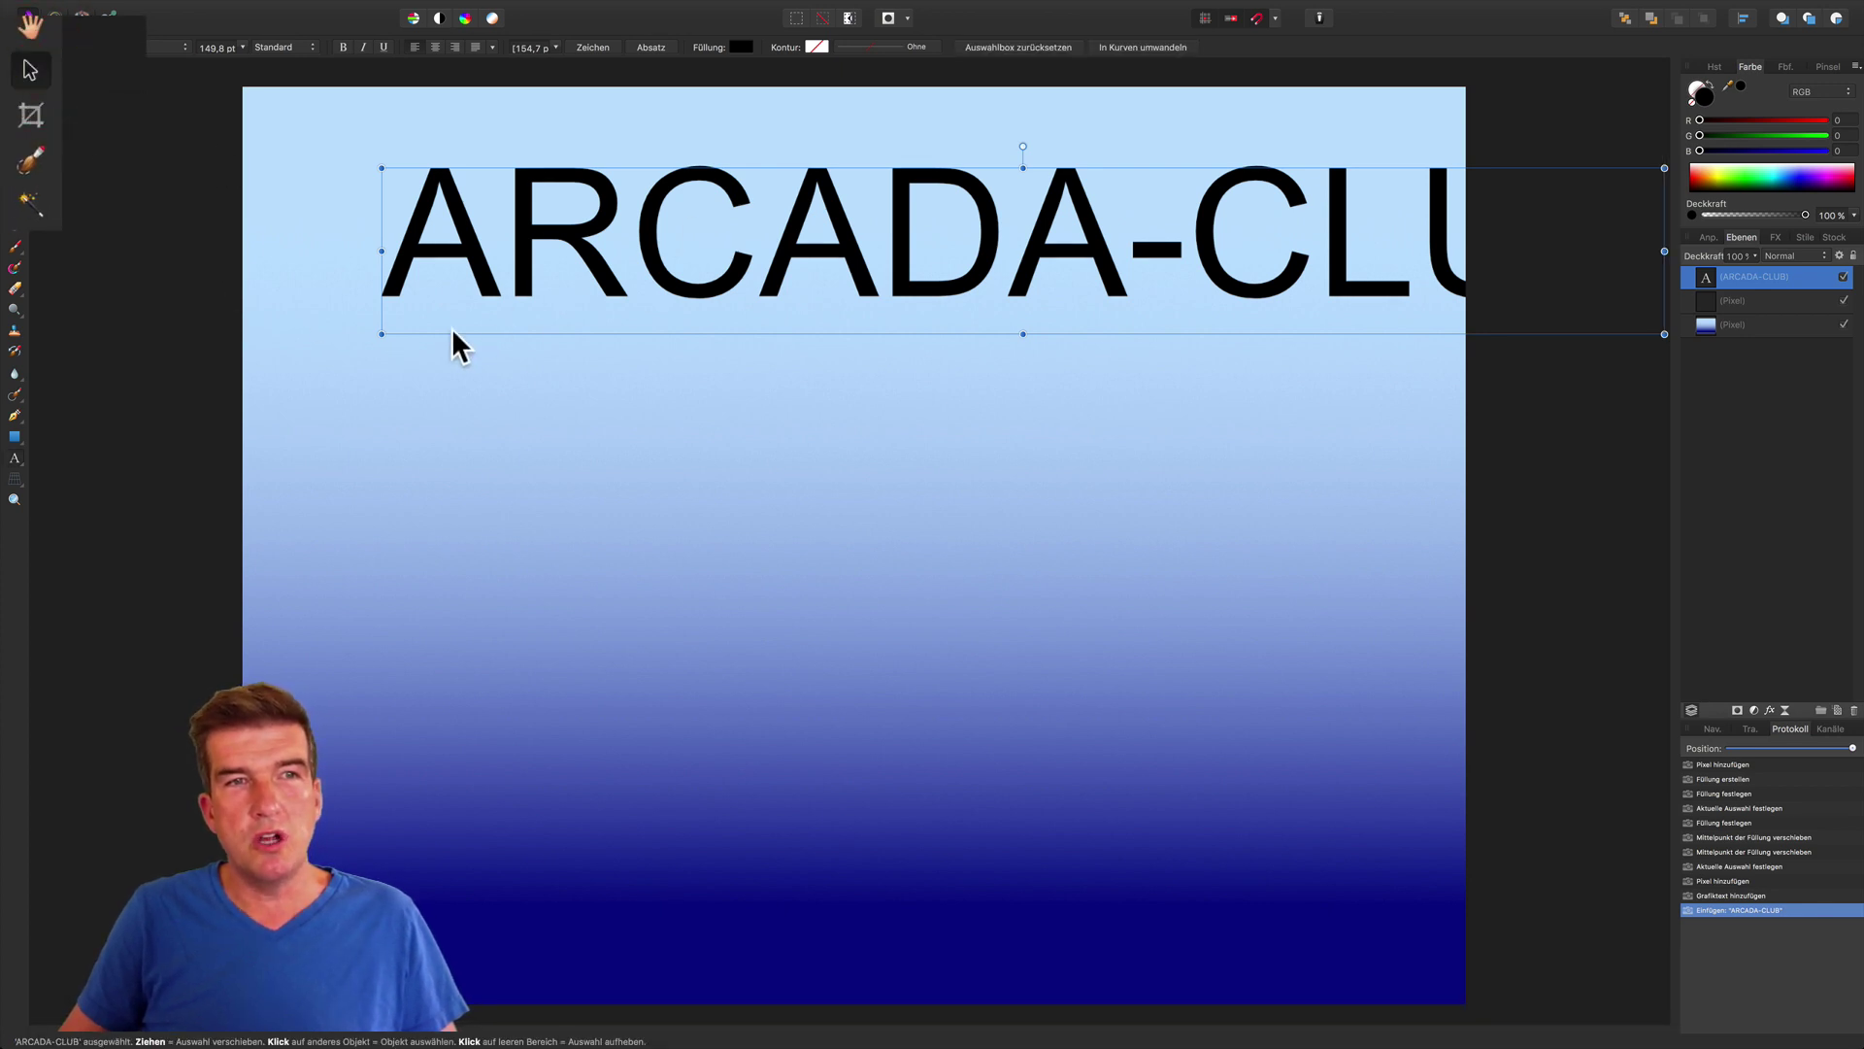
{"action": "left_click_drag", "start_coordinate": [380, 336], "coordinate": [697, 293]}
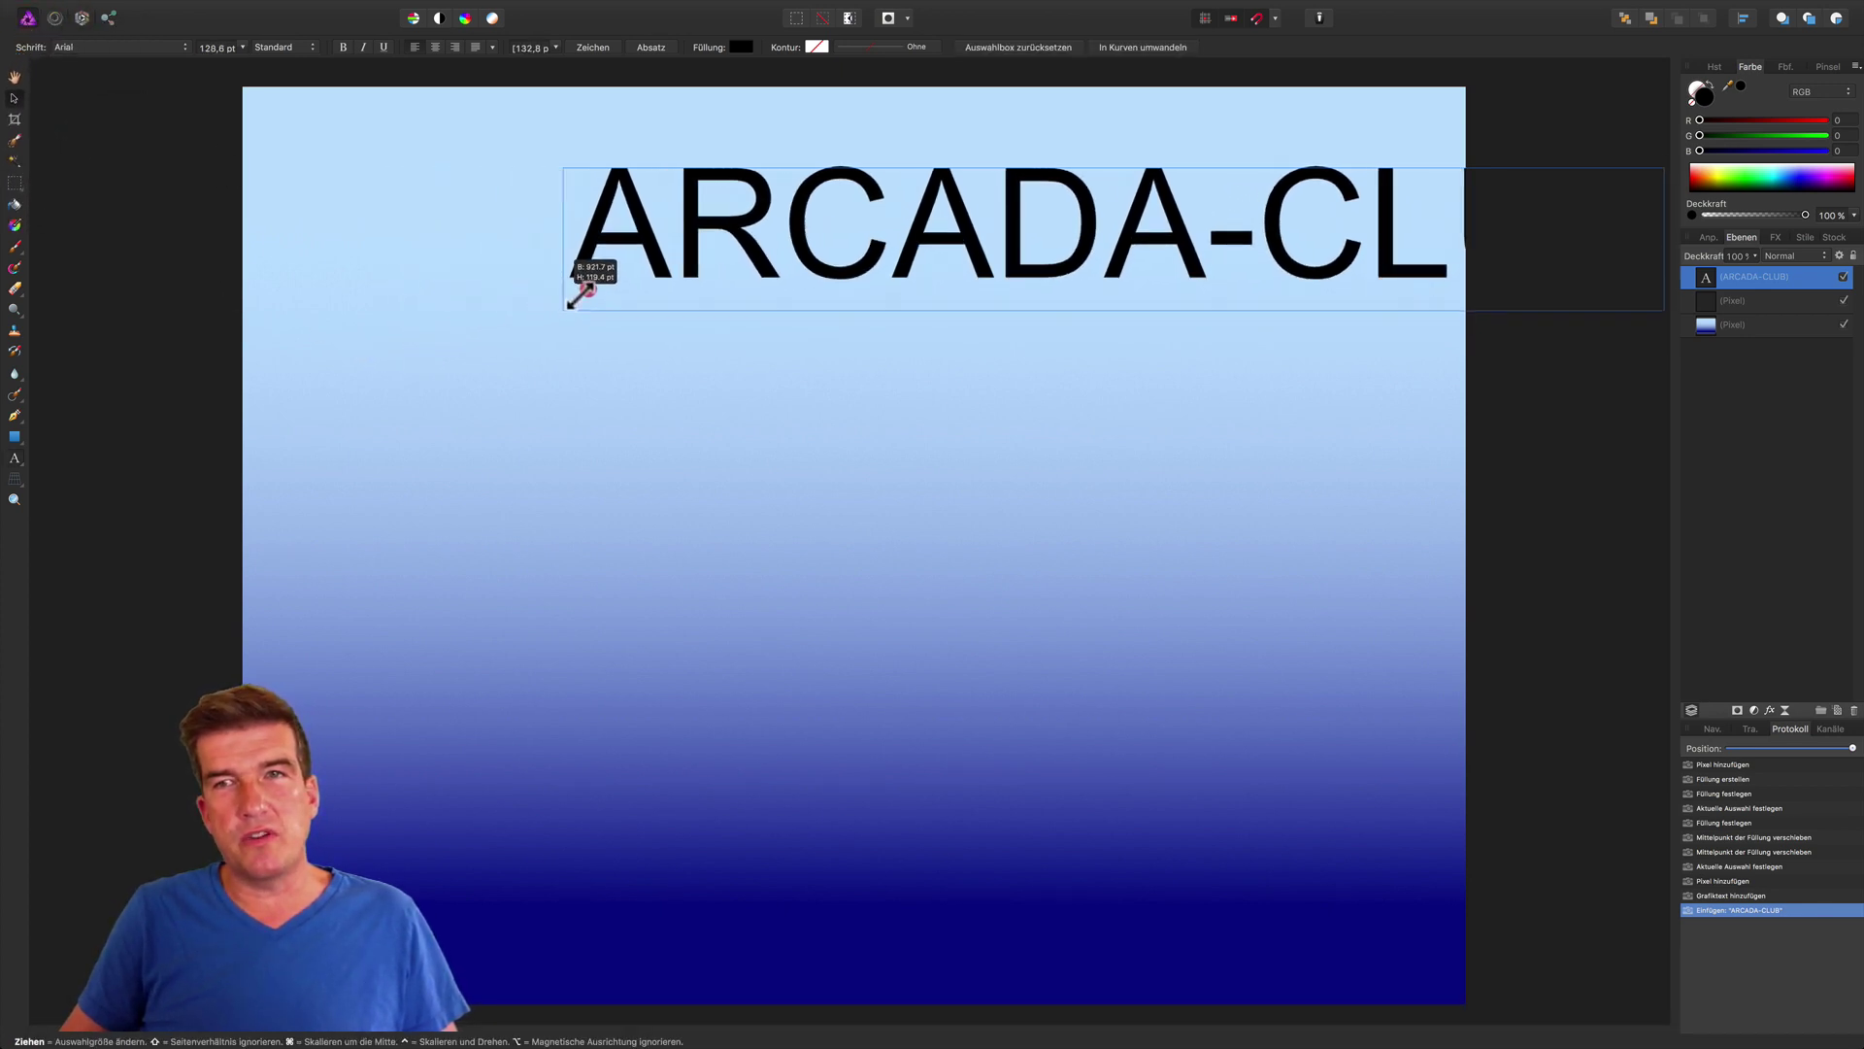
{"action": "left_click_drag", "start_coordinate": [802, 236], "coordinate": [464, 233]}
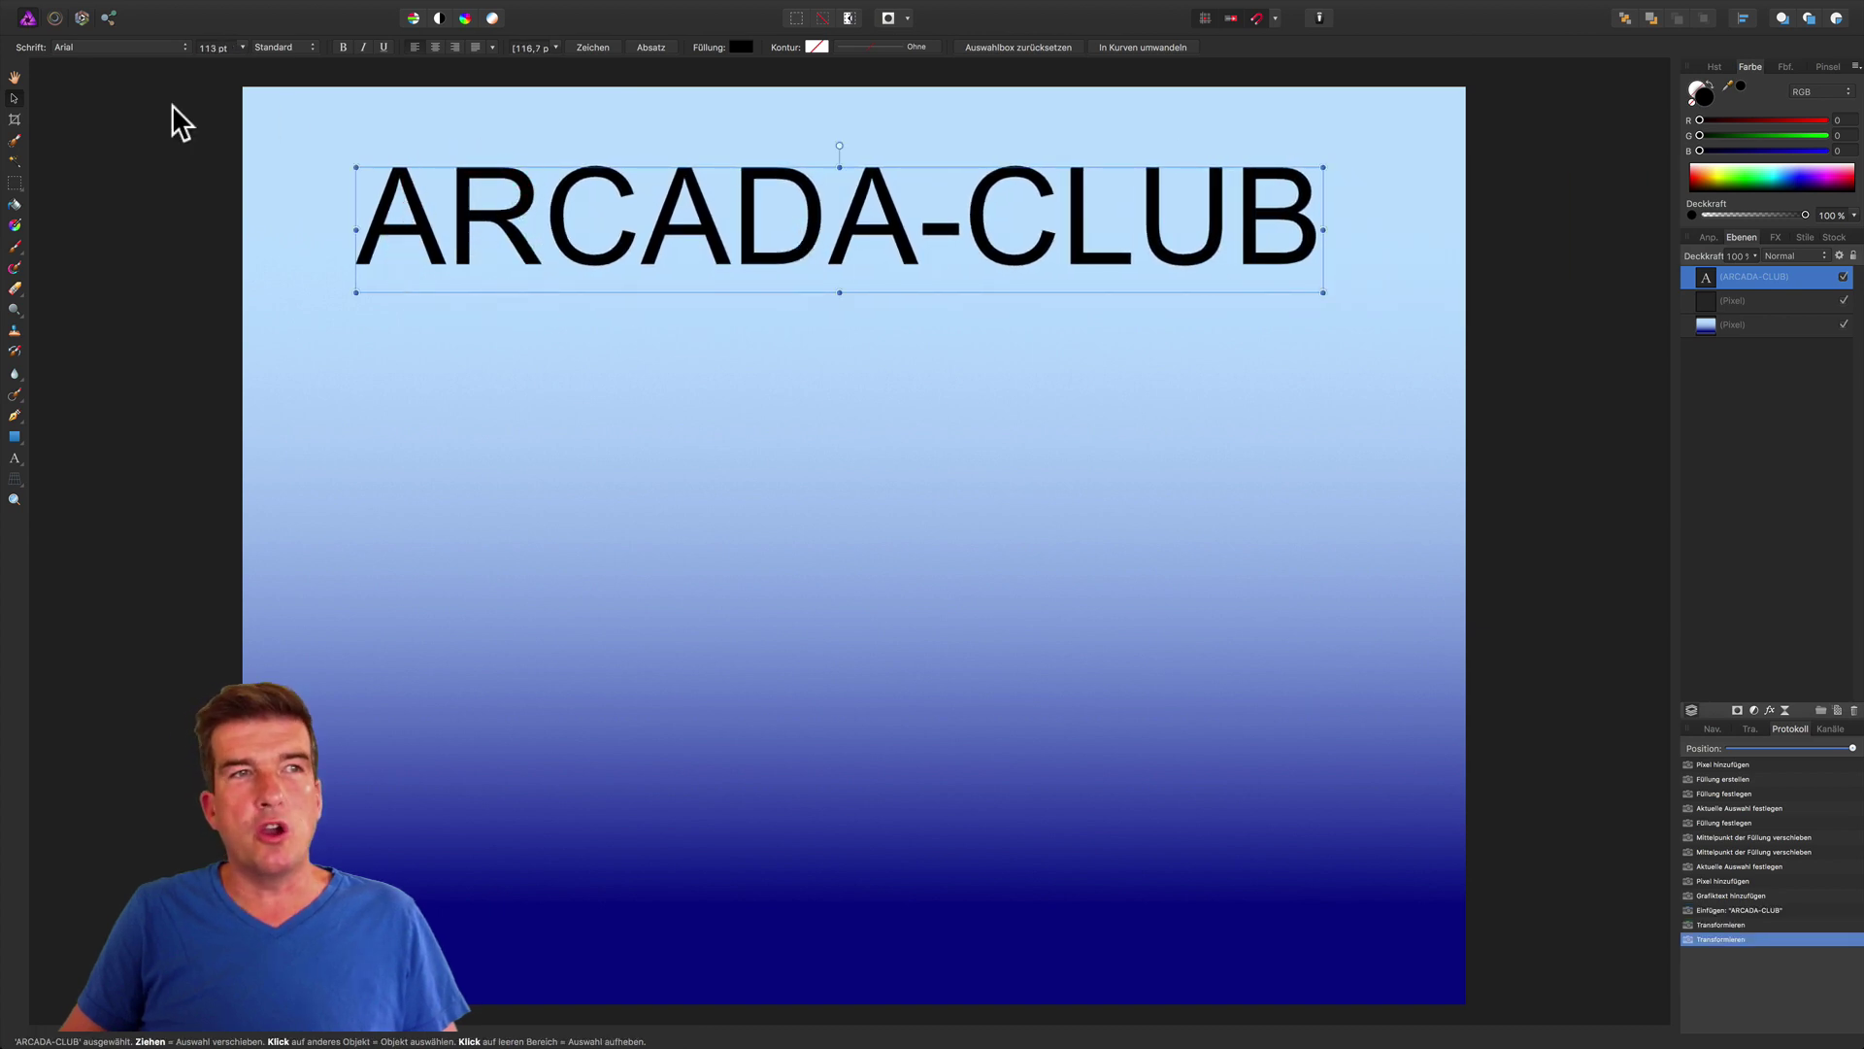
Change the heading font to Arial Black and nudge it left to centre it.
{"action": "left_click", "coordinate": [109, 44]}
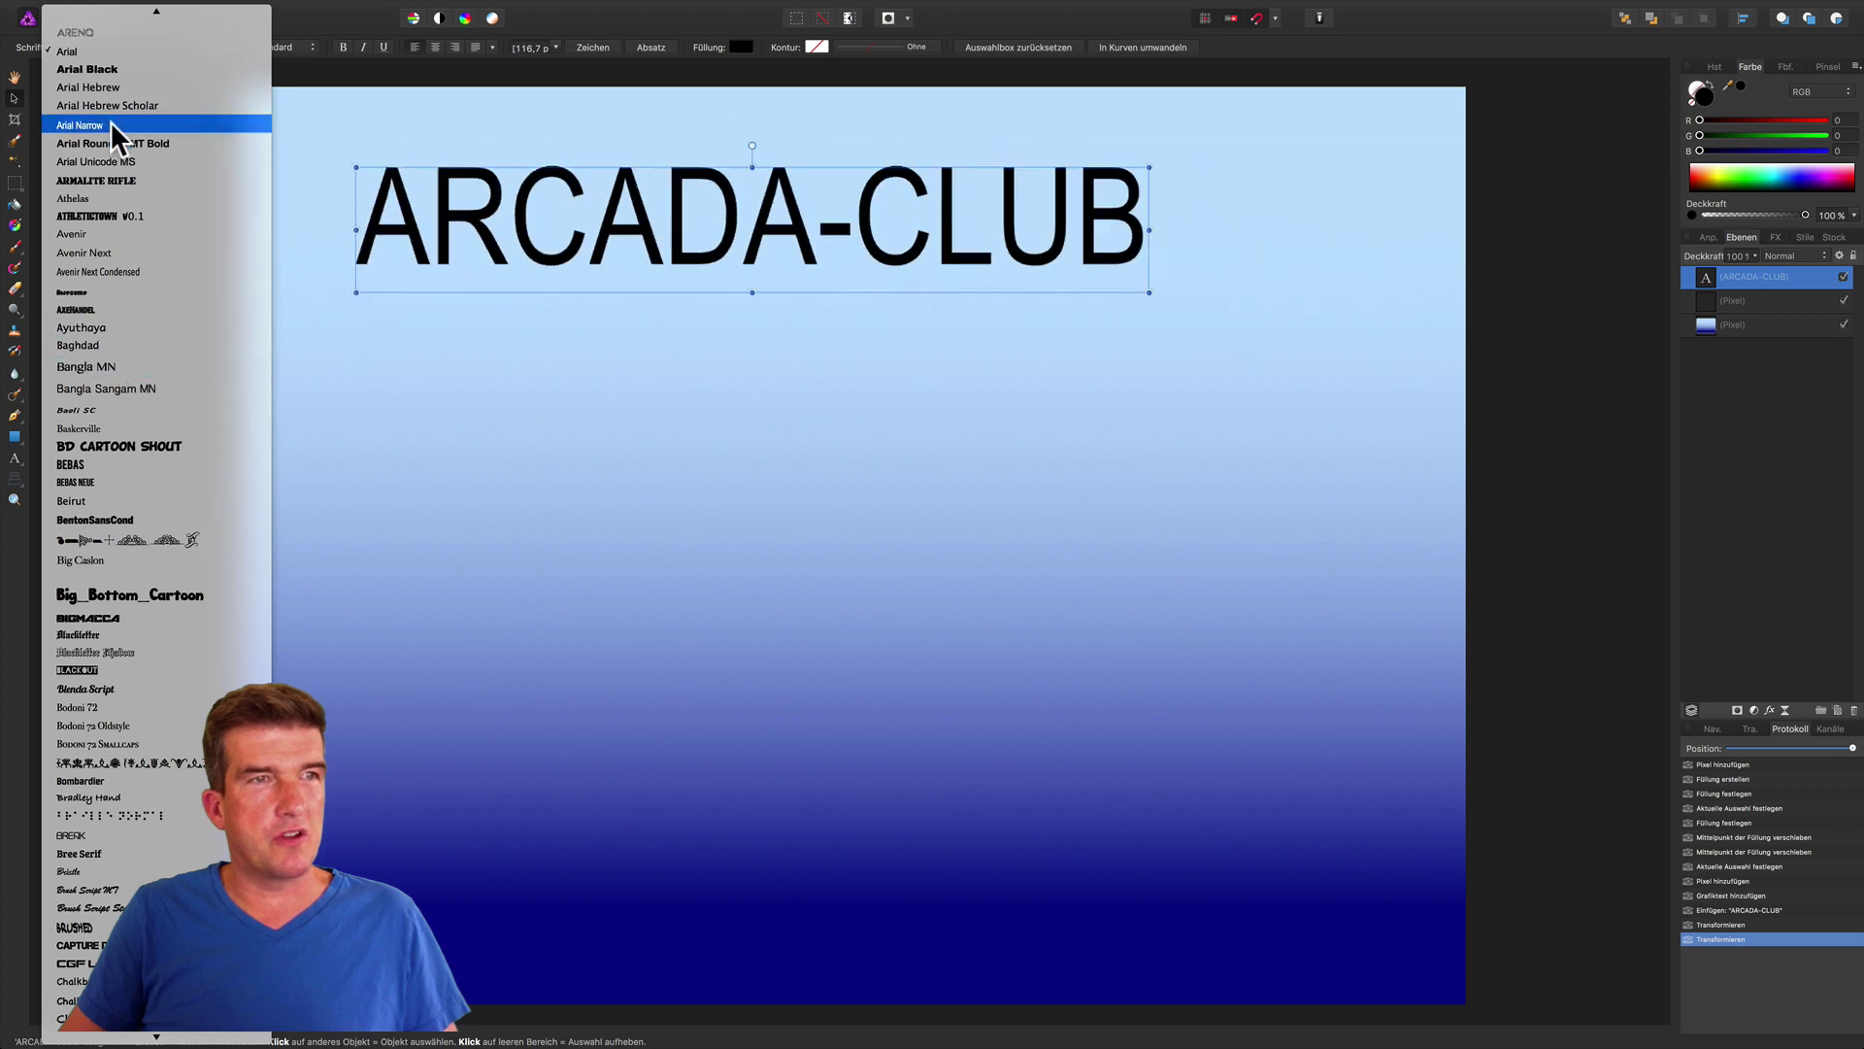
{"action": "left_click", "coordinate": [97, 68]}
{"action": "left_click_drag", "start_coordinate": [912, 238], "coordinate": [883, 224]}
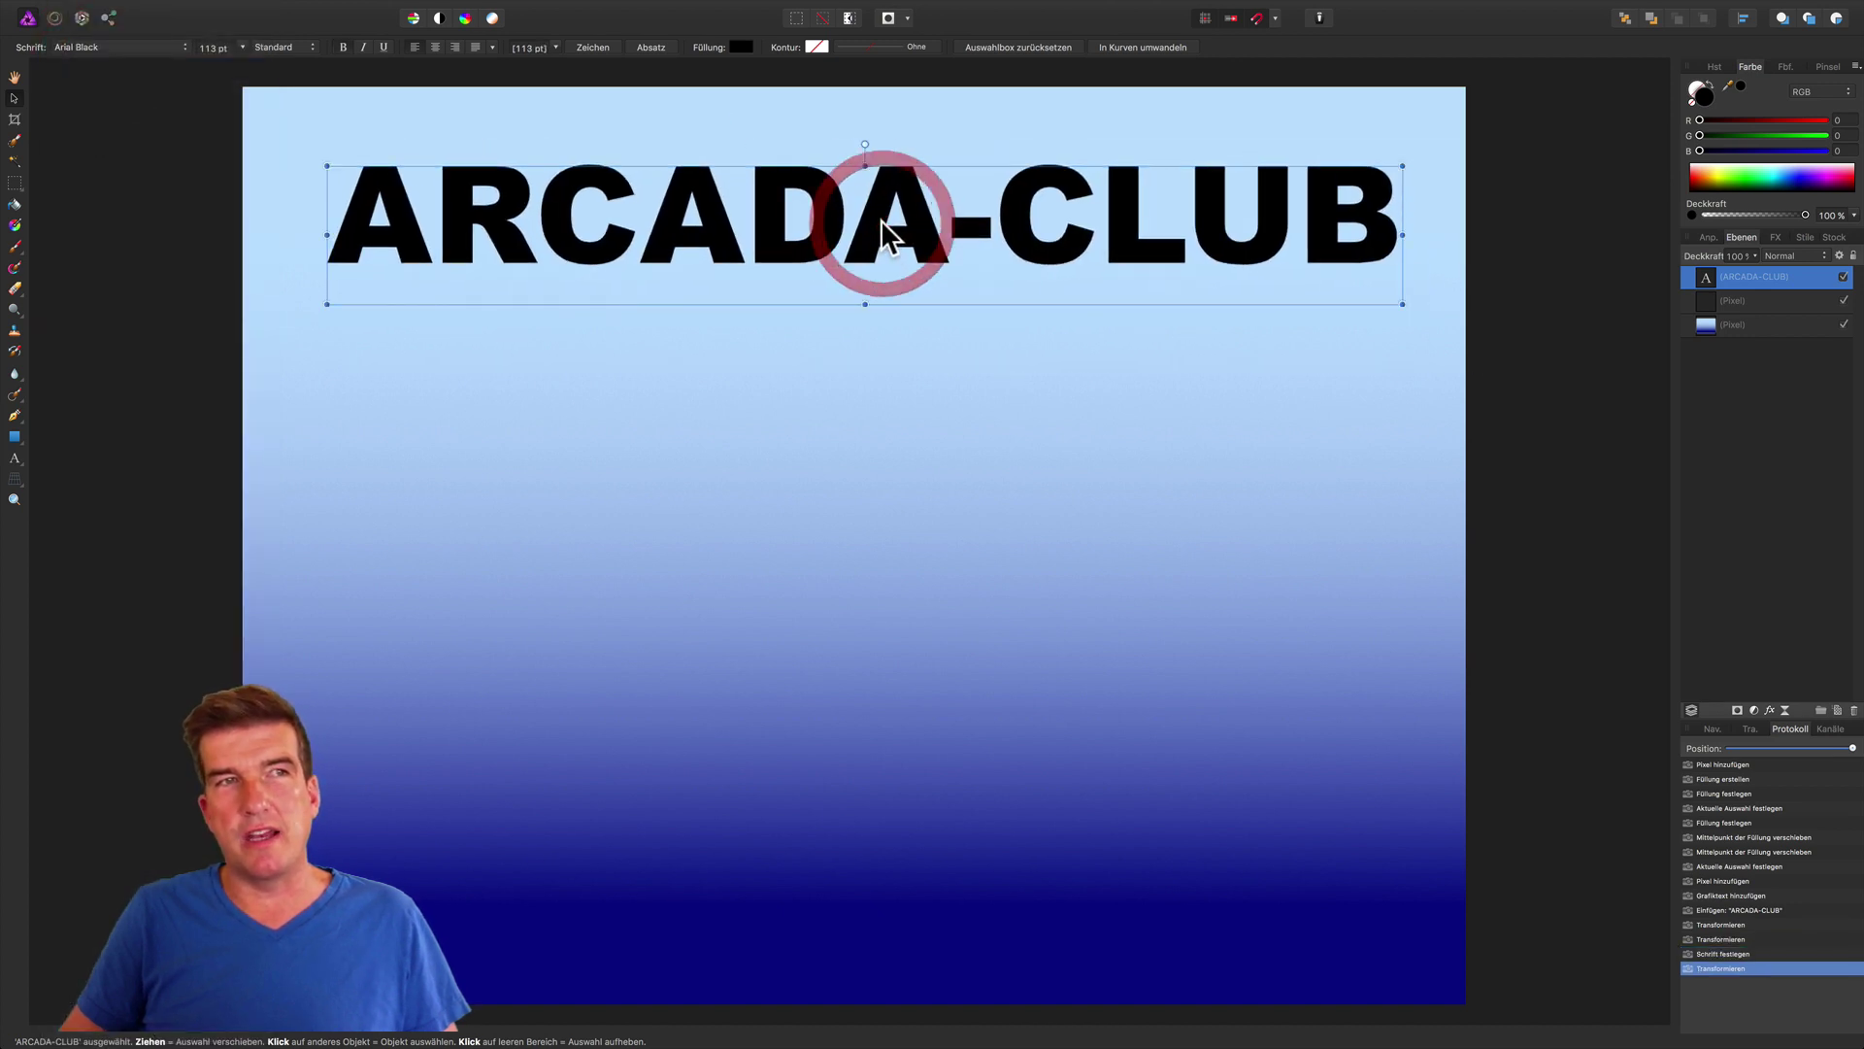
{"action": "left_click", "coordinate": [119, 44]}
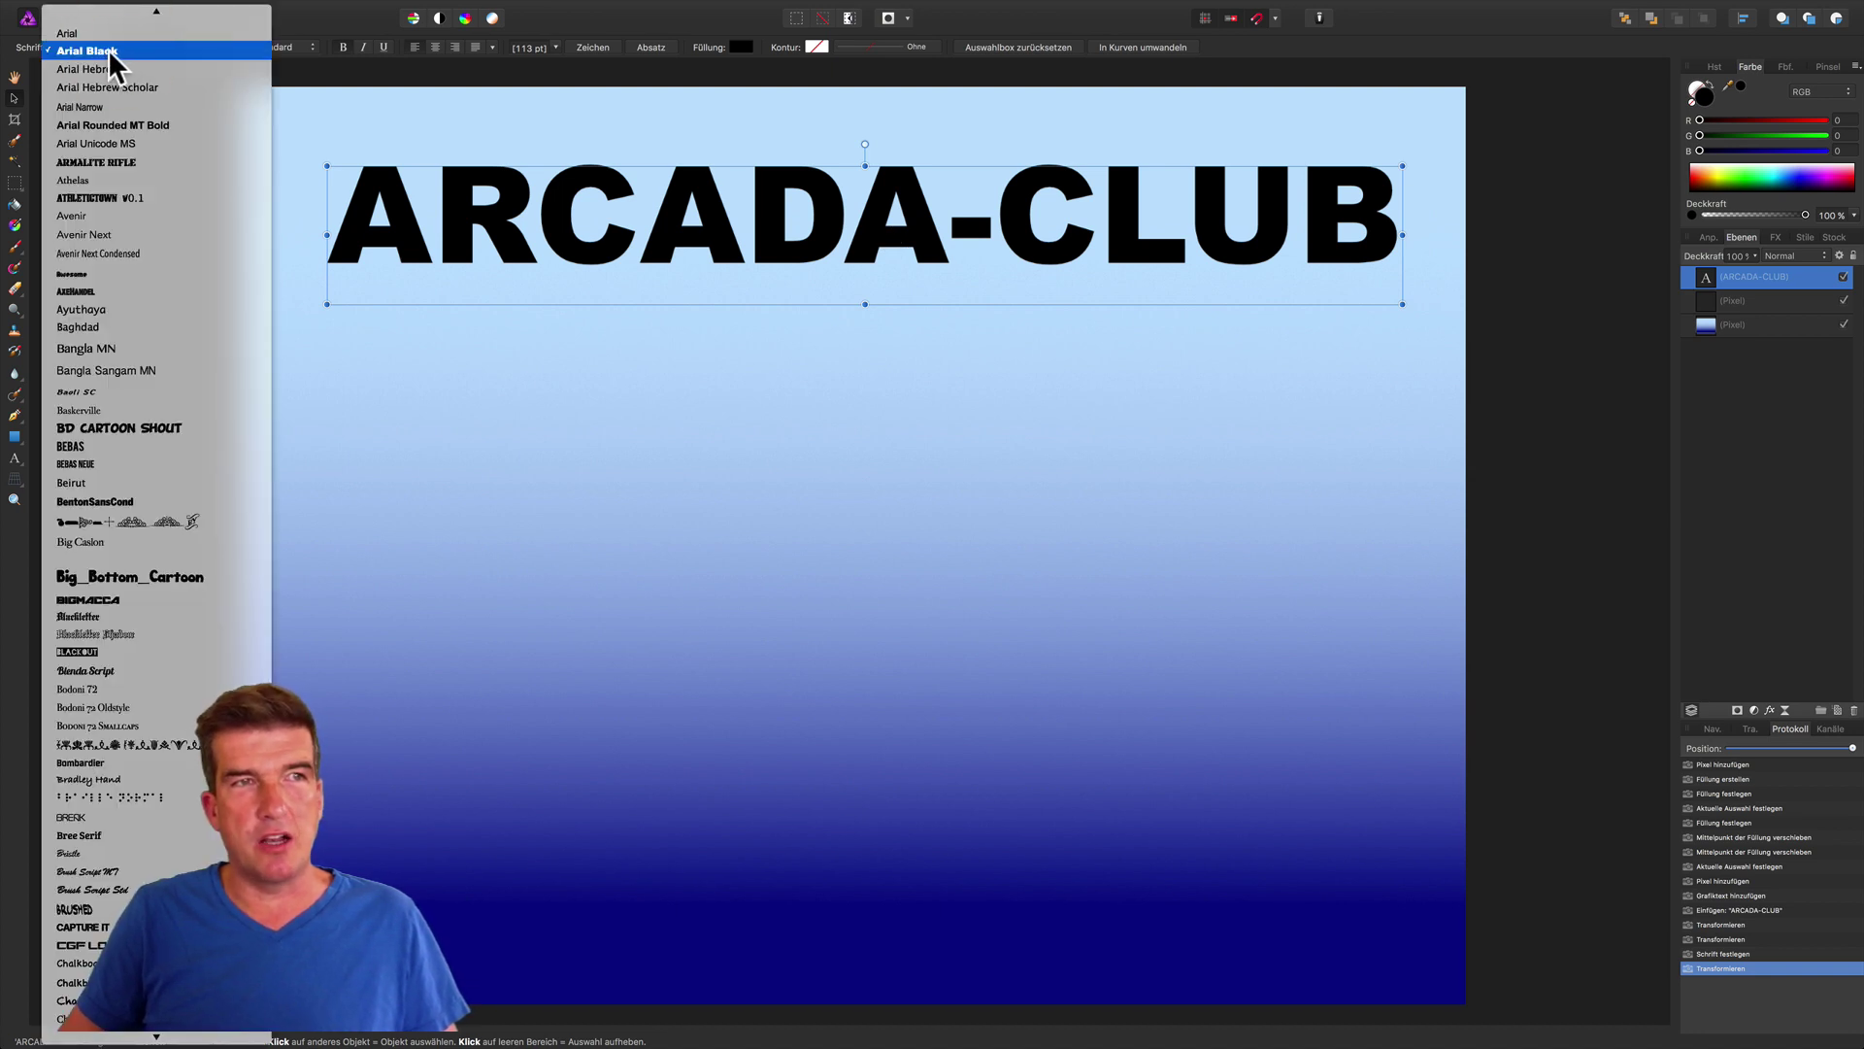
{"action": "left_click", "coordinate": [1494, 351]}
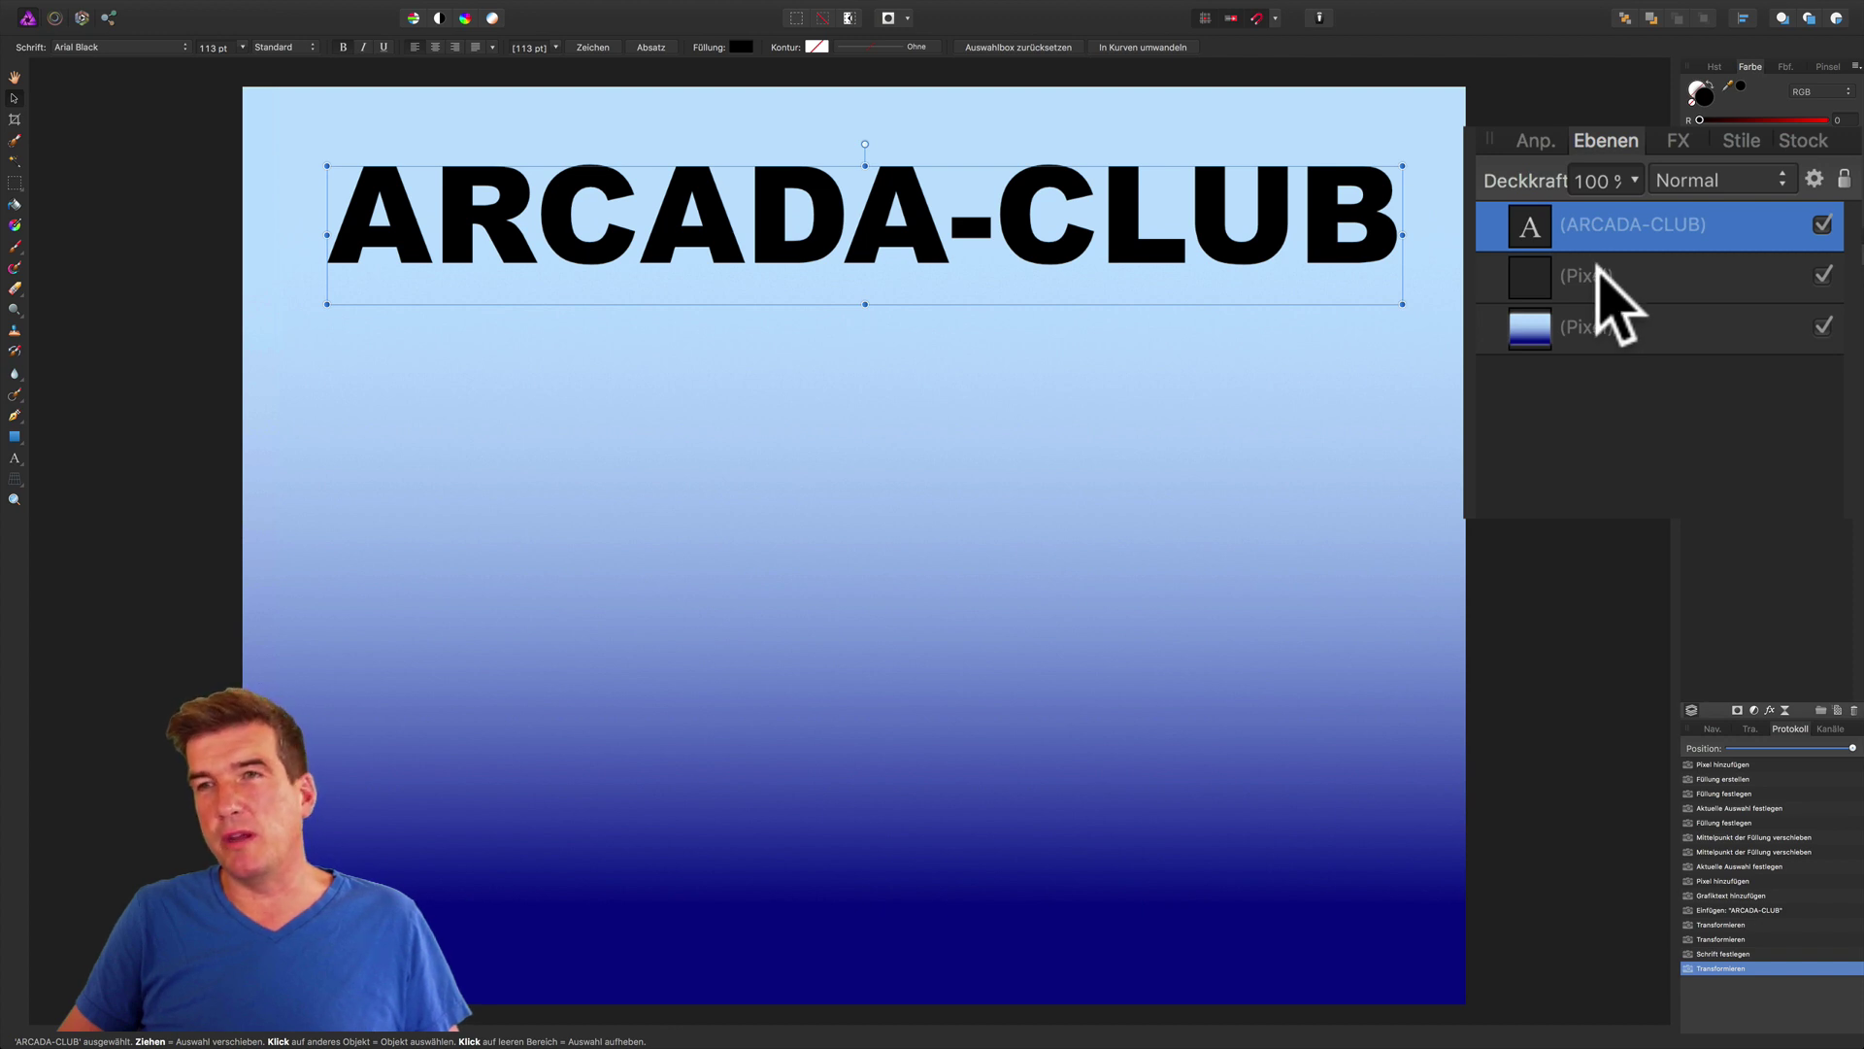
Delete the empty pixel layer from the Layers panel.
{"action": "left_click", "coordinate": [1600, 275]}
{"action": "right_click", "coordinate": [1612, 282]}
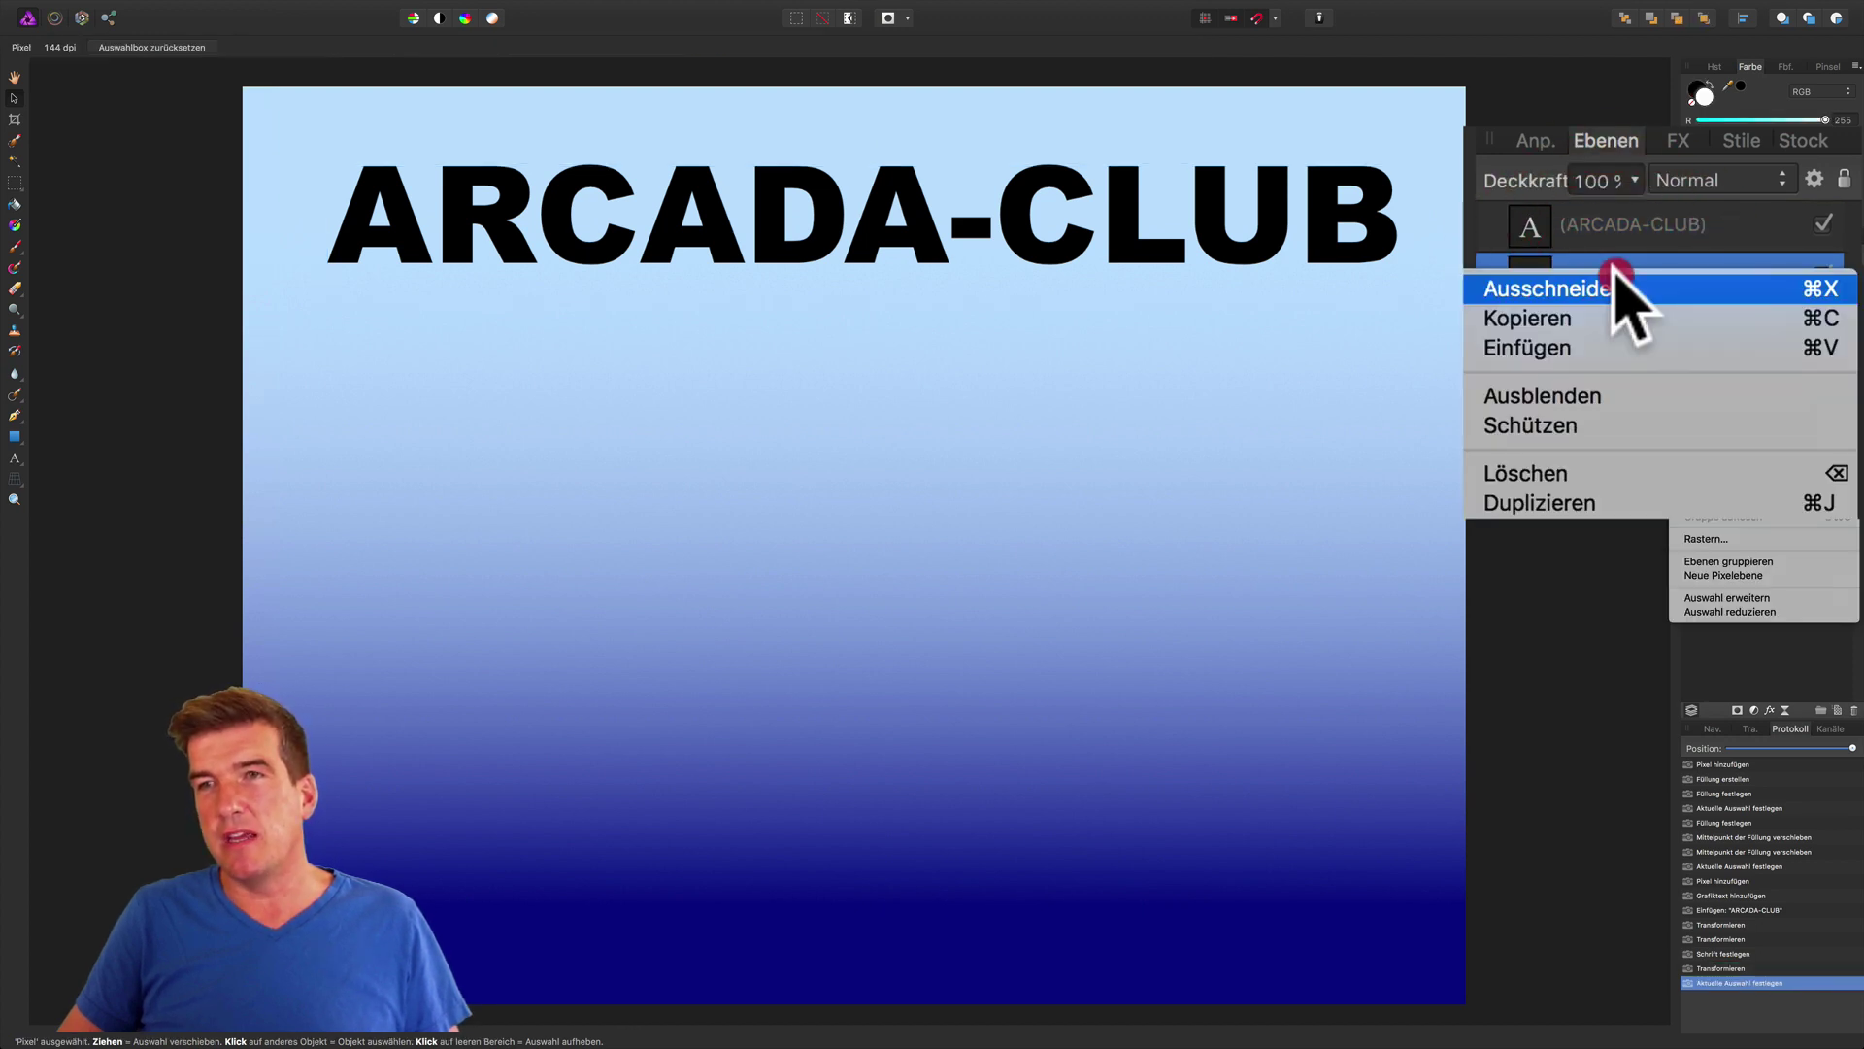
{"action": "left_click", "coordinate": [1520, 471]}
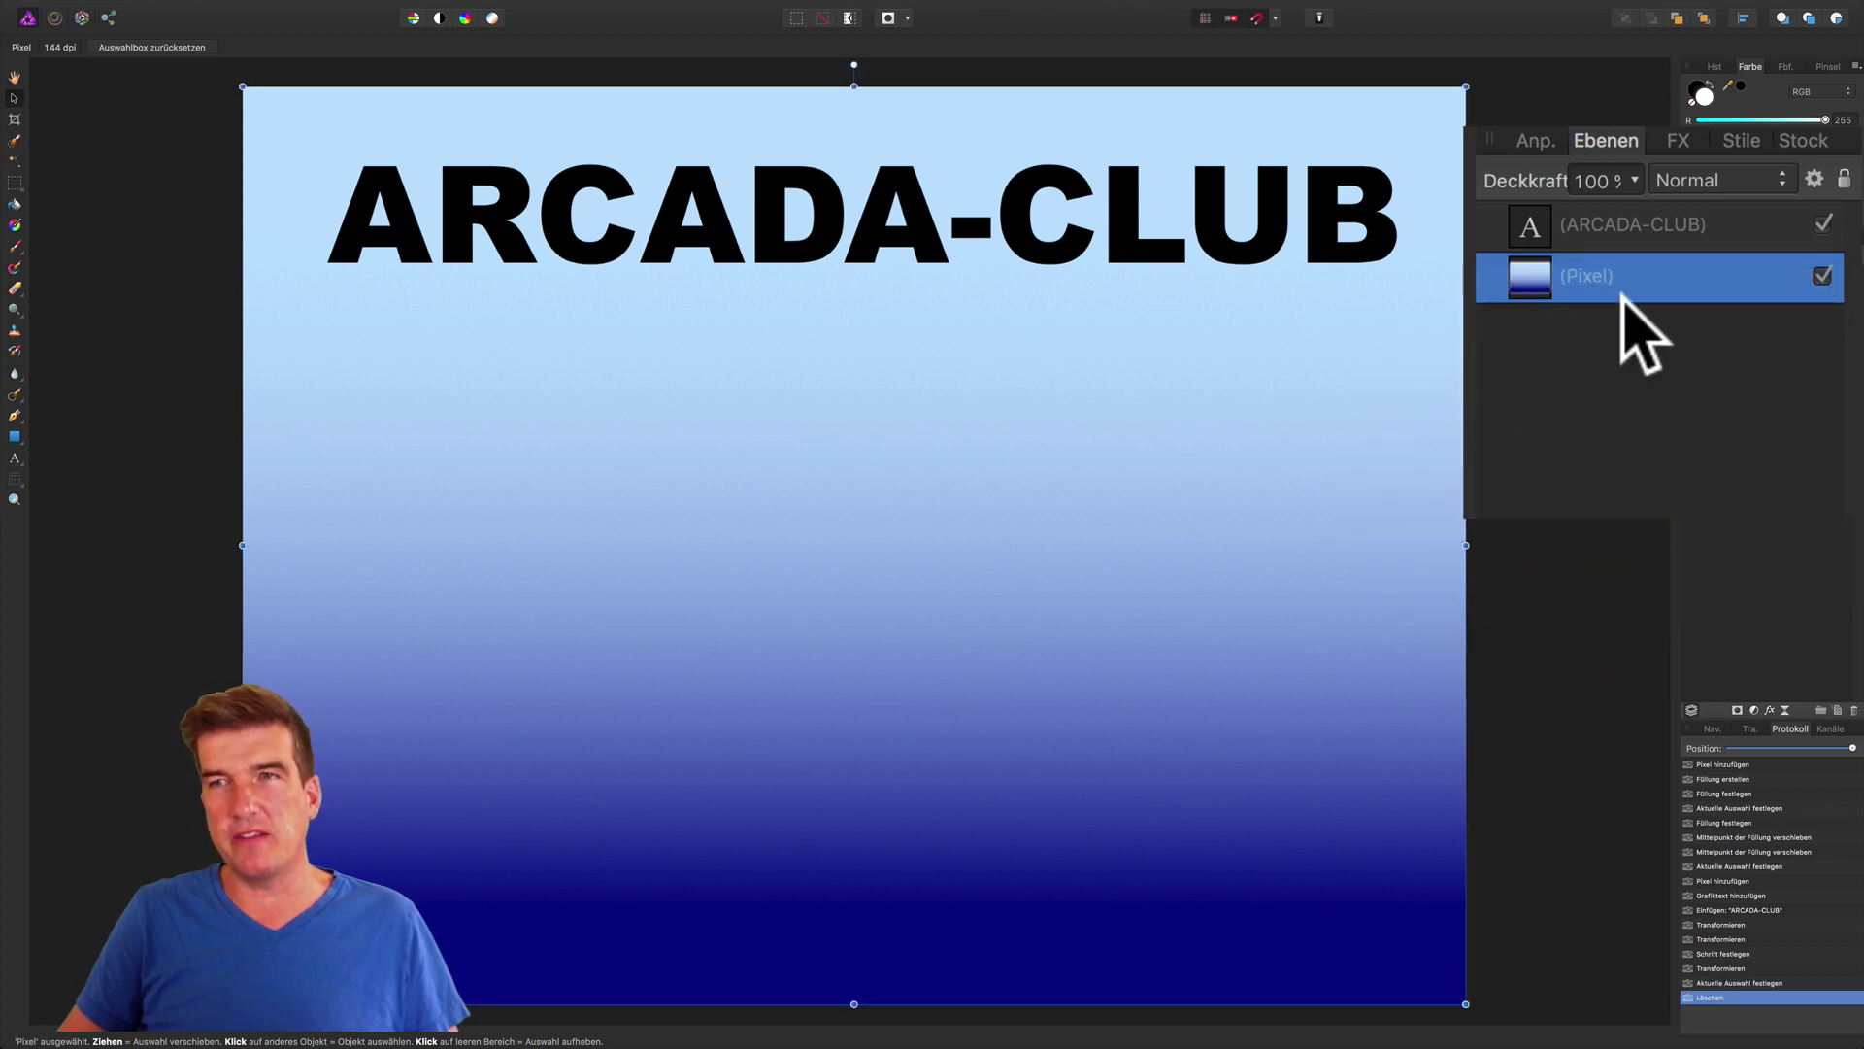
Reselect the ARCADA-CLUB heading layer above the gradient layer.
{"action": "left_click", "coordinate": [1638, 225]}
{"action": "left_click", "coordinate": [1641, 275]}
{"action": "left_click", "coordinate": [1638, 225]}
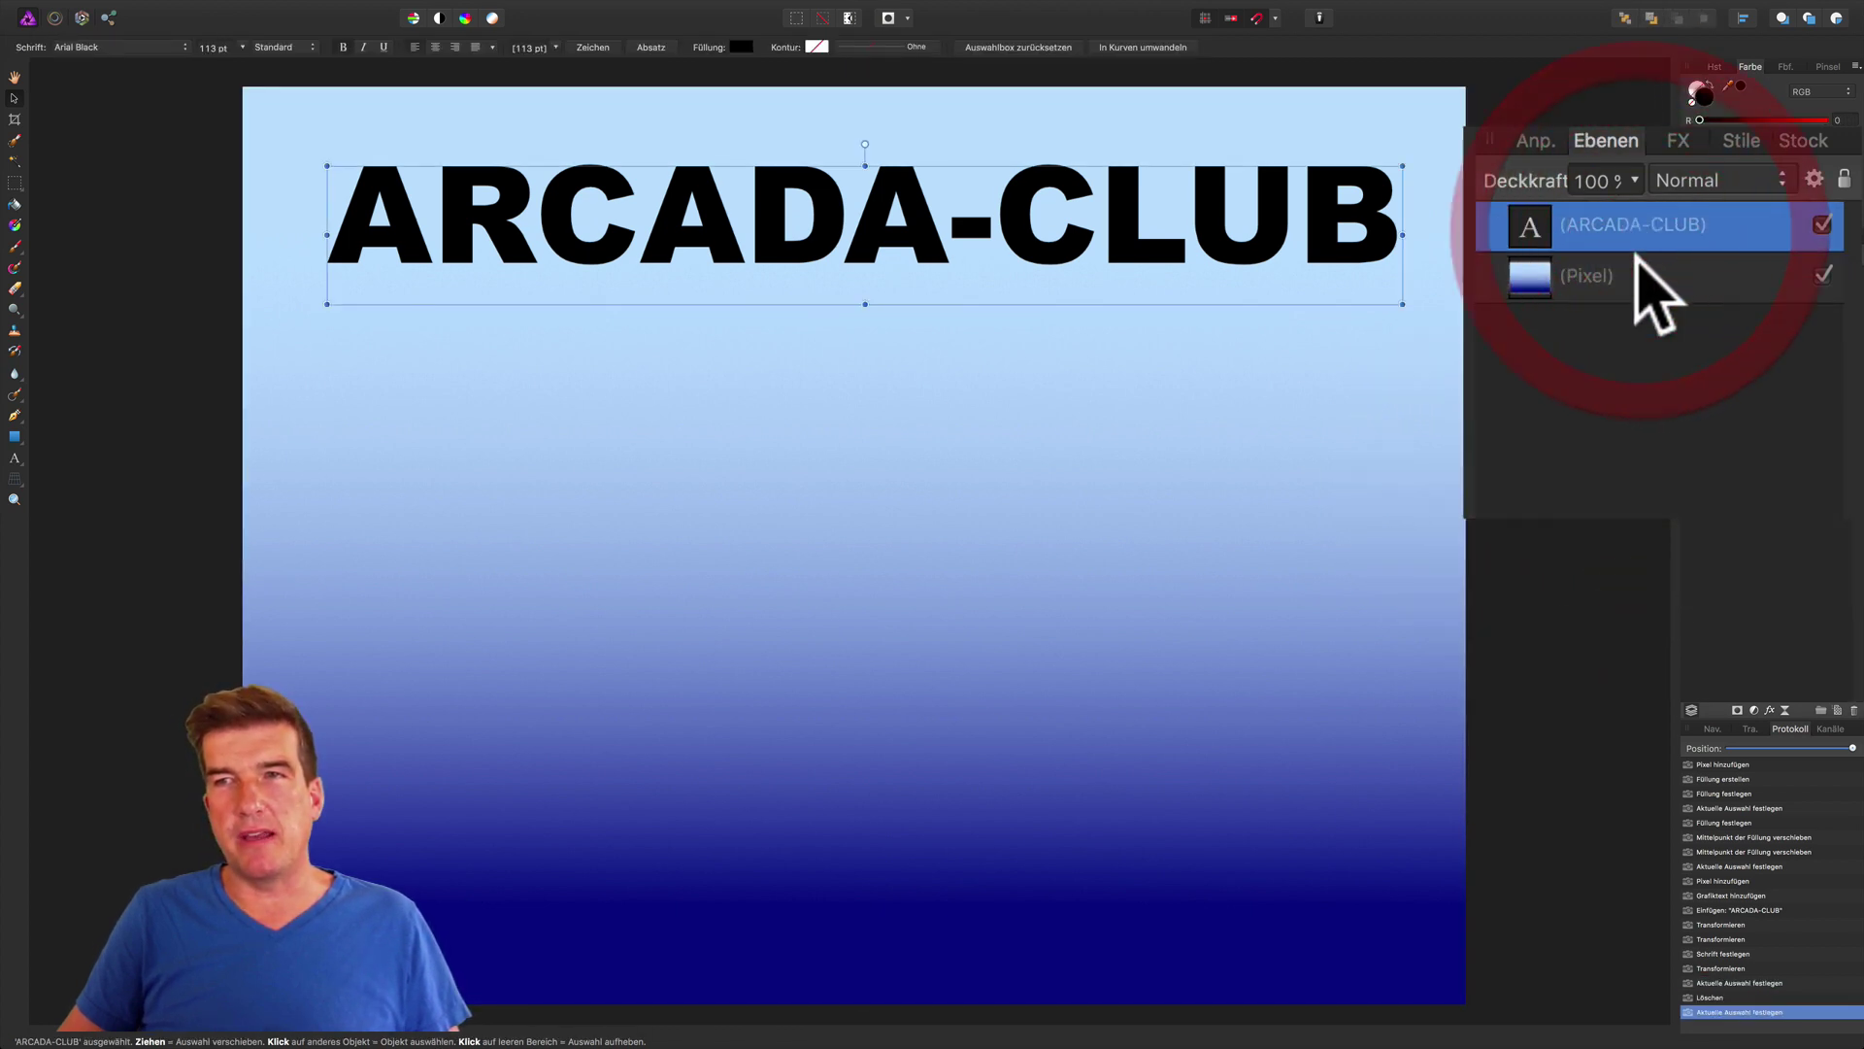
{"action": "left_click", "coordinate": [1630, 266]}
{"action": "left_click", "coordinate": [1738, 276]}
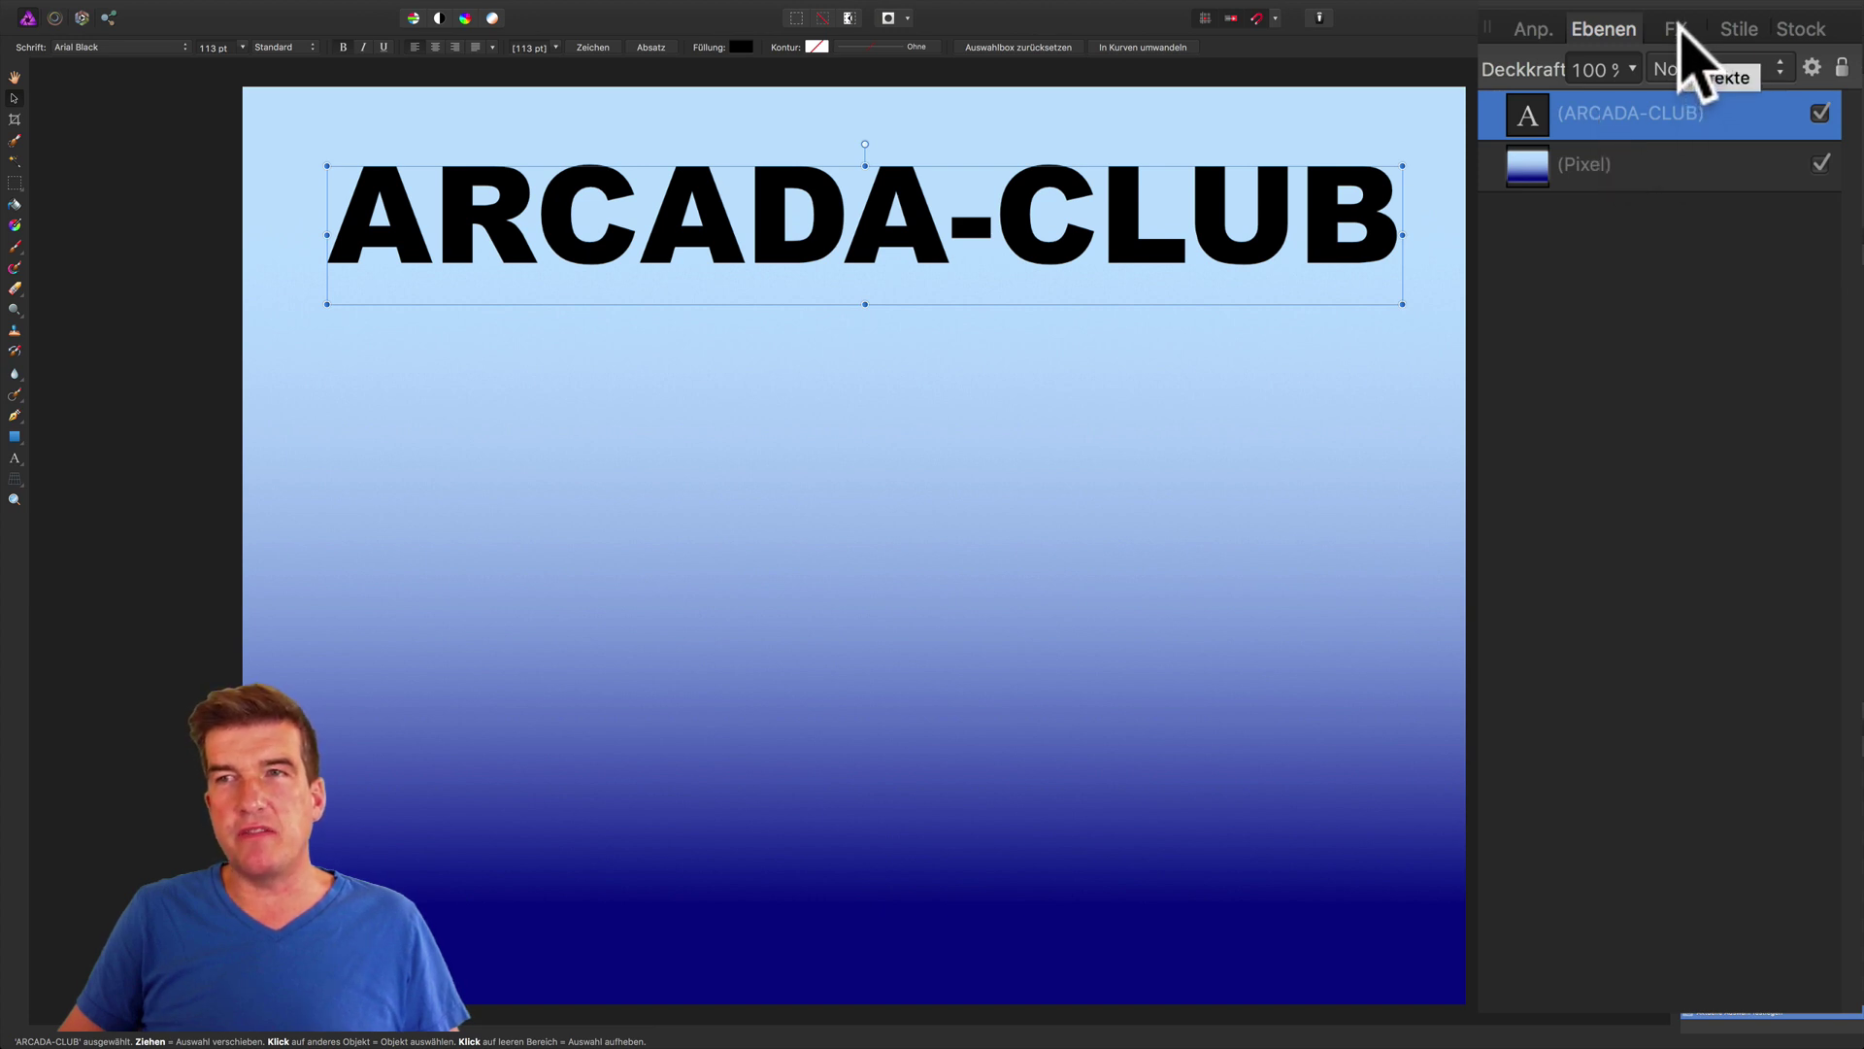
Enable Outer Shadow on the heading with about 21.5 px offset at 315°.
{"action": "left_click", "coordinate": [1679, 29]}
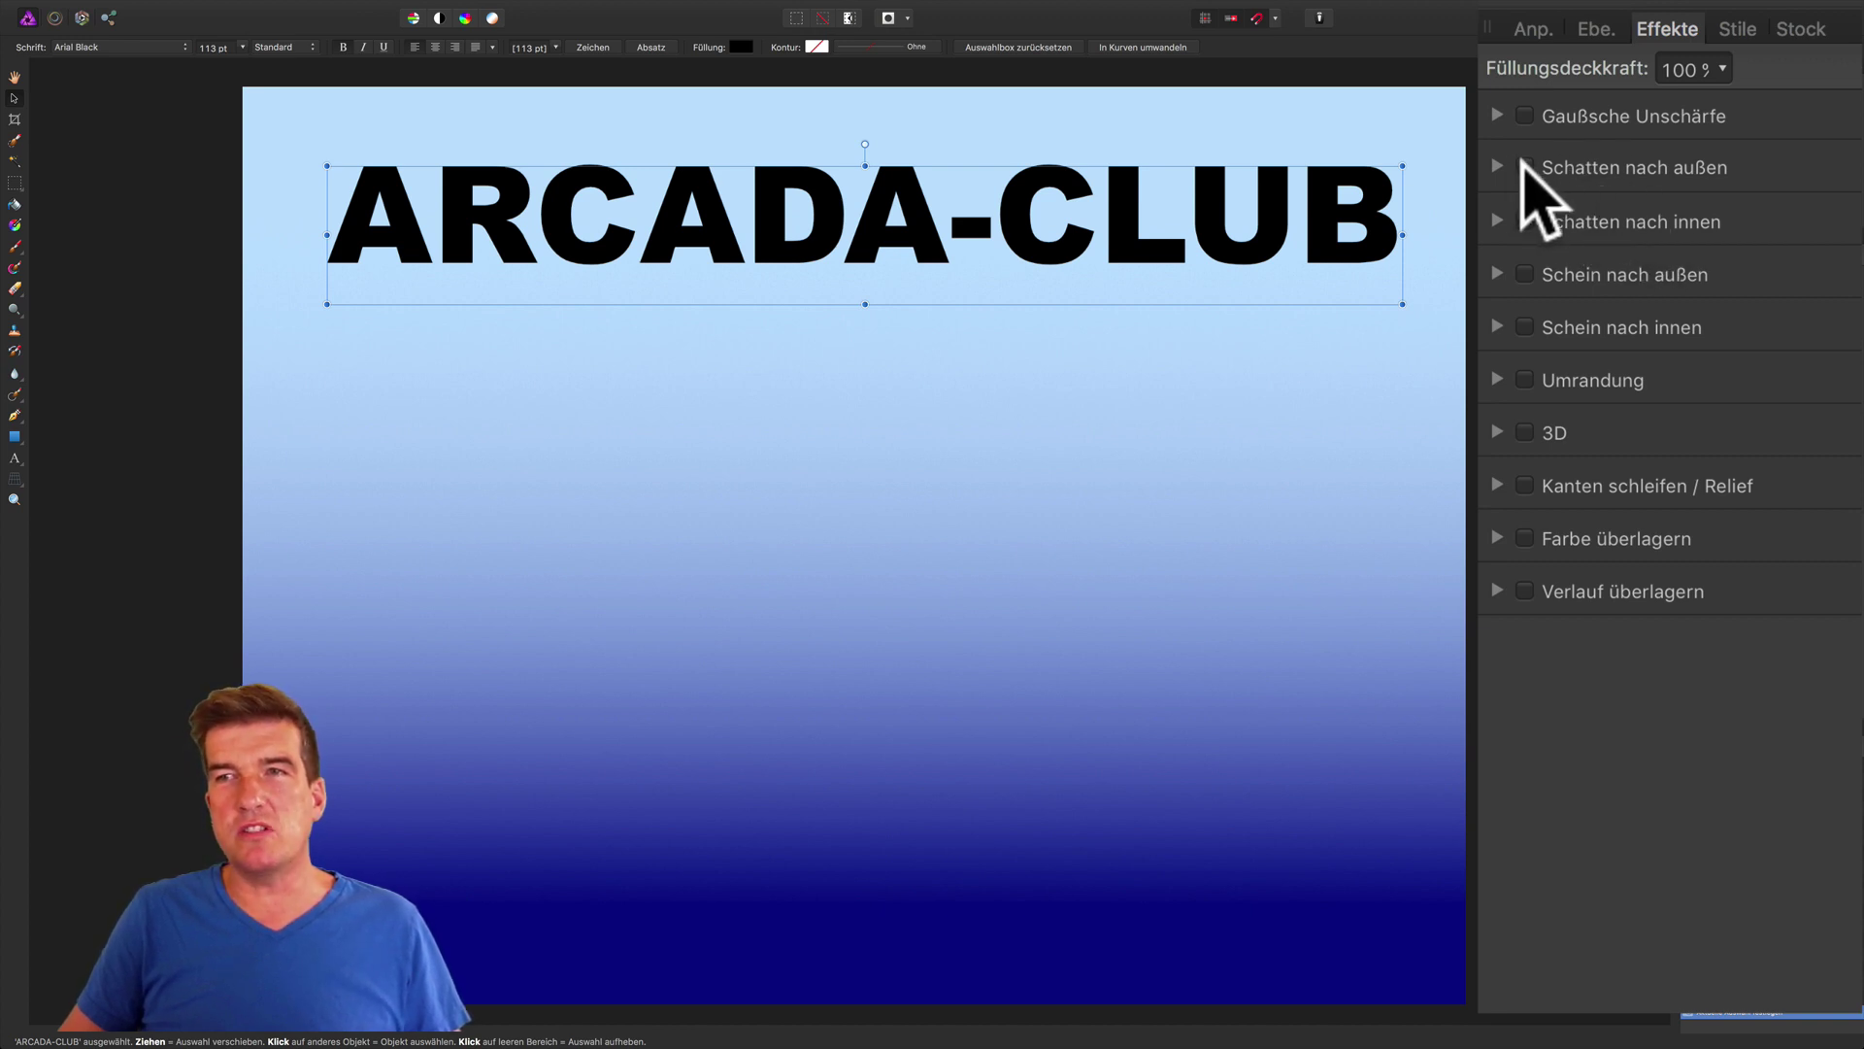
{"action": "left_click", "coordinate": [1525, 169]}
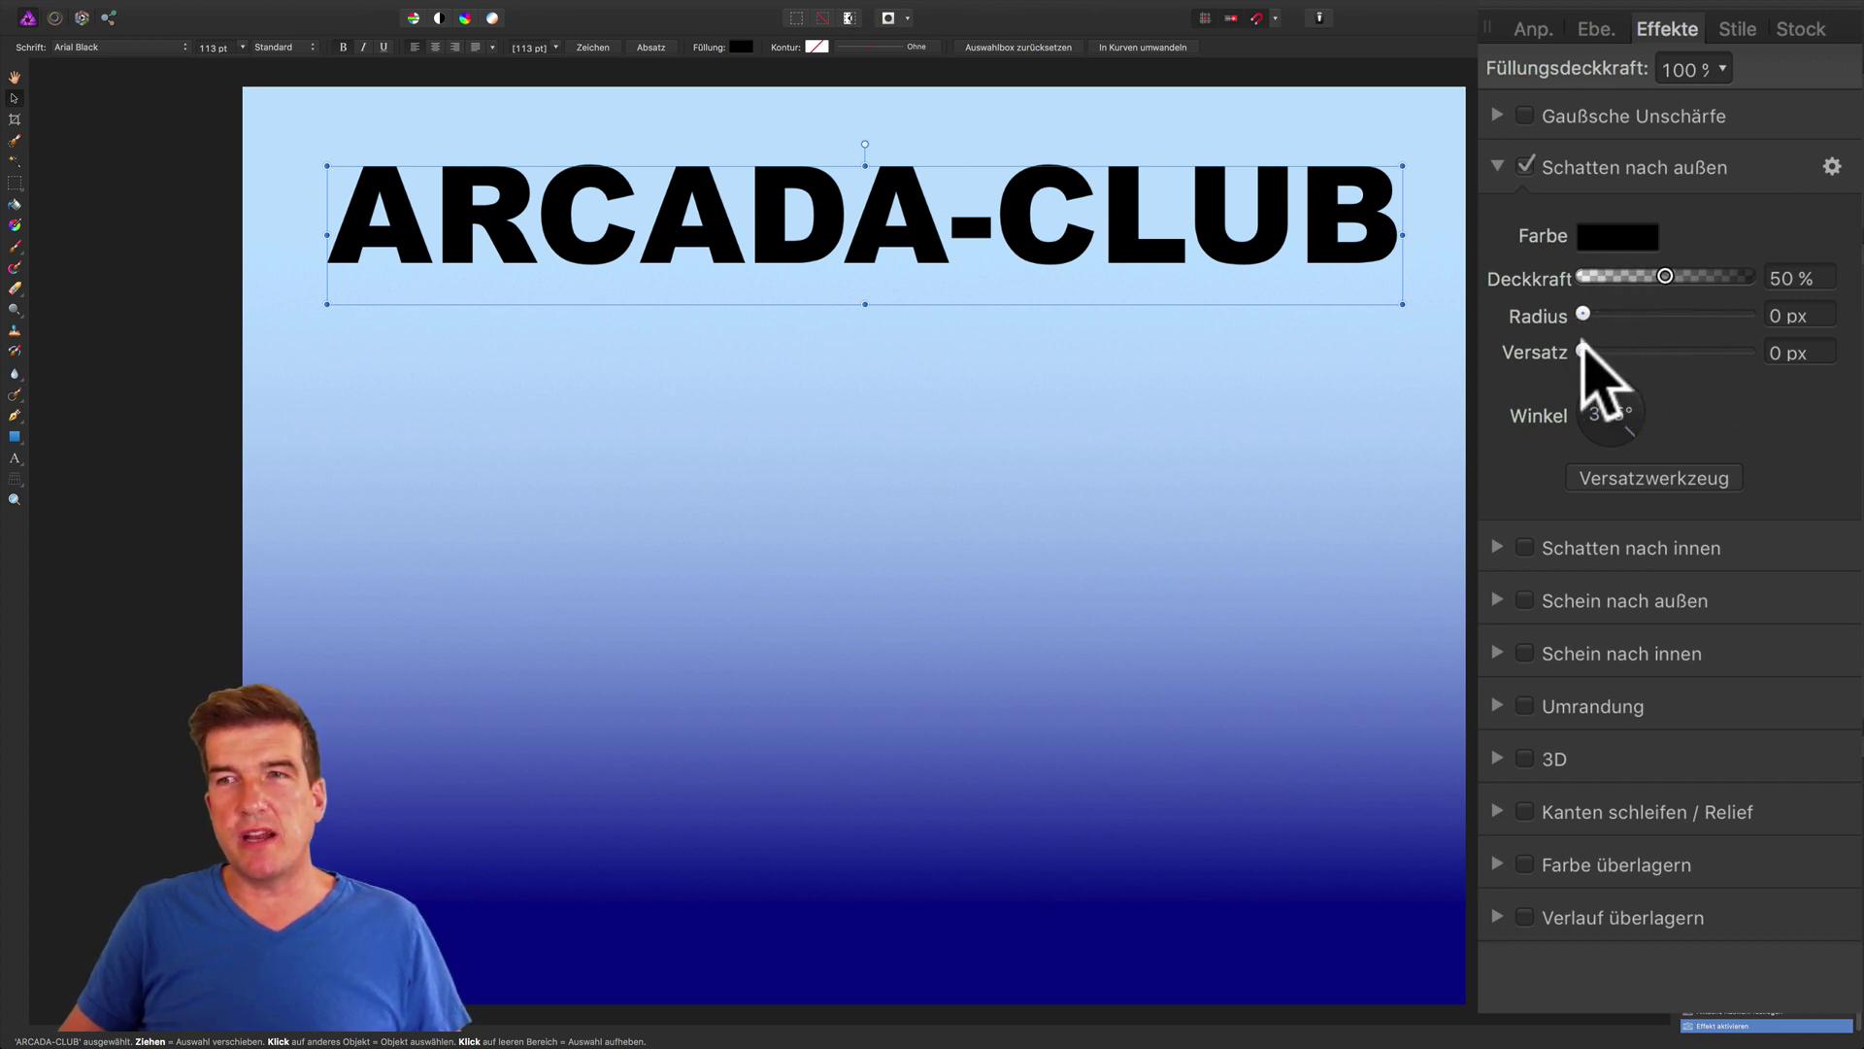
{"action": "left_click", "coordinate": [1584, 352]}
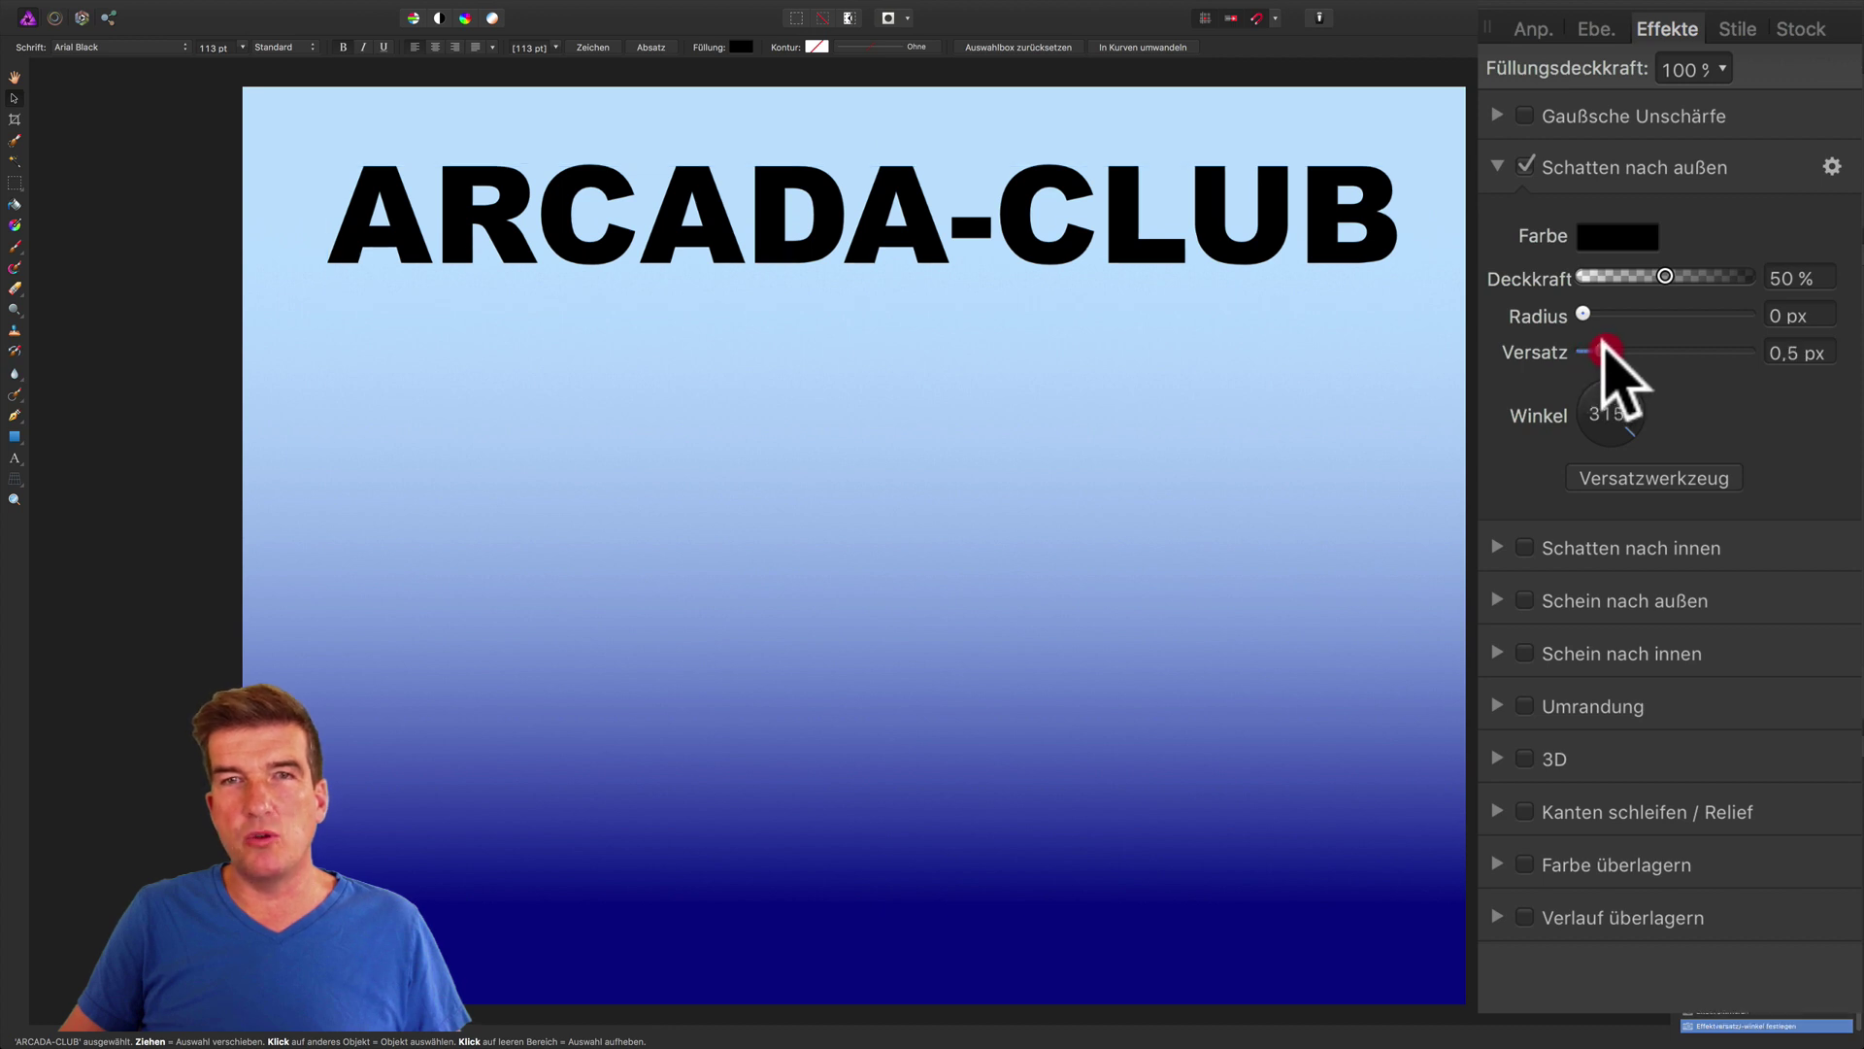
{"action": "left_click_drag", "start_coordinate": [1618, 351], "coordinate": [1685, 351]}
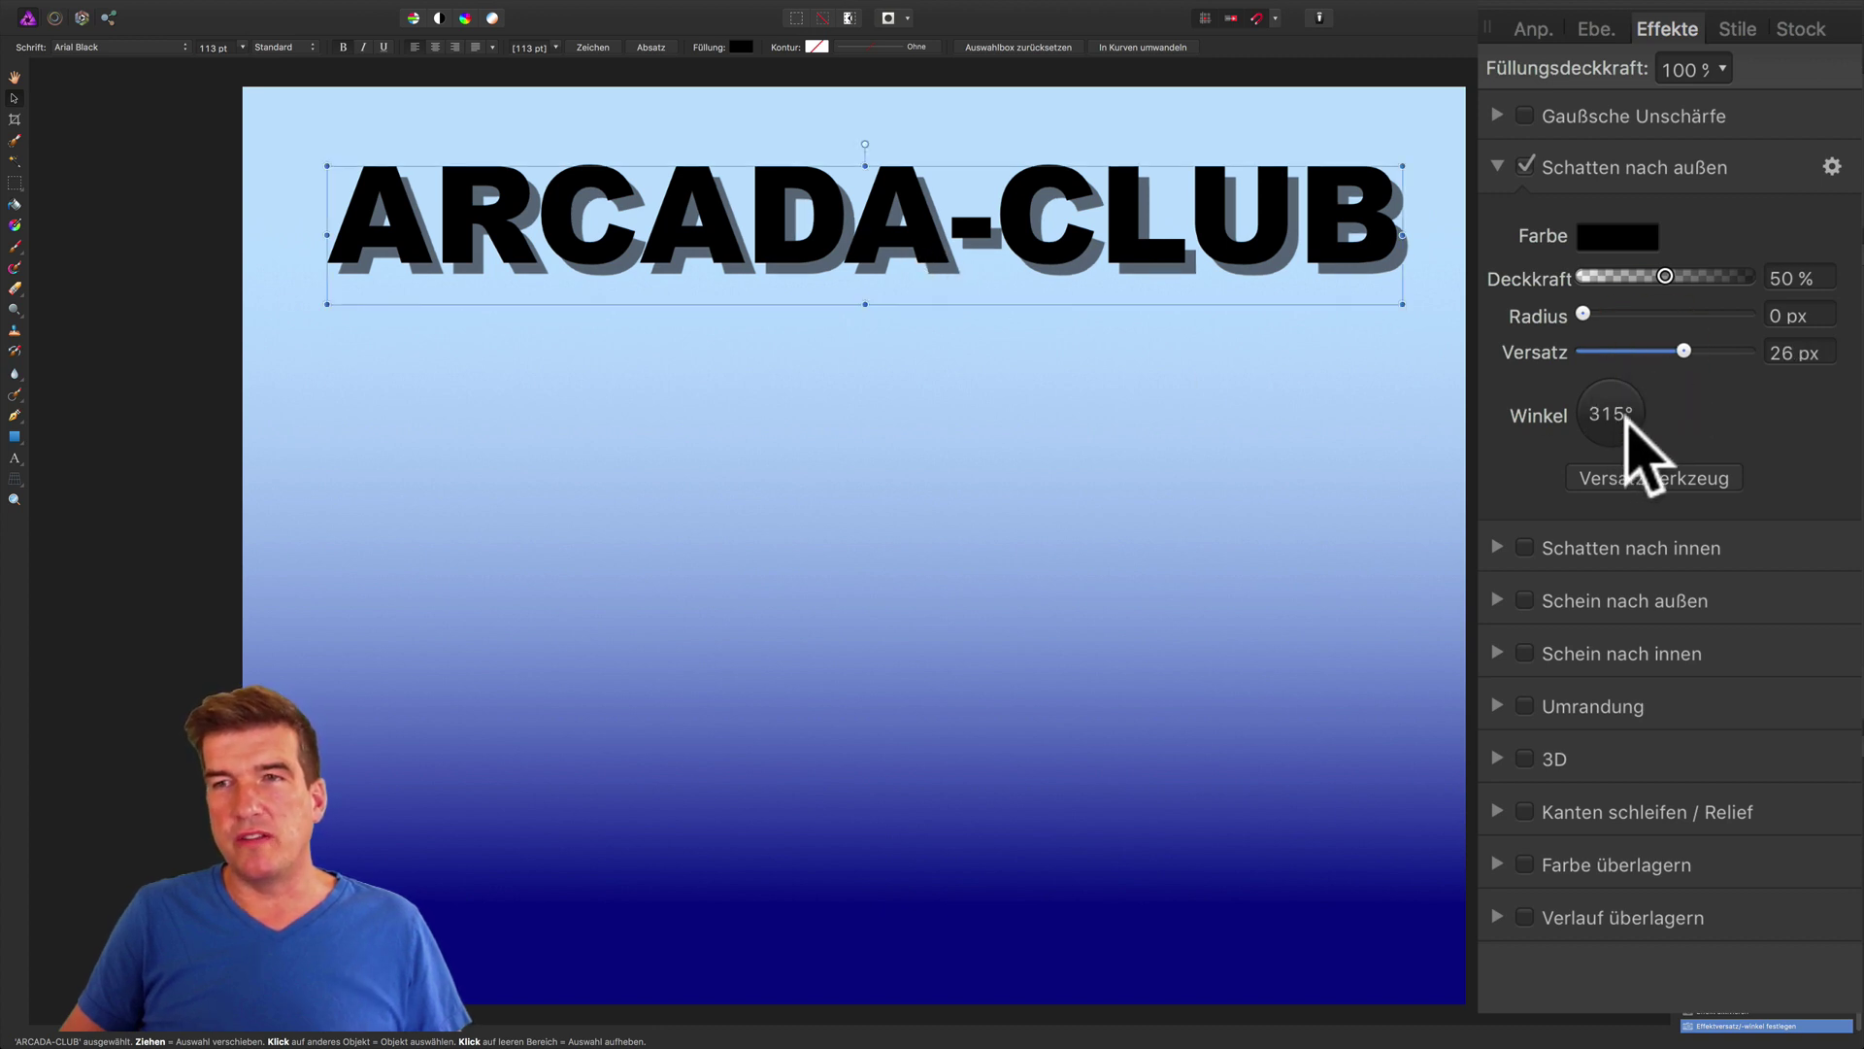
{"action": "mouse_move", "coordinate": [1626, 408]}
{"action": "left_mouse_down"}
{"action": "mouse_move", "coordinate": [1644, 404]}
{"action": "mouse_move", "coordinate": [1606, 408]}
{"action": "mouse_move", "coordinate": [1606, 450]}
{"action": "mouse_move", "coordinate": [1632, 437]}
{"action": "left_mouse_up"}
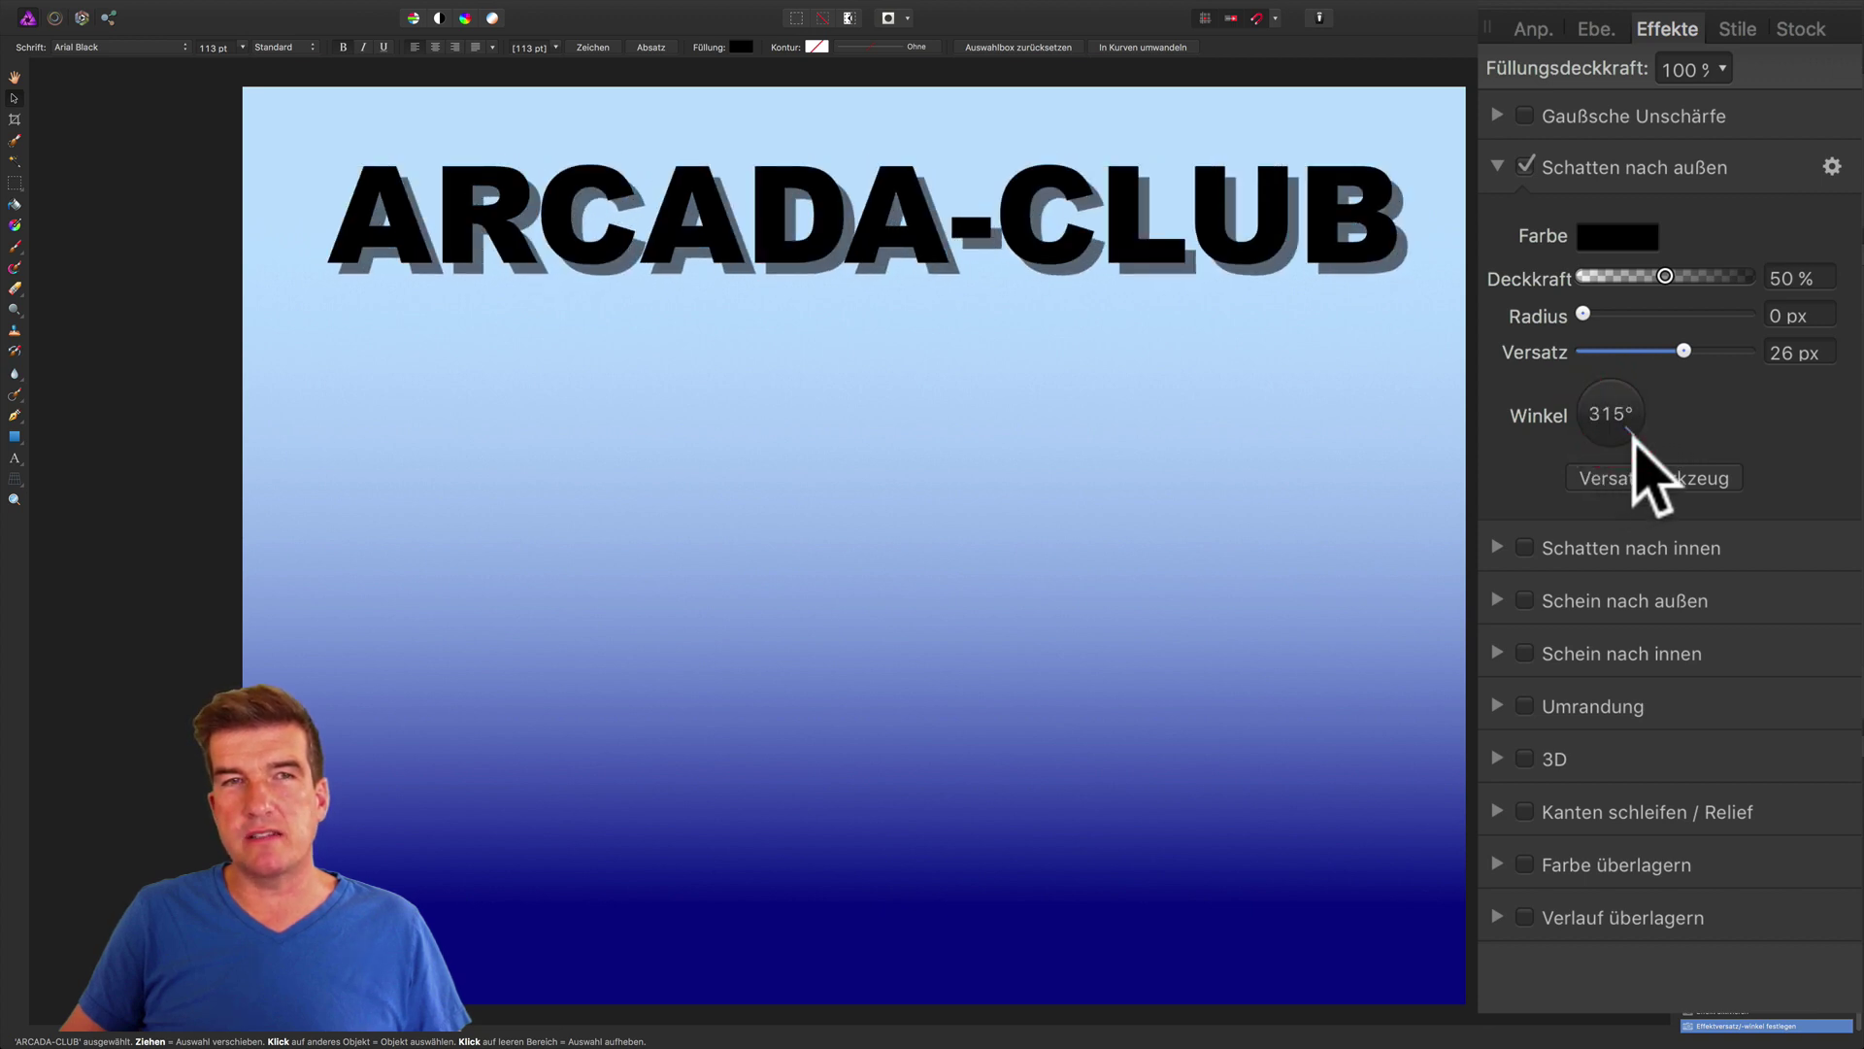
{"action": "left_click", "coordinate": [1632, 435]}
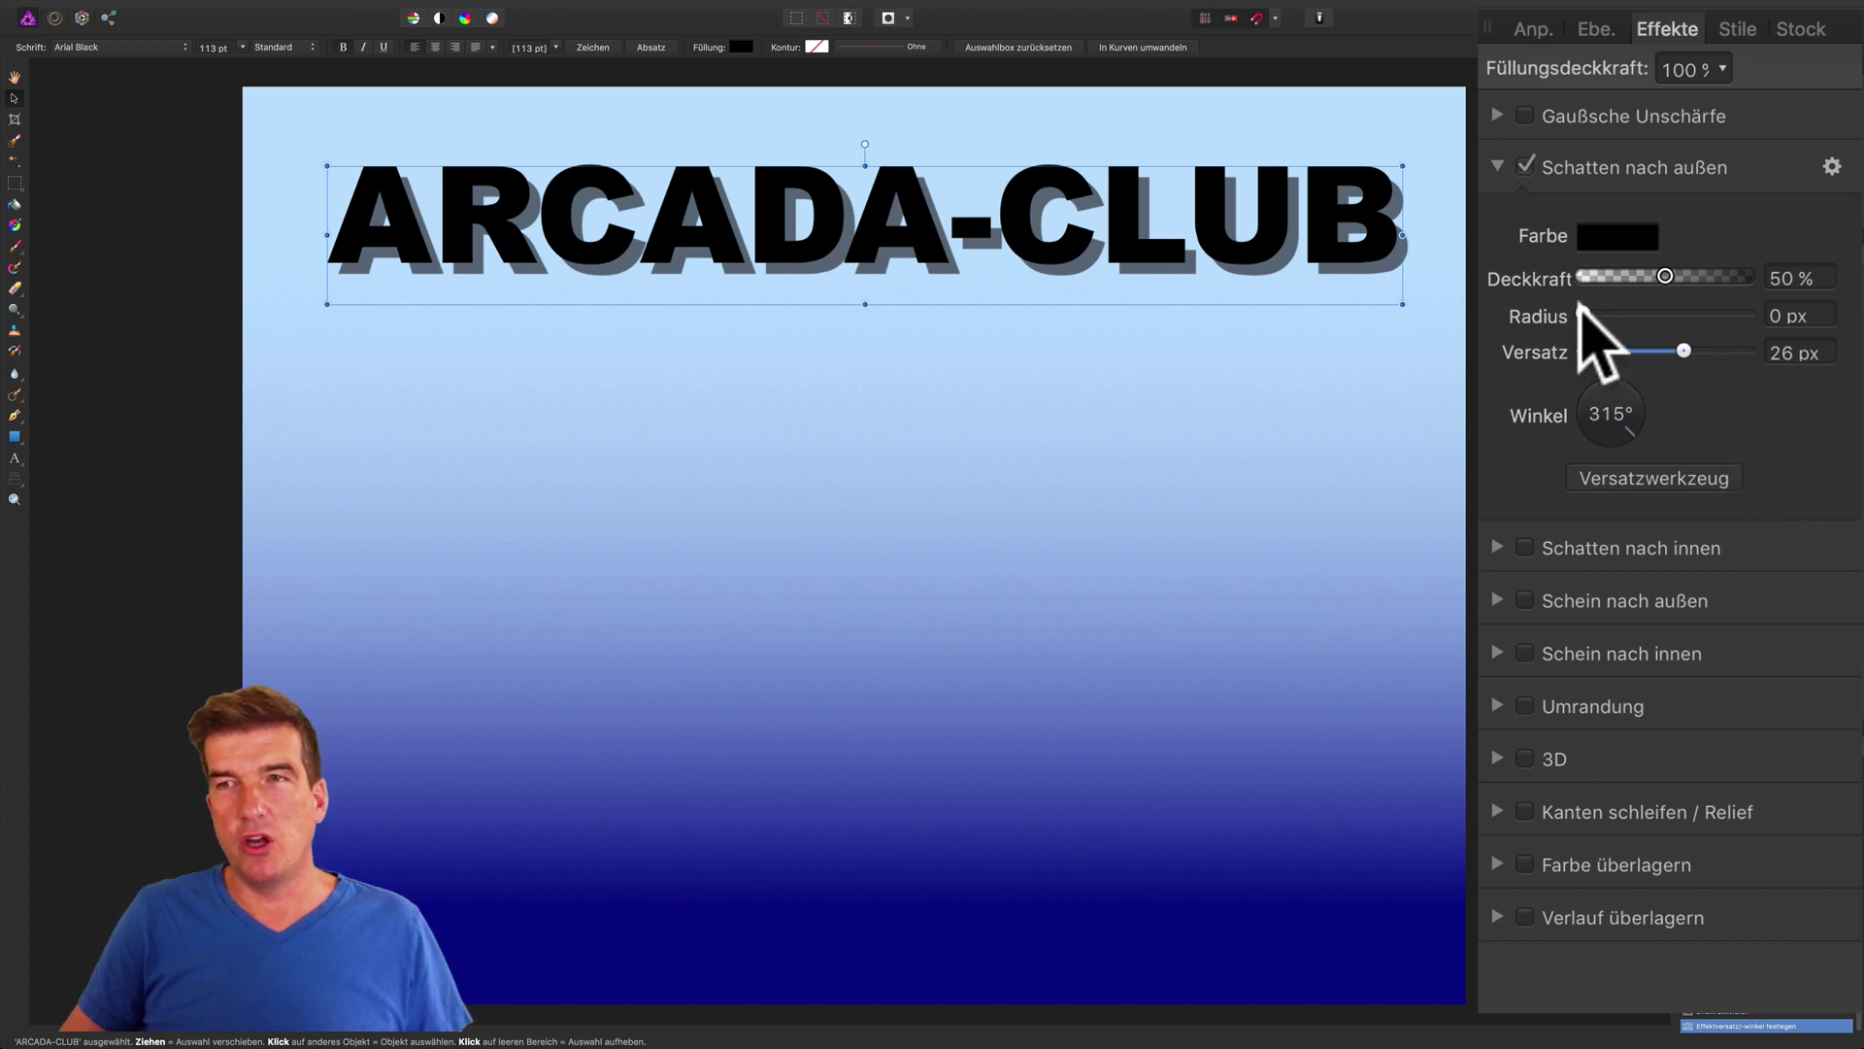
Blur the drop shadow to a radius of about 26 px.
{"action": "mouse_move", "coordinate": [1583, 311]}
{"action": "left_mouse_down"}
{"action": "mouse_move", "coordinate": [1678, 307]}
{"action": "mouse_move", "coordinate": [1606, 311]}
{"action": "mouse_move", "coordinate": [1663, 313]}
{"action": "mouse_move", "coordinate": [1647, 321]}
{"action": "left_mouse_up"}
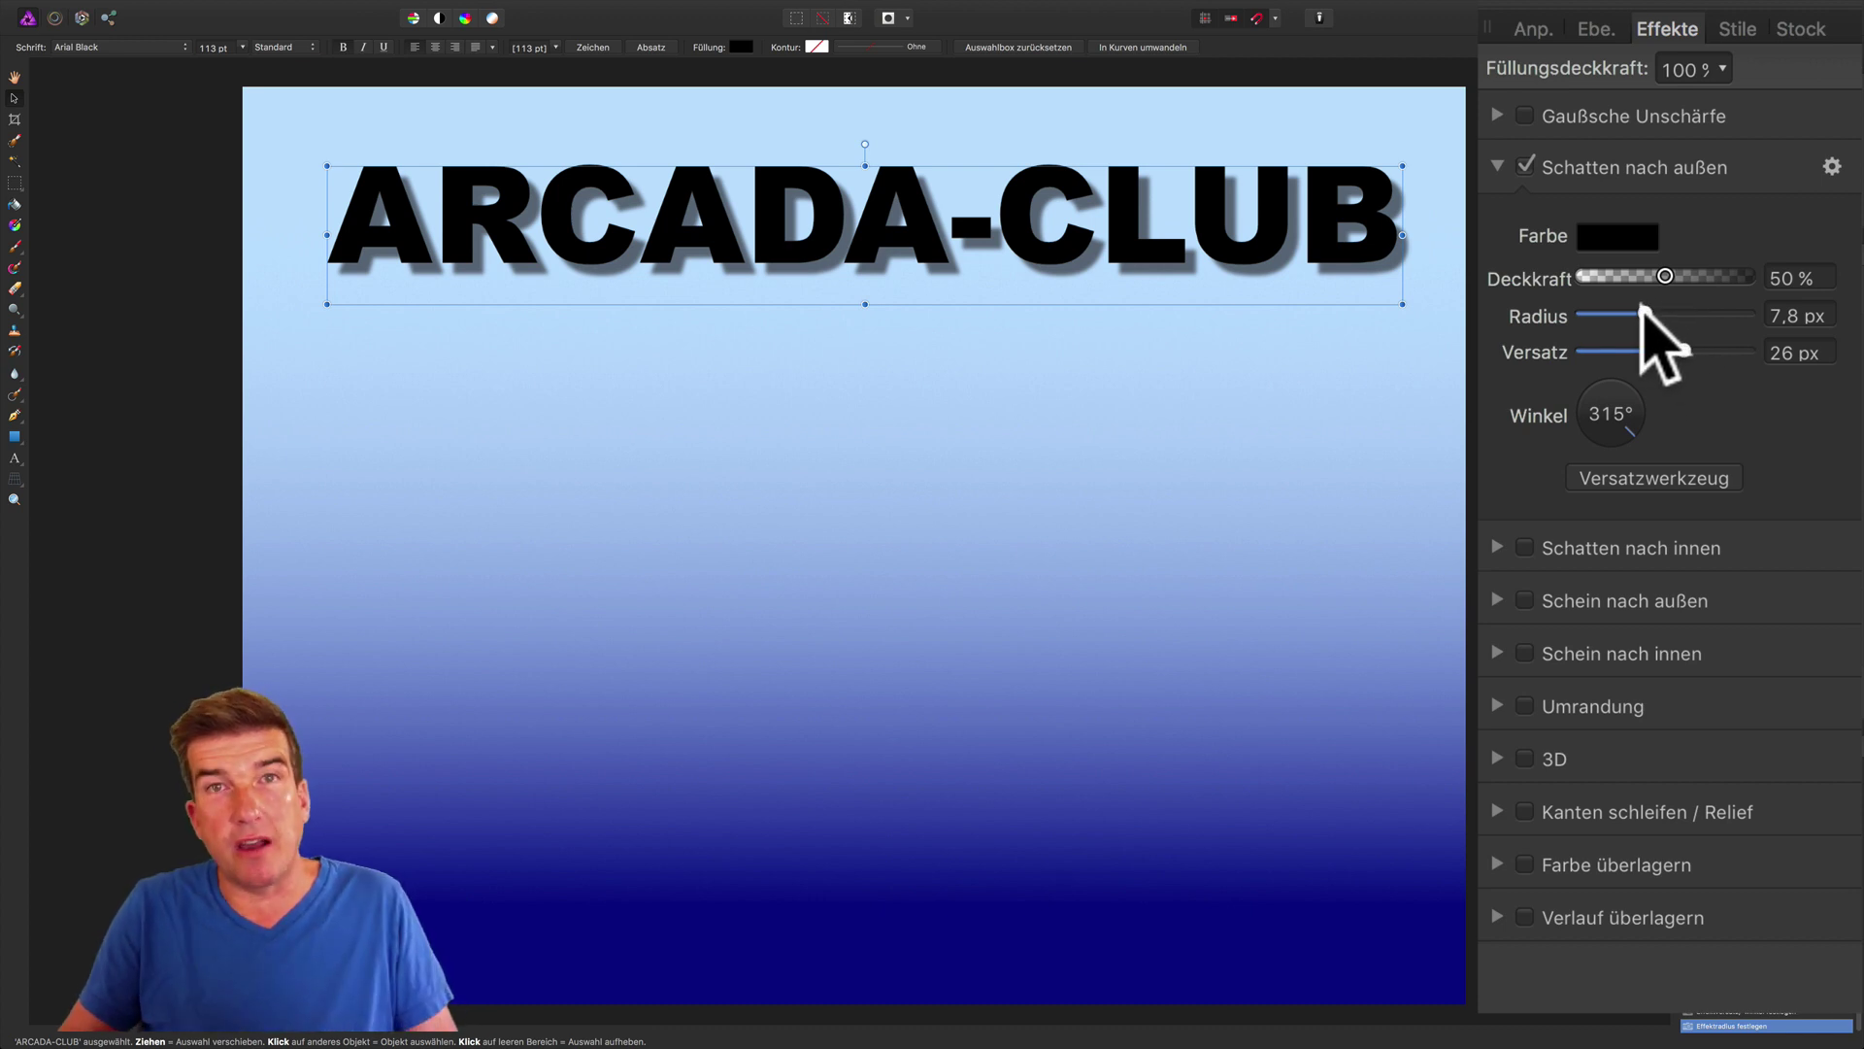
{"action": "left_click_drag", "start_coordinate": [1648, 308], "coordinate": [1692, 308]}
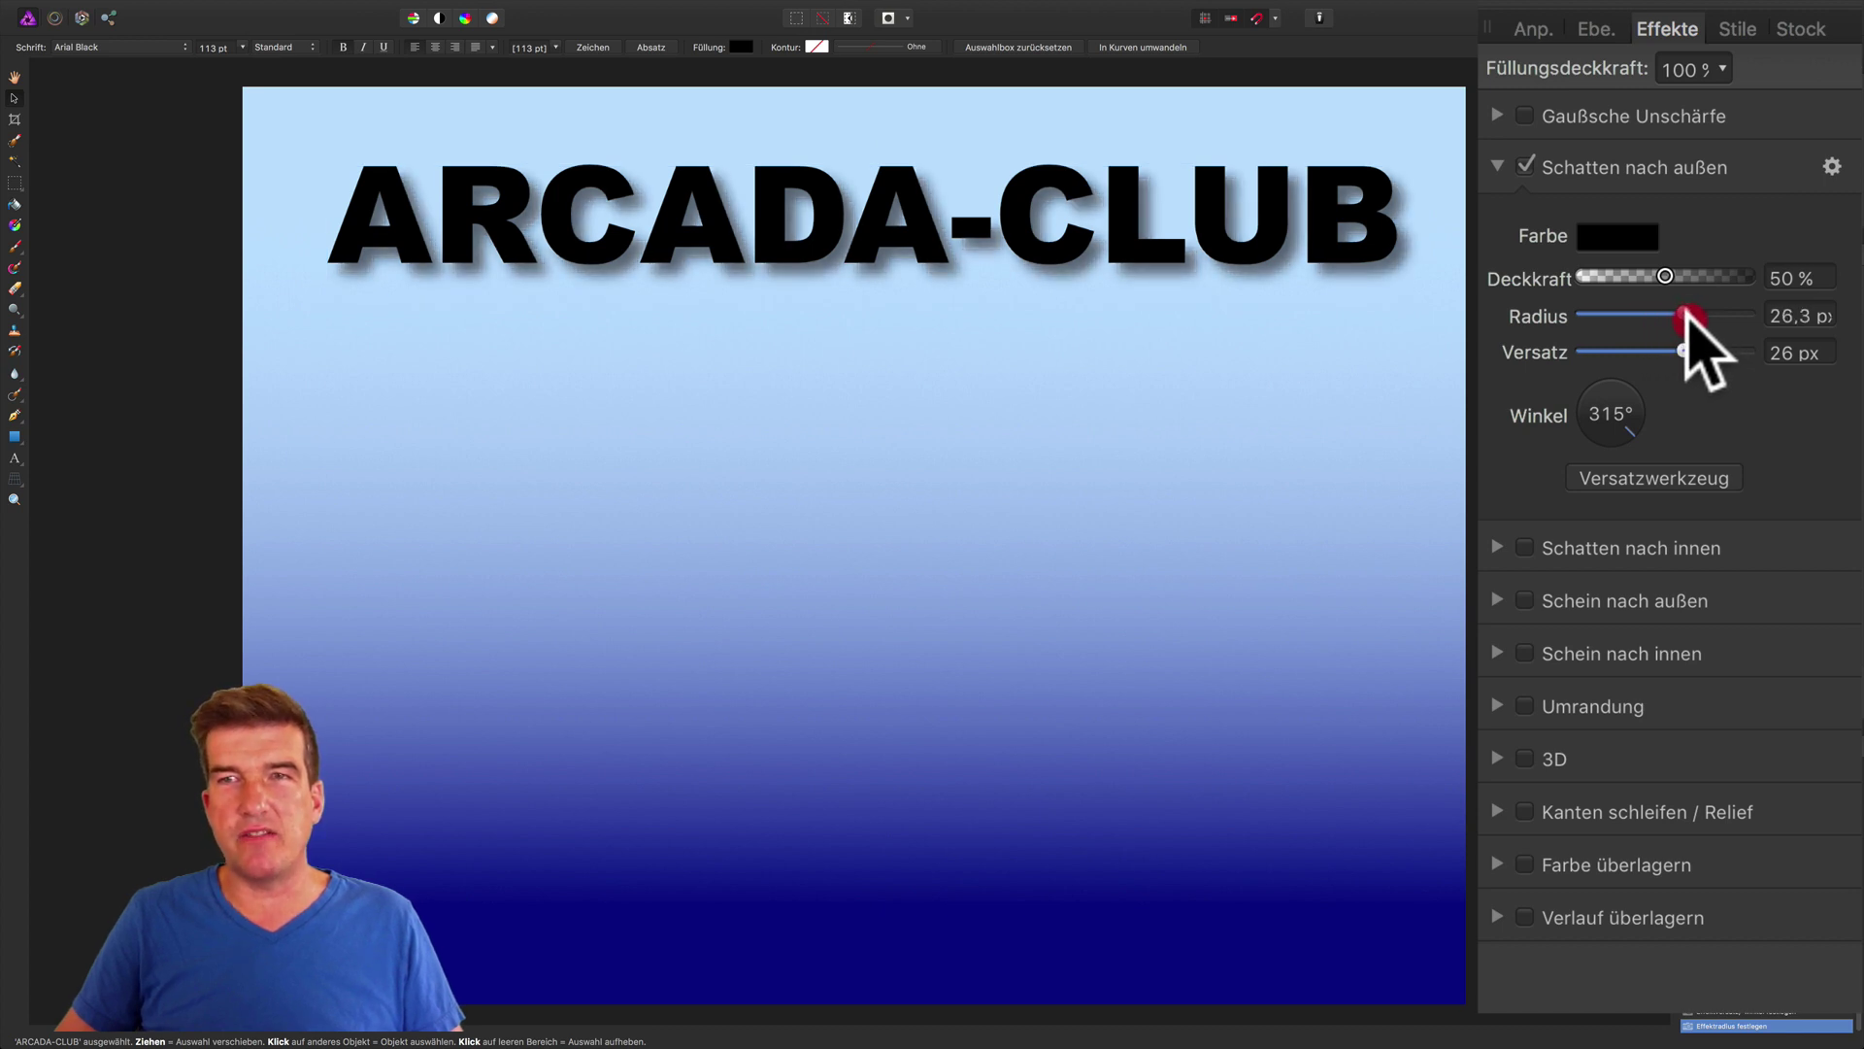
{"action": "left_click_drag", "start_coordinate": [1686, 314], "coordinate": [1675, 351]}
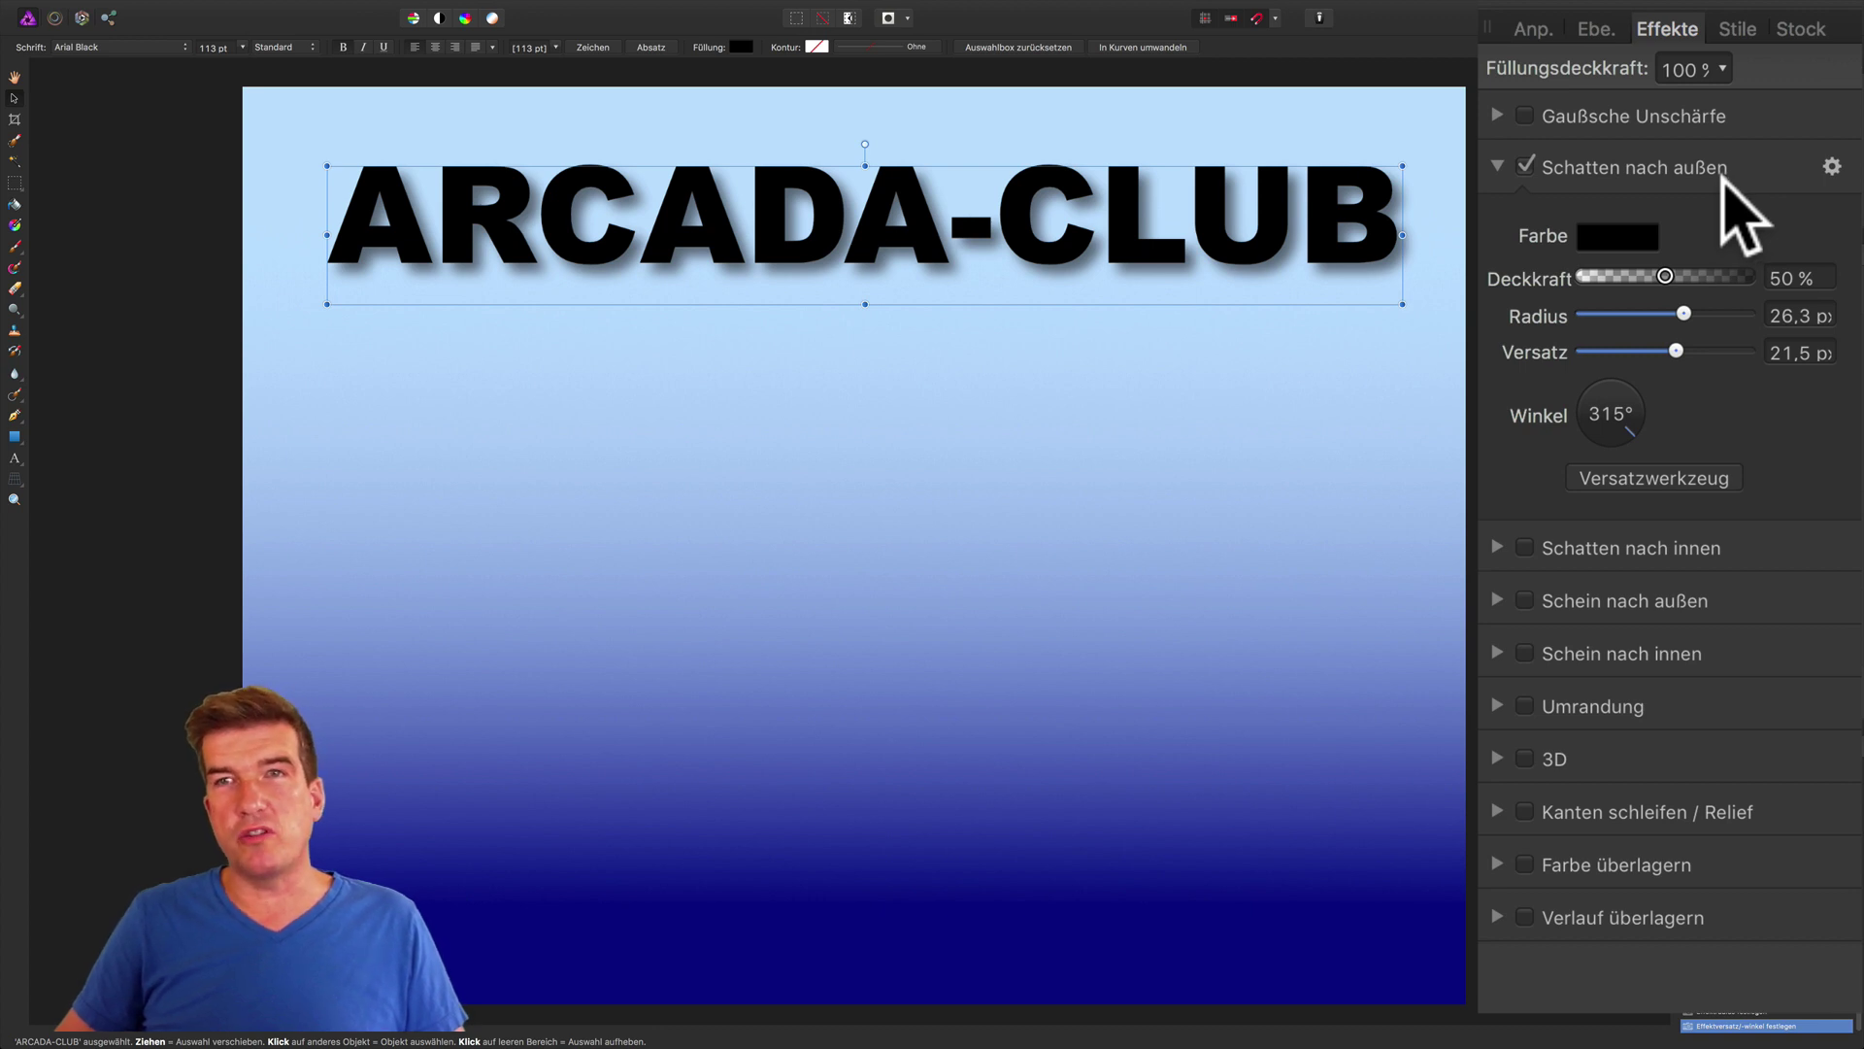
{"action": "left_click", "coordinate": [1496, 166]}
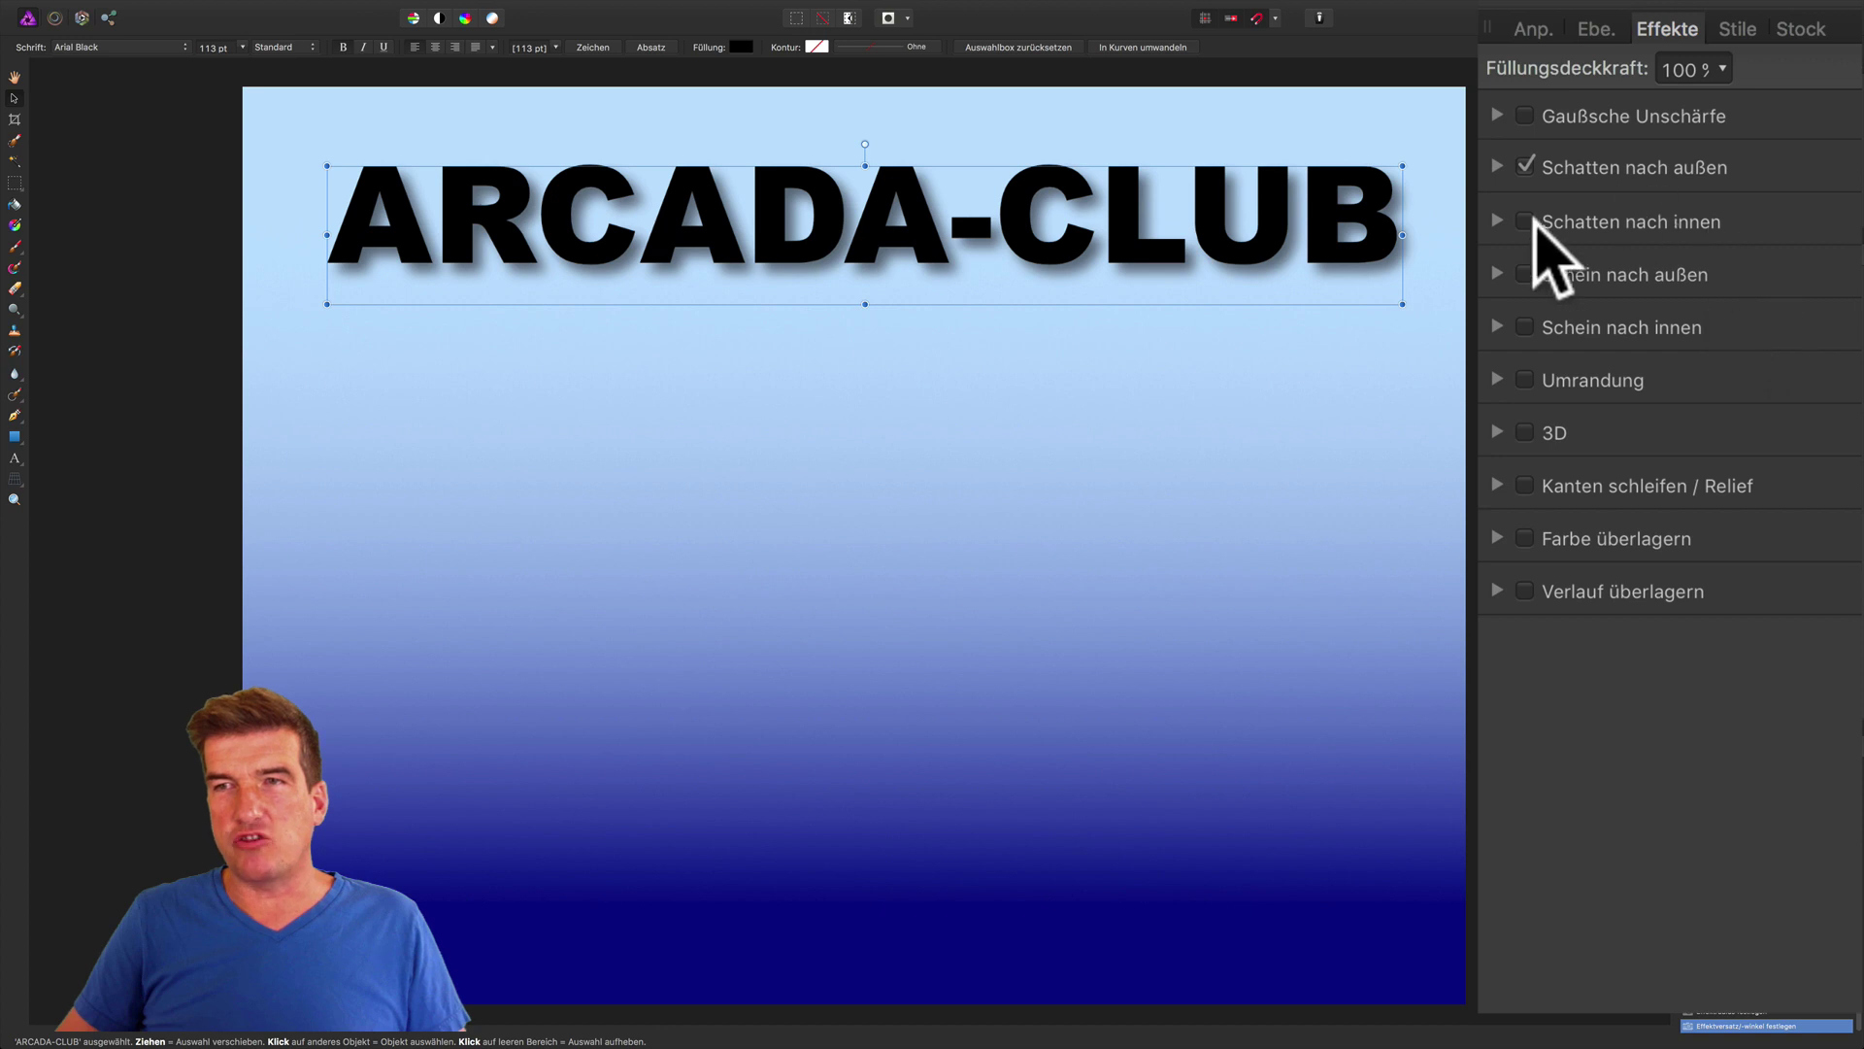
{"action": "left_click", "coordinate": [1496, 221]}
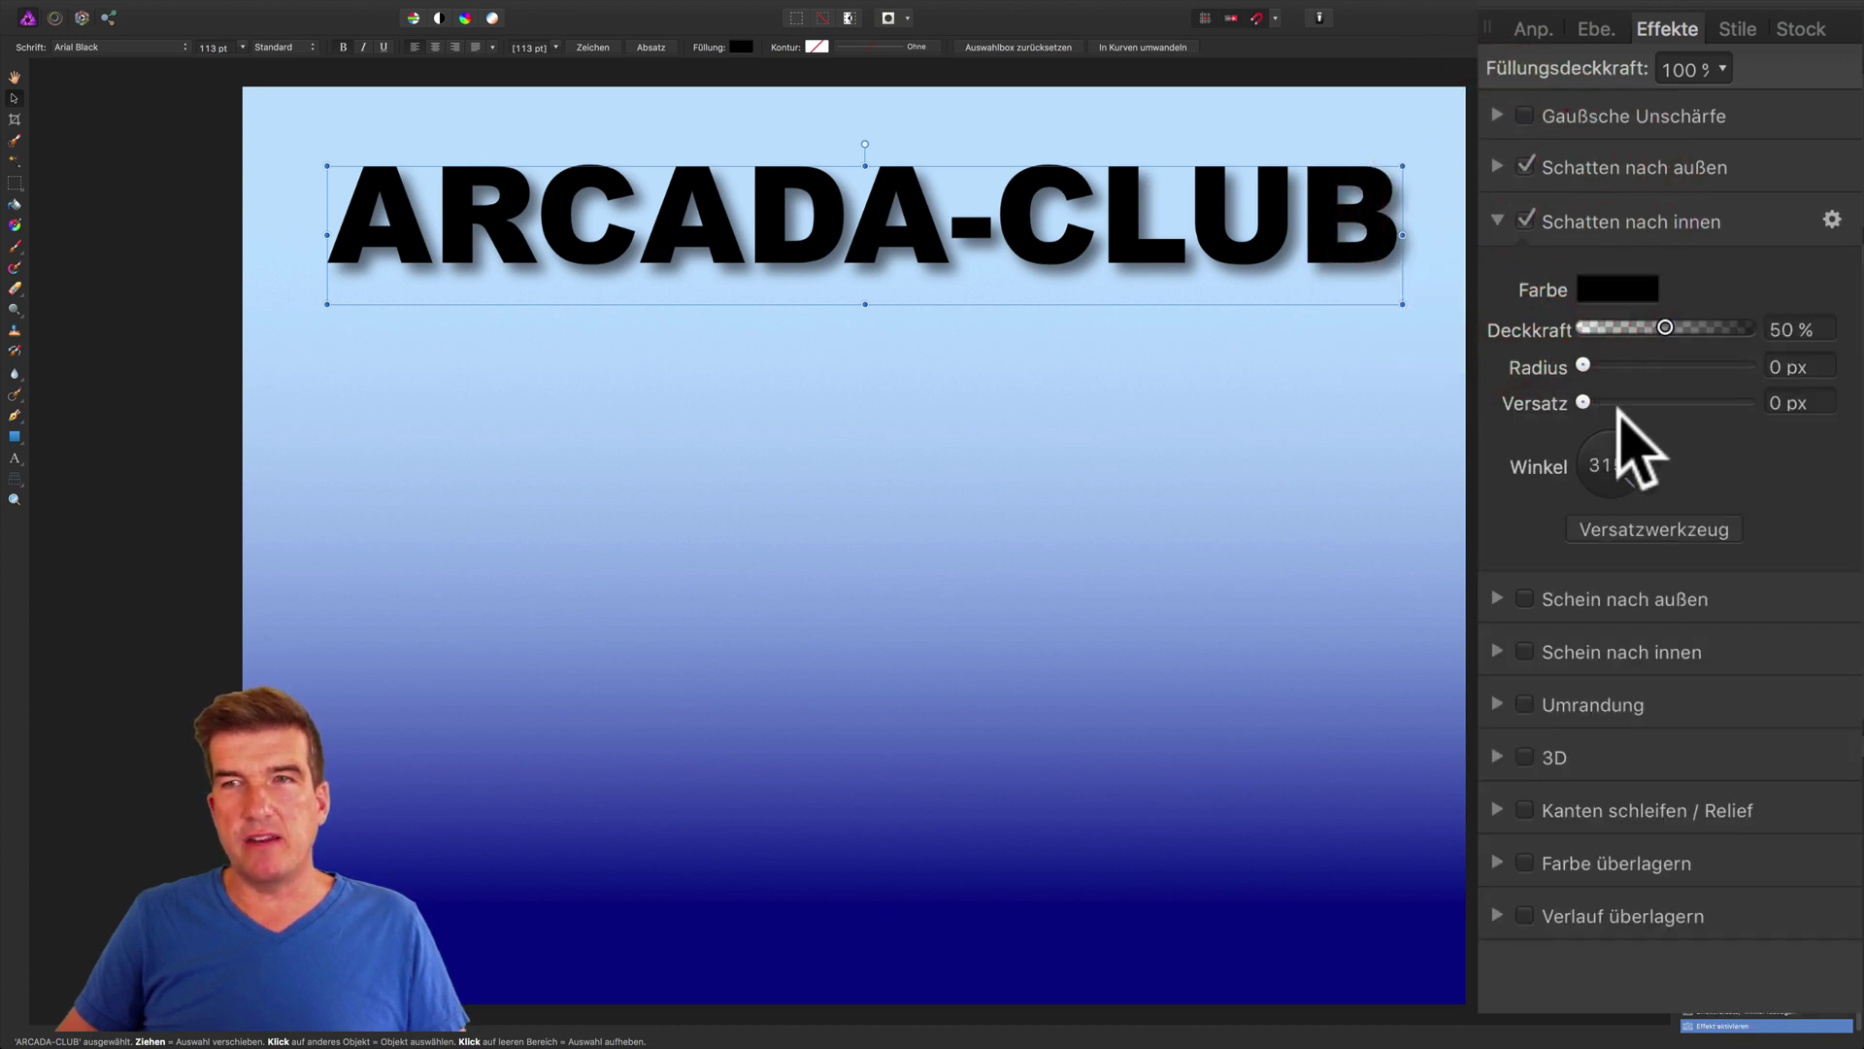
{"action": "left_click", "coordinate": [1616, 289]}
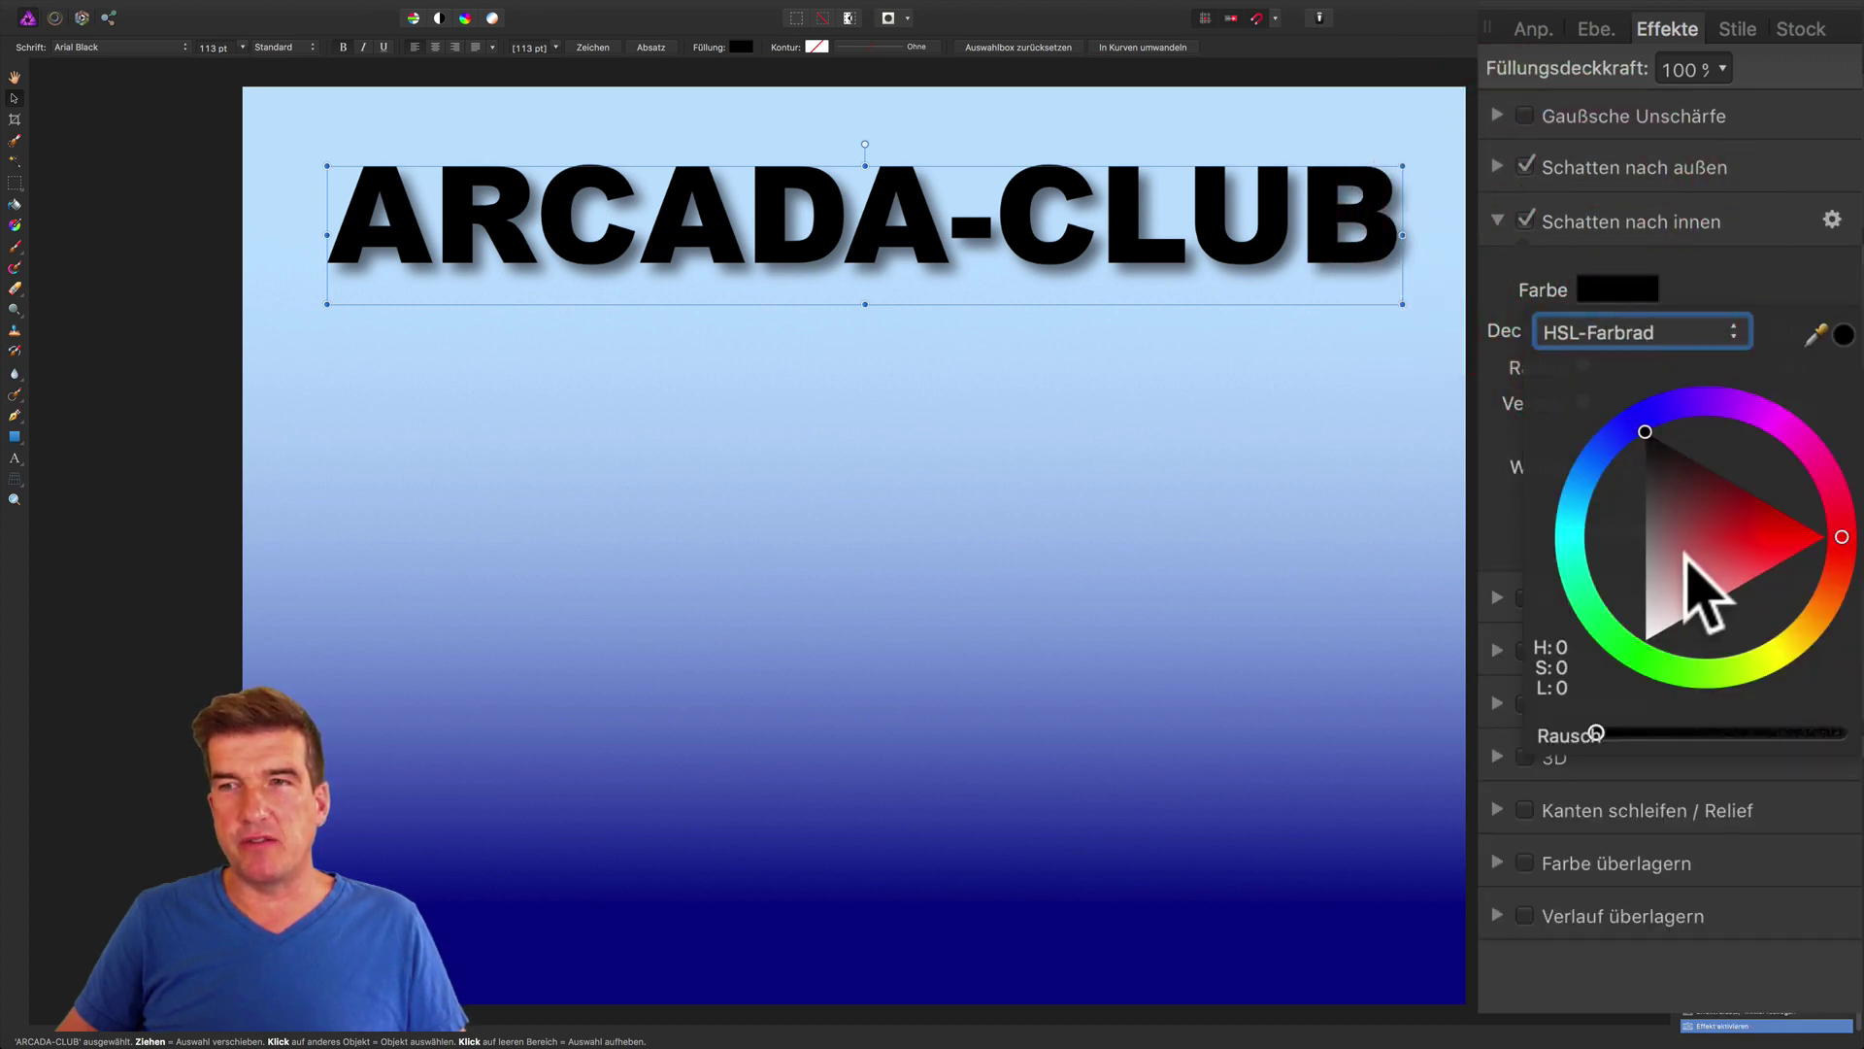
{"action": "mouse_move", "coordinate": [1603, 483]}
{"action": "left_mouse_down"}
{"action": "mouse_move", "coordinate": [1589, 520]}
{"action": "mouse_move", "coordinate": [1593, 499]}
{"action": "left_mouse_up"}
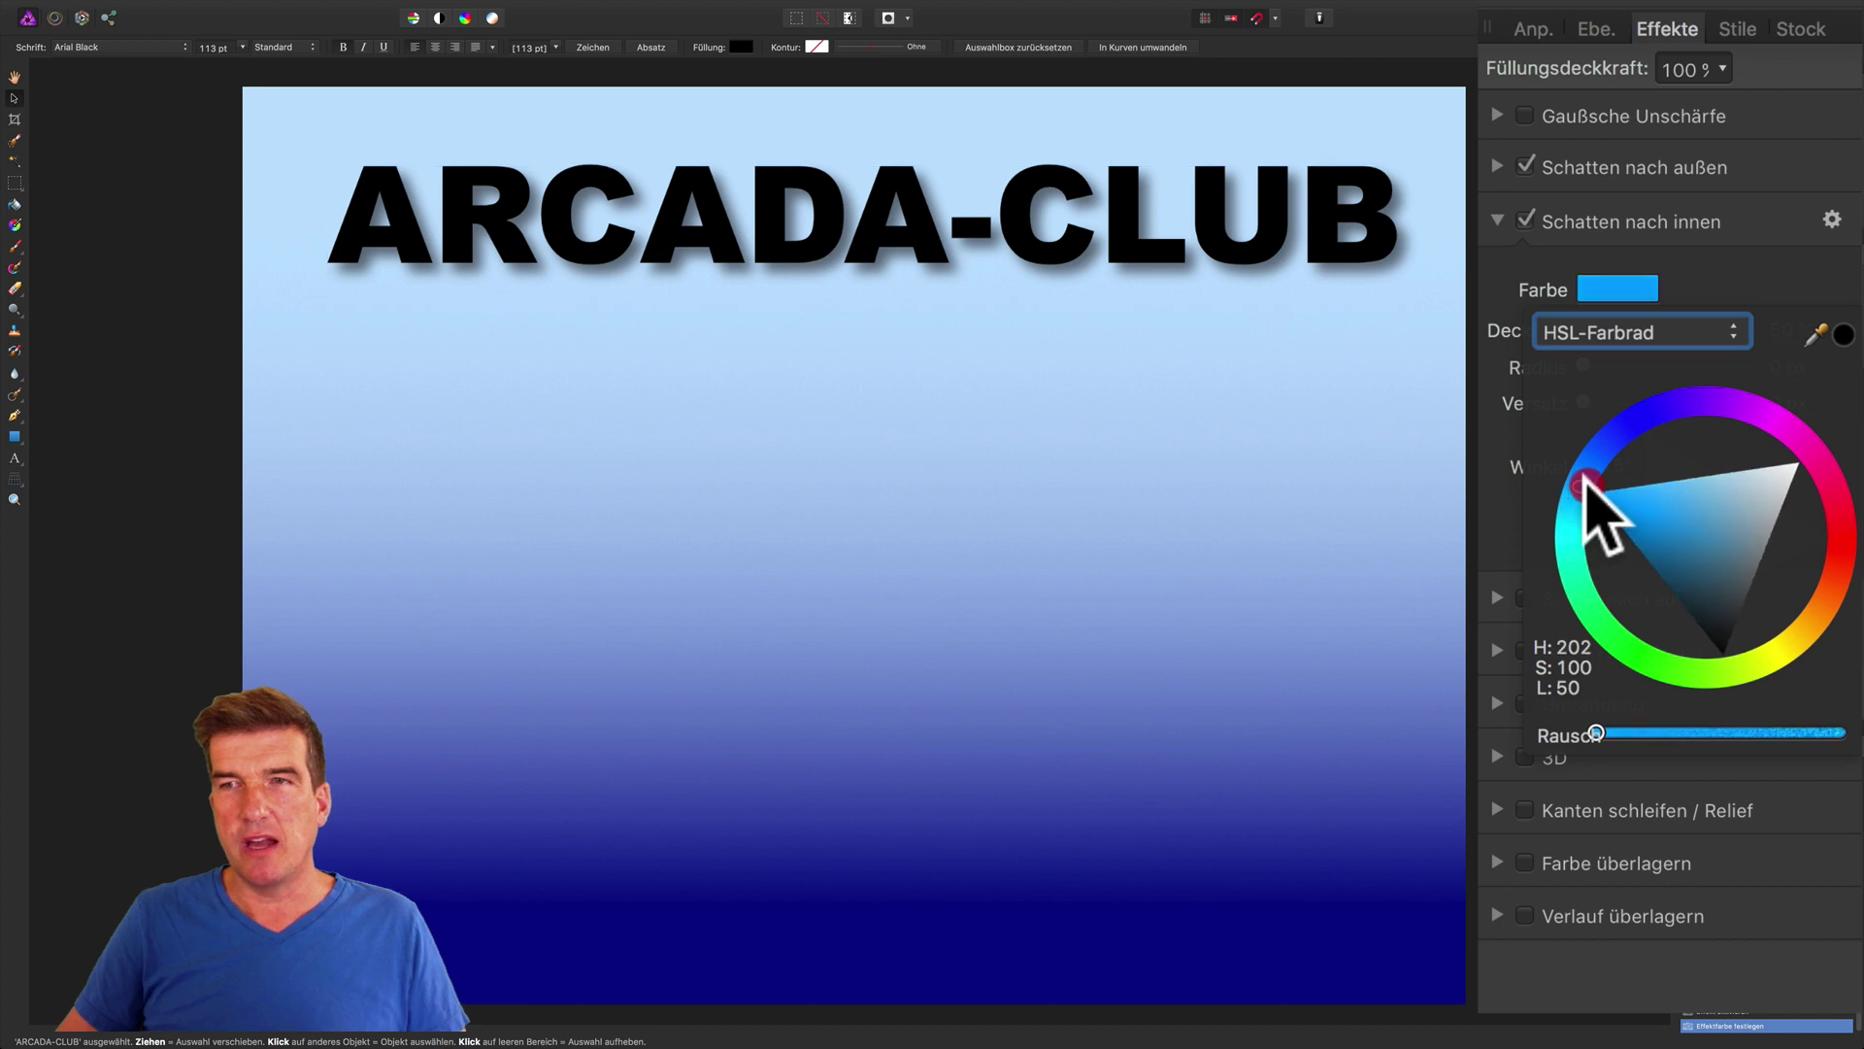
{"action": "left_click", "coordinate": [1507, 380]}
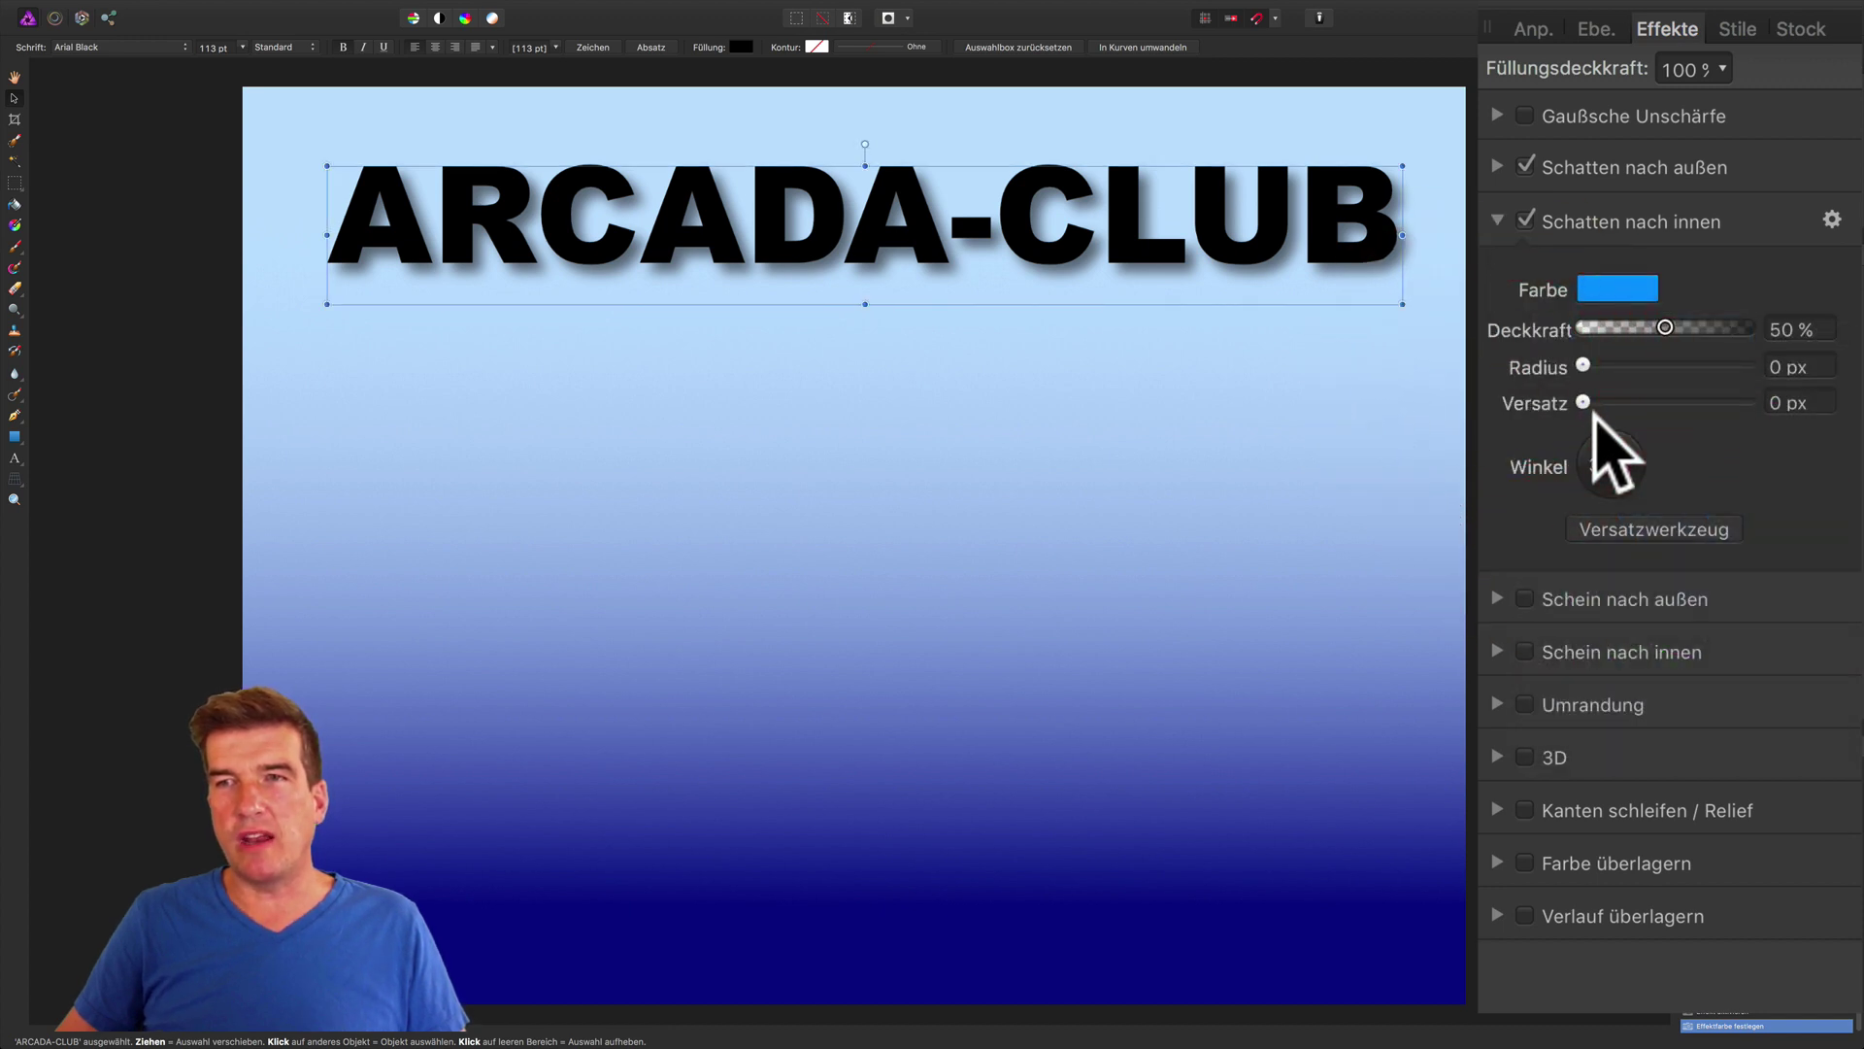
{"action": "mouse_move", "coordinate": [1584, 401]}
{"action": "left_mouse_down"}
{"action": "mouse_move", "coordinate": [1714, 405]}
{"action": "mouse_move", "coordinate": [1664, 404]}
{"action": "mouse_move", "coordinate": [1698, 404]}
{"action": "left_mouse_up"}
{"action": "mouse_move", "coordinate": [1583, 365]}
{"action": "left_mouse_down"}
{"action": "mouse_move", "coordinate": [1666, 366]}
{"action": "mouse_move", "coordinate": [1642, 366]}
{"action": "mouse_move", "coordinate": [1715, 328]}
{"action": "mouse_move", "coordinate": [1763, 330]}
{"action": "left_mouse_up"}
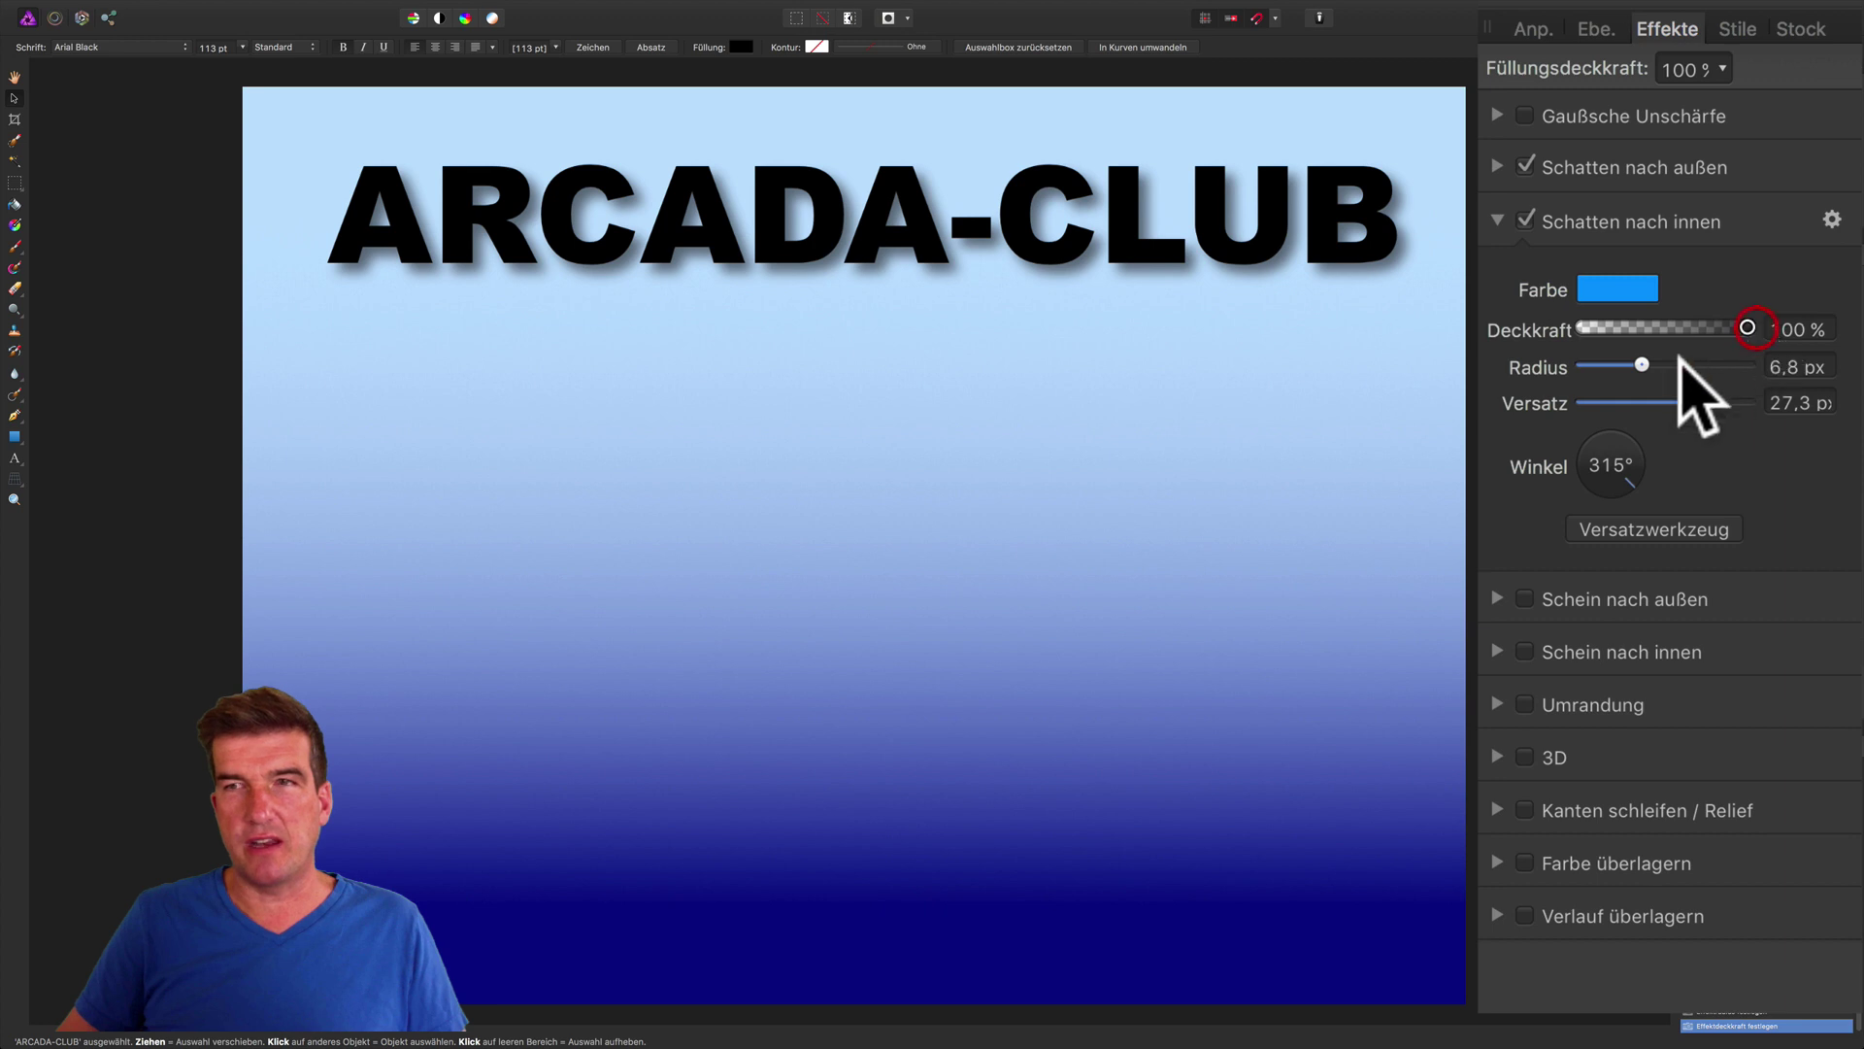
{"action": "mouse_move", "coordinate": [1687, 402]}
{"action": "left_mouse_down"}
{"action": "mouse_move", "coordinate": [1715, 402]}
{"action": "mouse_move", "coordinate": [1663, 366]}
{"action": "mouse_move", "coordinate": [1680, 366]}
{"action": "left_mouse_up"}
{"action": "left_click", "coordinate": [1614, 289]}
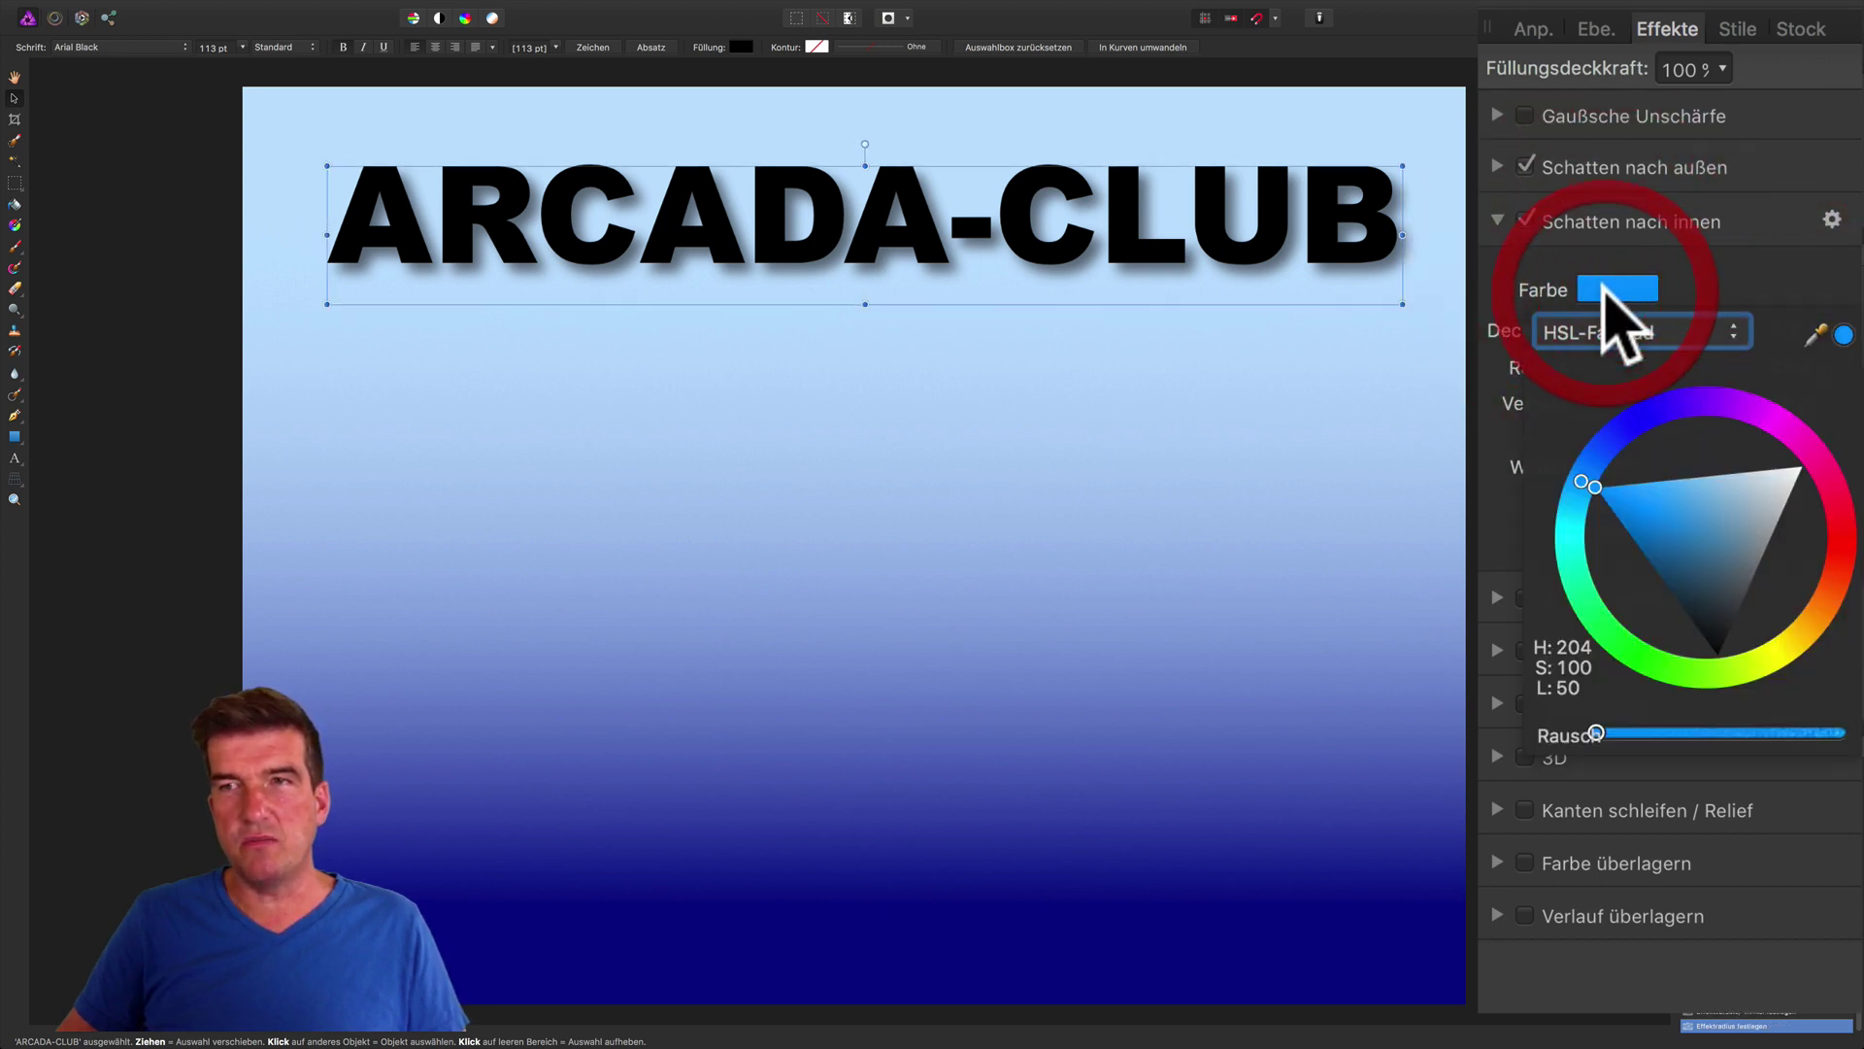
{"action": "mouse_move", "coordinate": [1693, 524]}
{"action": "left_mouse_down"}
{"action": "mouse_move", "coordinate": [1798, 478]}
{"action": "mouse_move", "coordinate": [1652, 603]}
{"action": "mouse_move", "coordinate": [1696, 605]}
{"action": "mouse_move", "coordinate": [1664, 541]}
{"action": "mouse_move", "coordinate": [1727, 520]}
{"action": "mouse_move", "coordinate": [1720, 484]}
{"action": "left_mouse_up"}
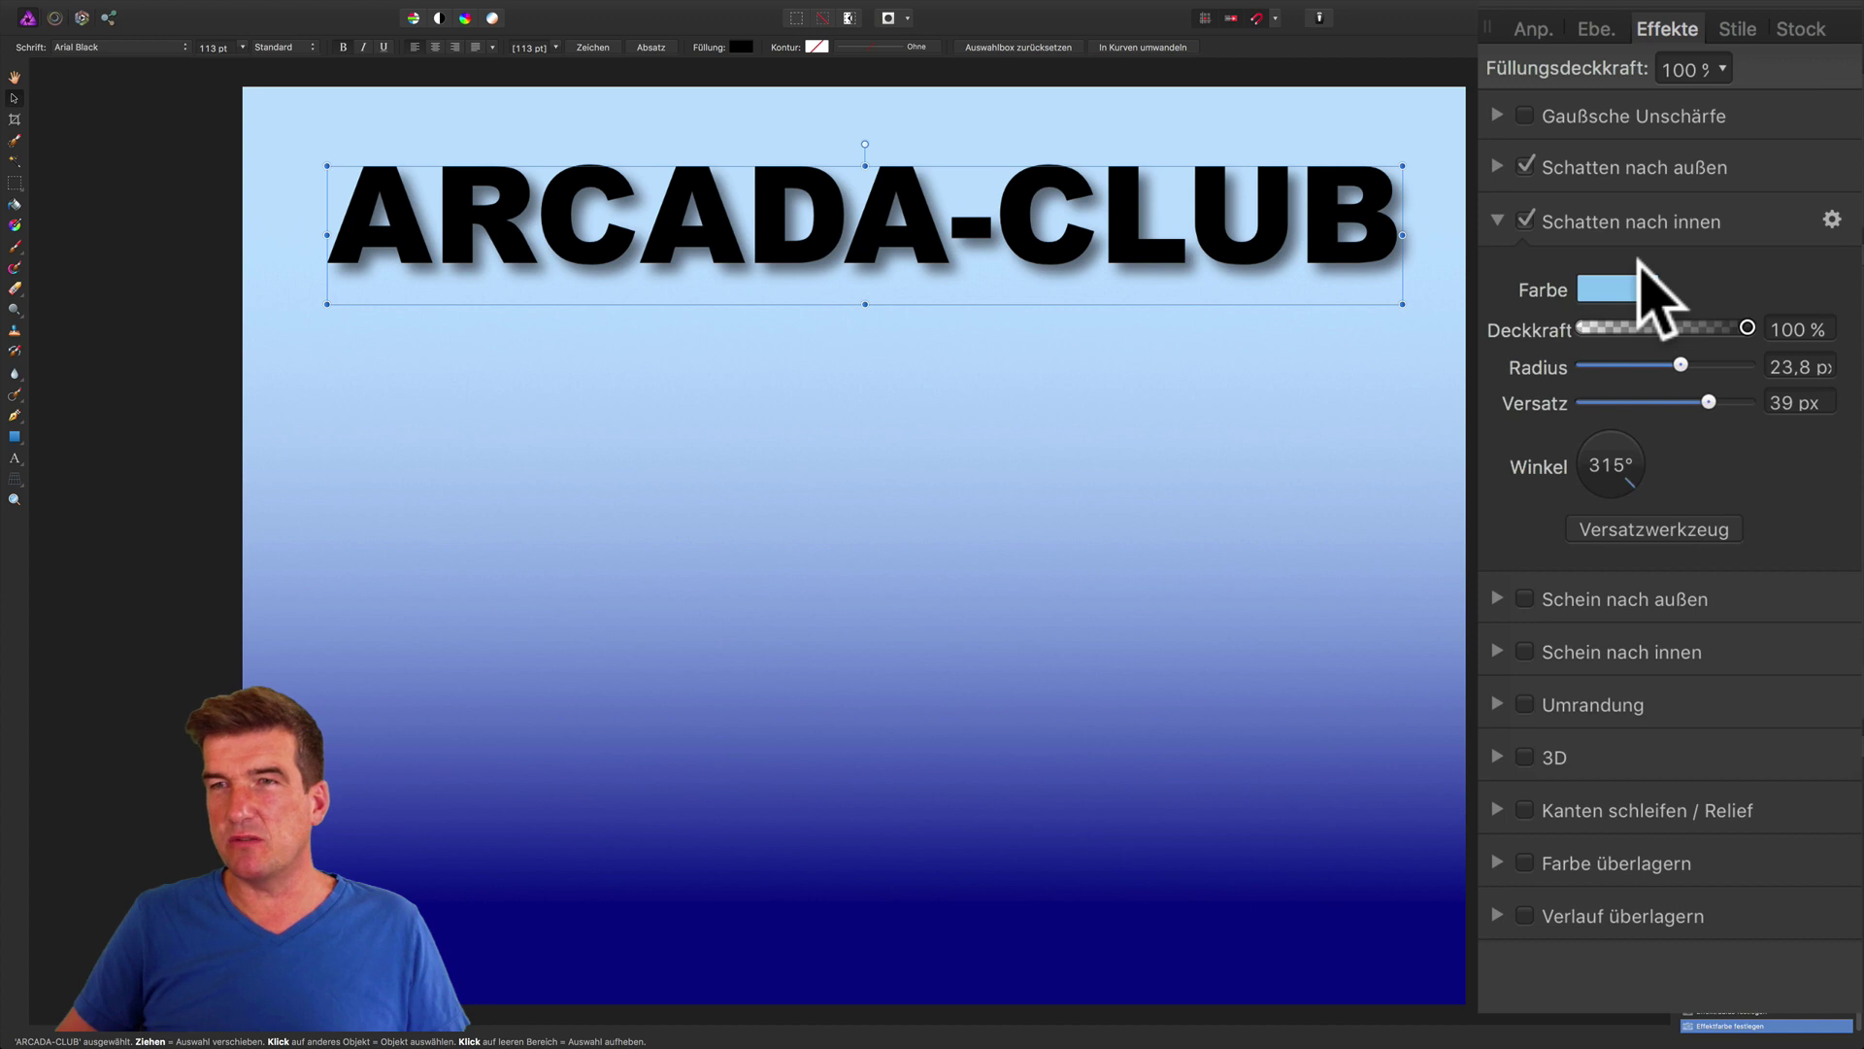
{"action": "left_click", "coordinate": [1524, 219]}
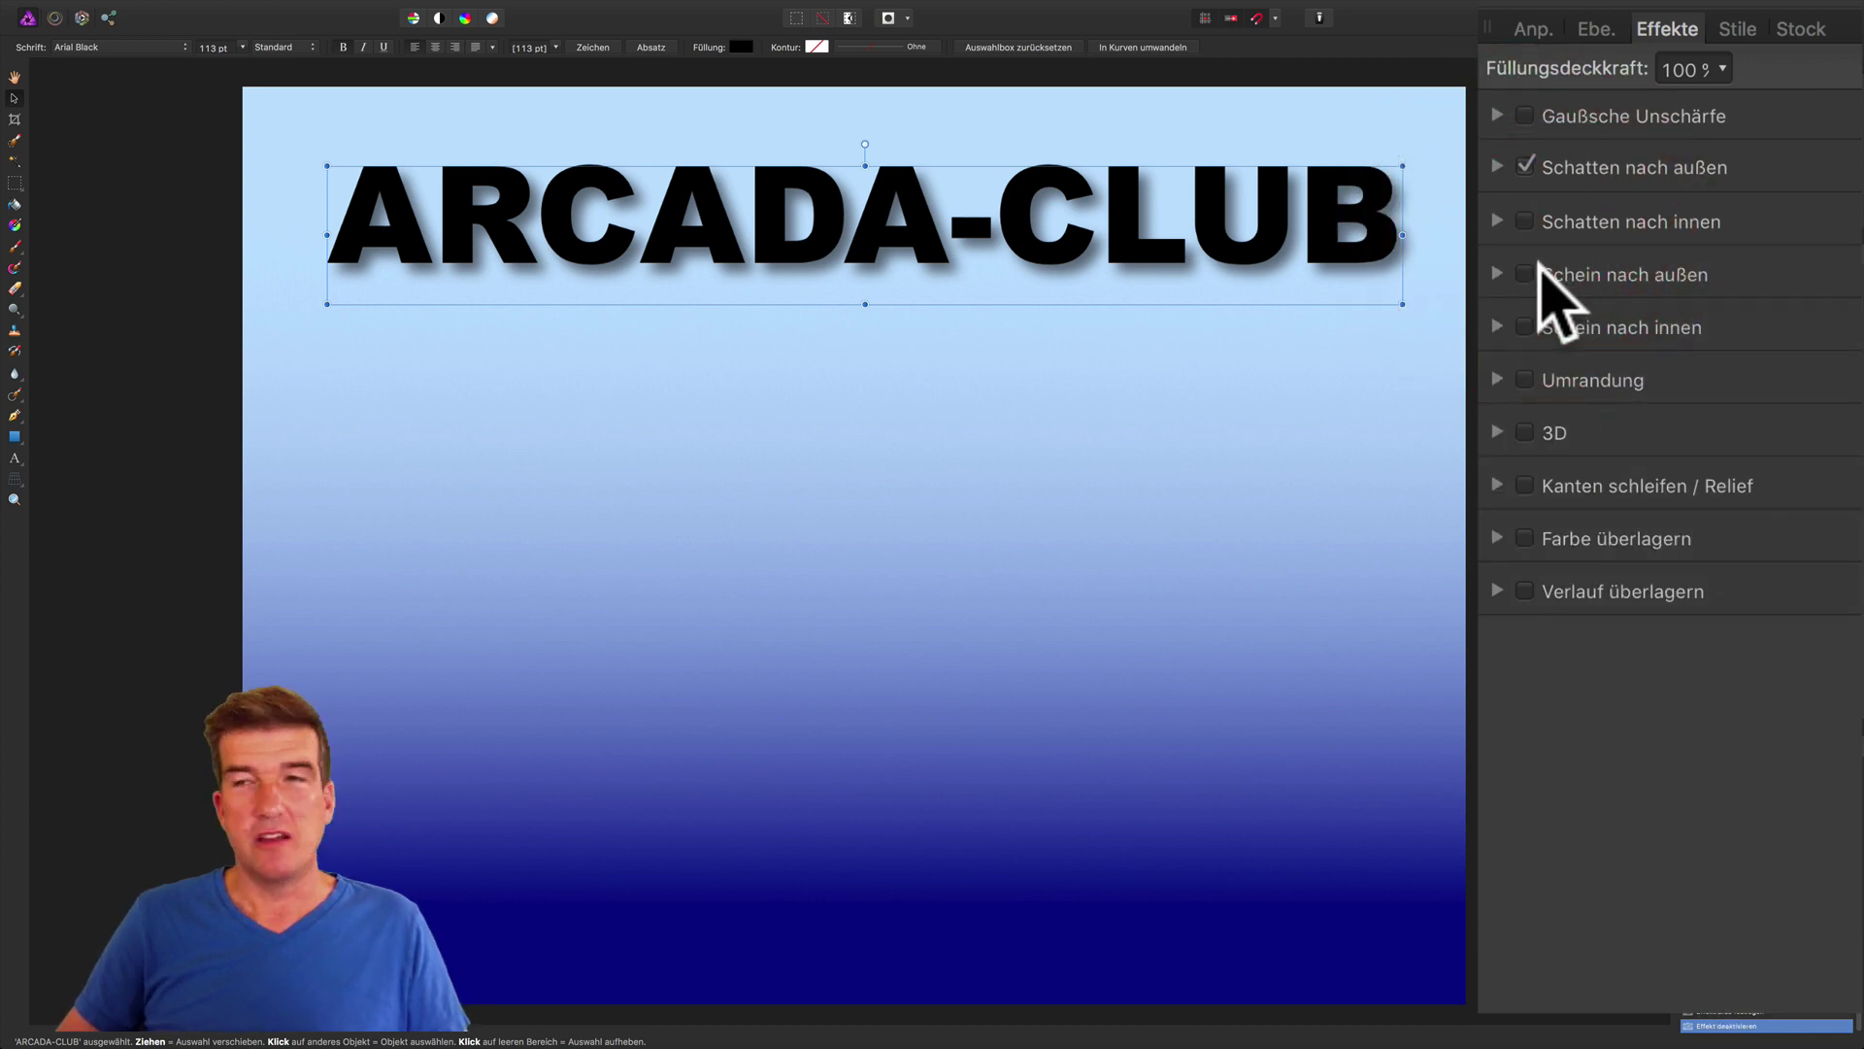
Enable the 3D effect on the heading and set its radius to about 7.5 px.
{"action": "left_click", "coordinate": [1526, 433]}
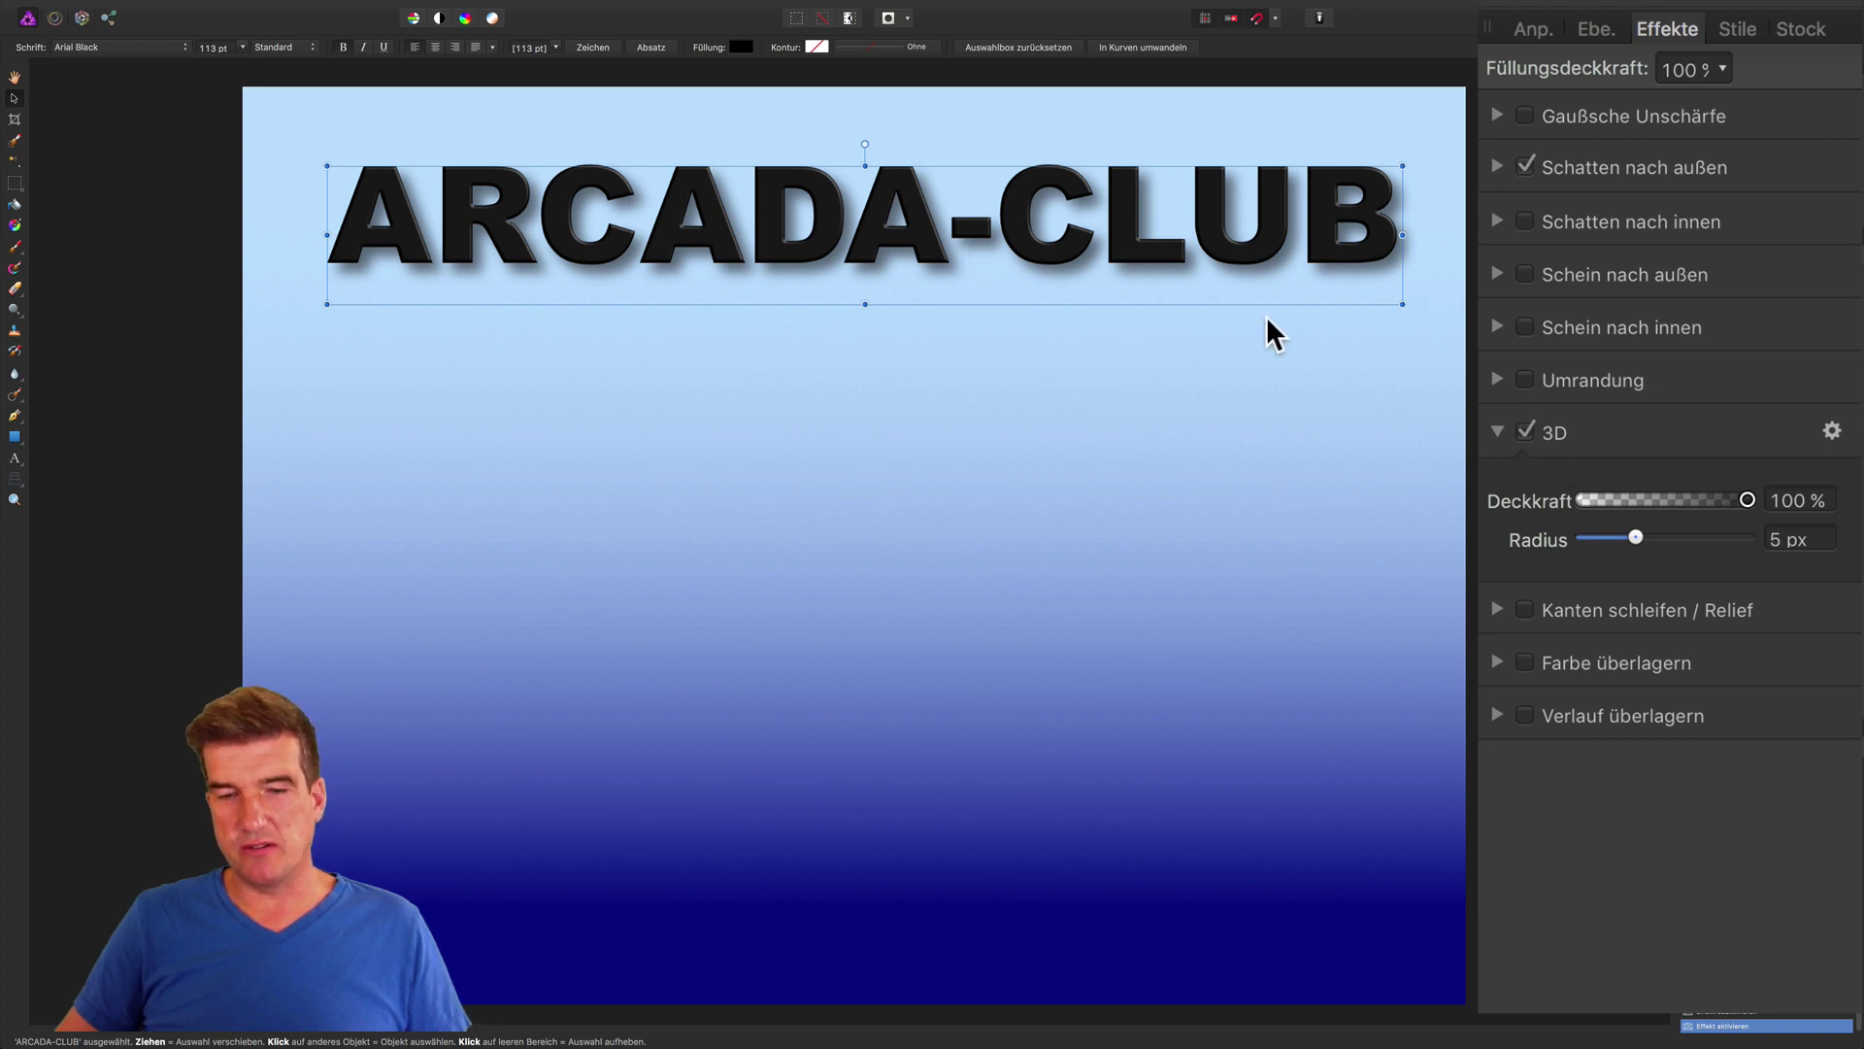
{"action": "key", "text": "super+plus"}
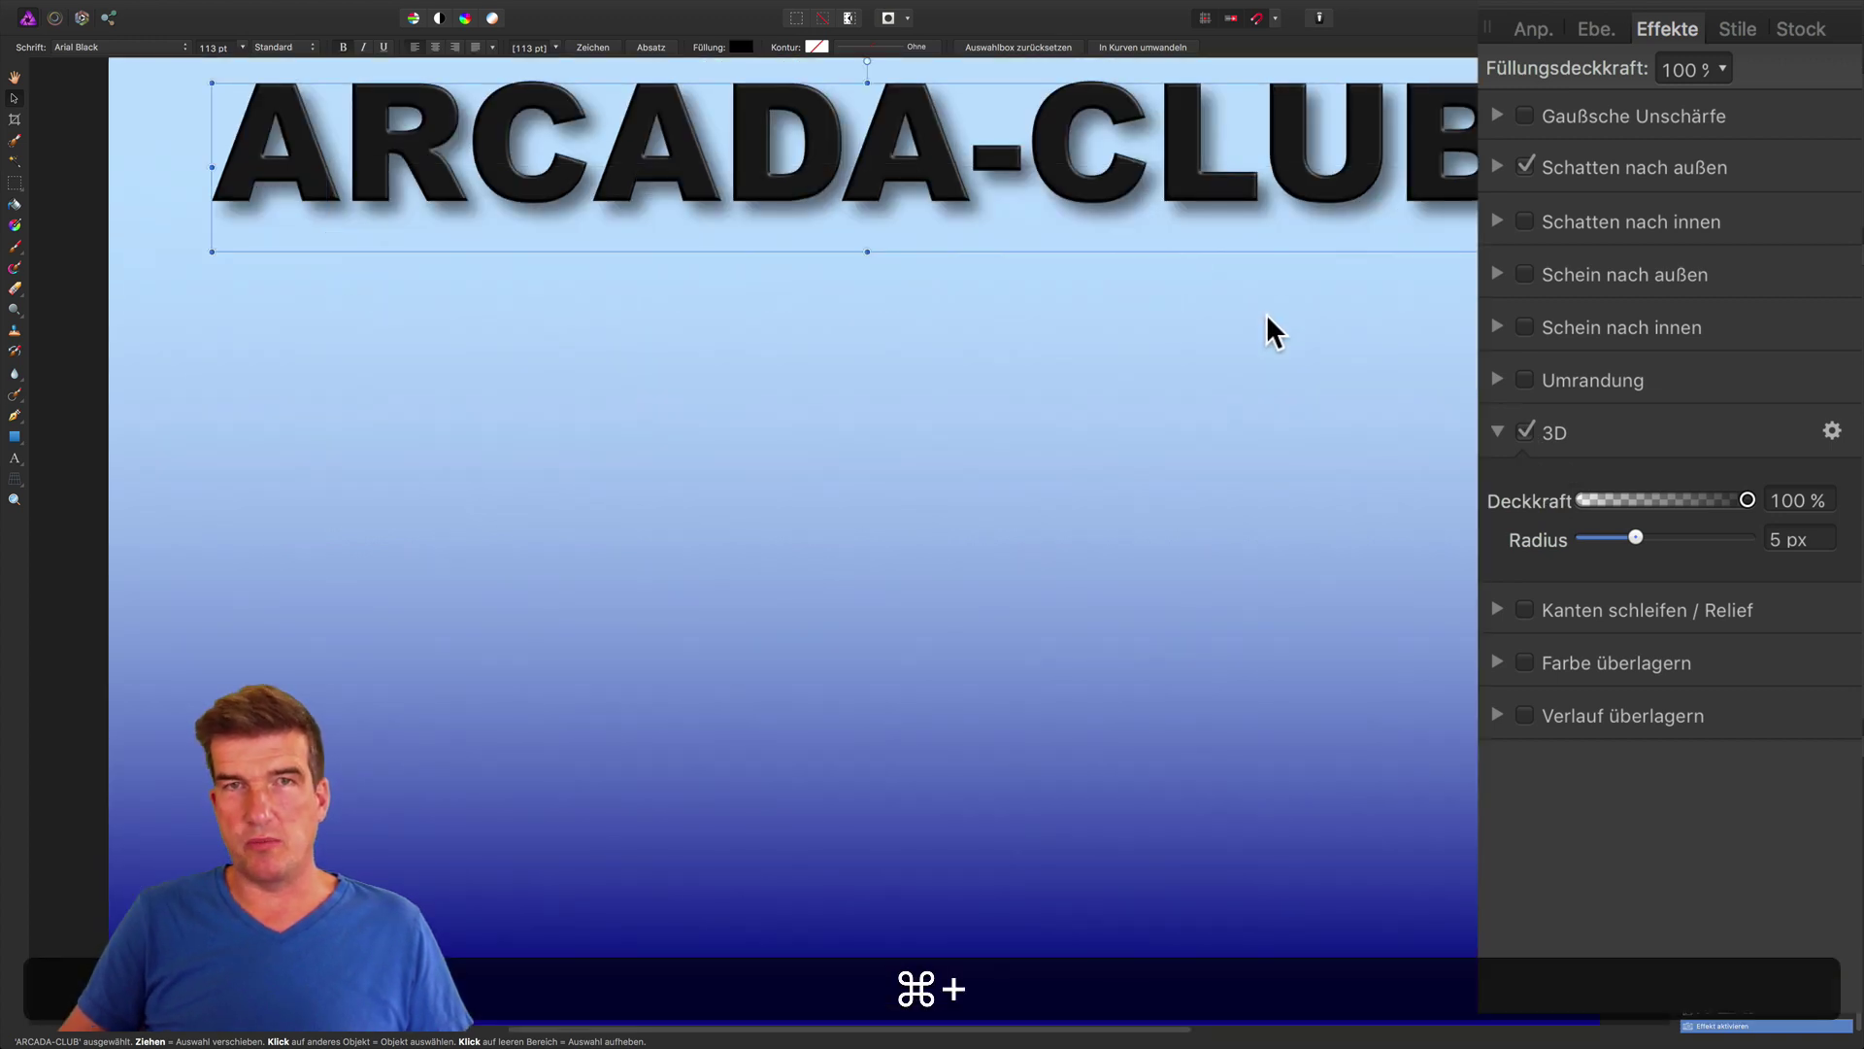
{"action": "key", "text": "super+plus"}
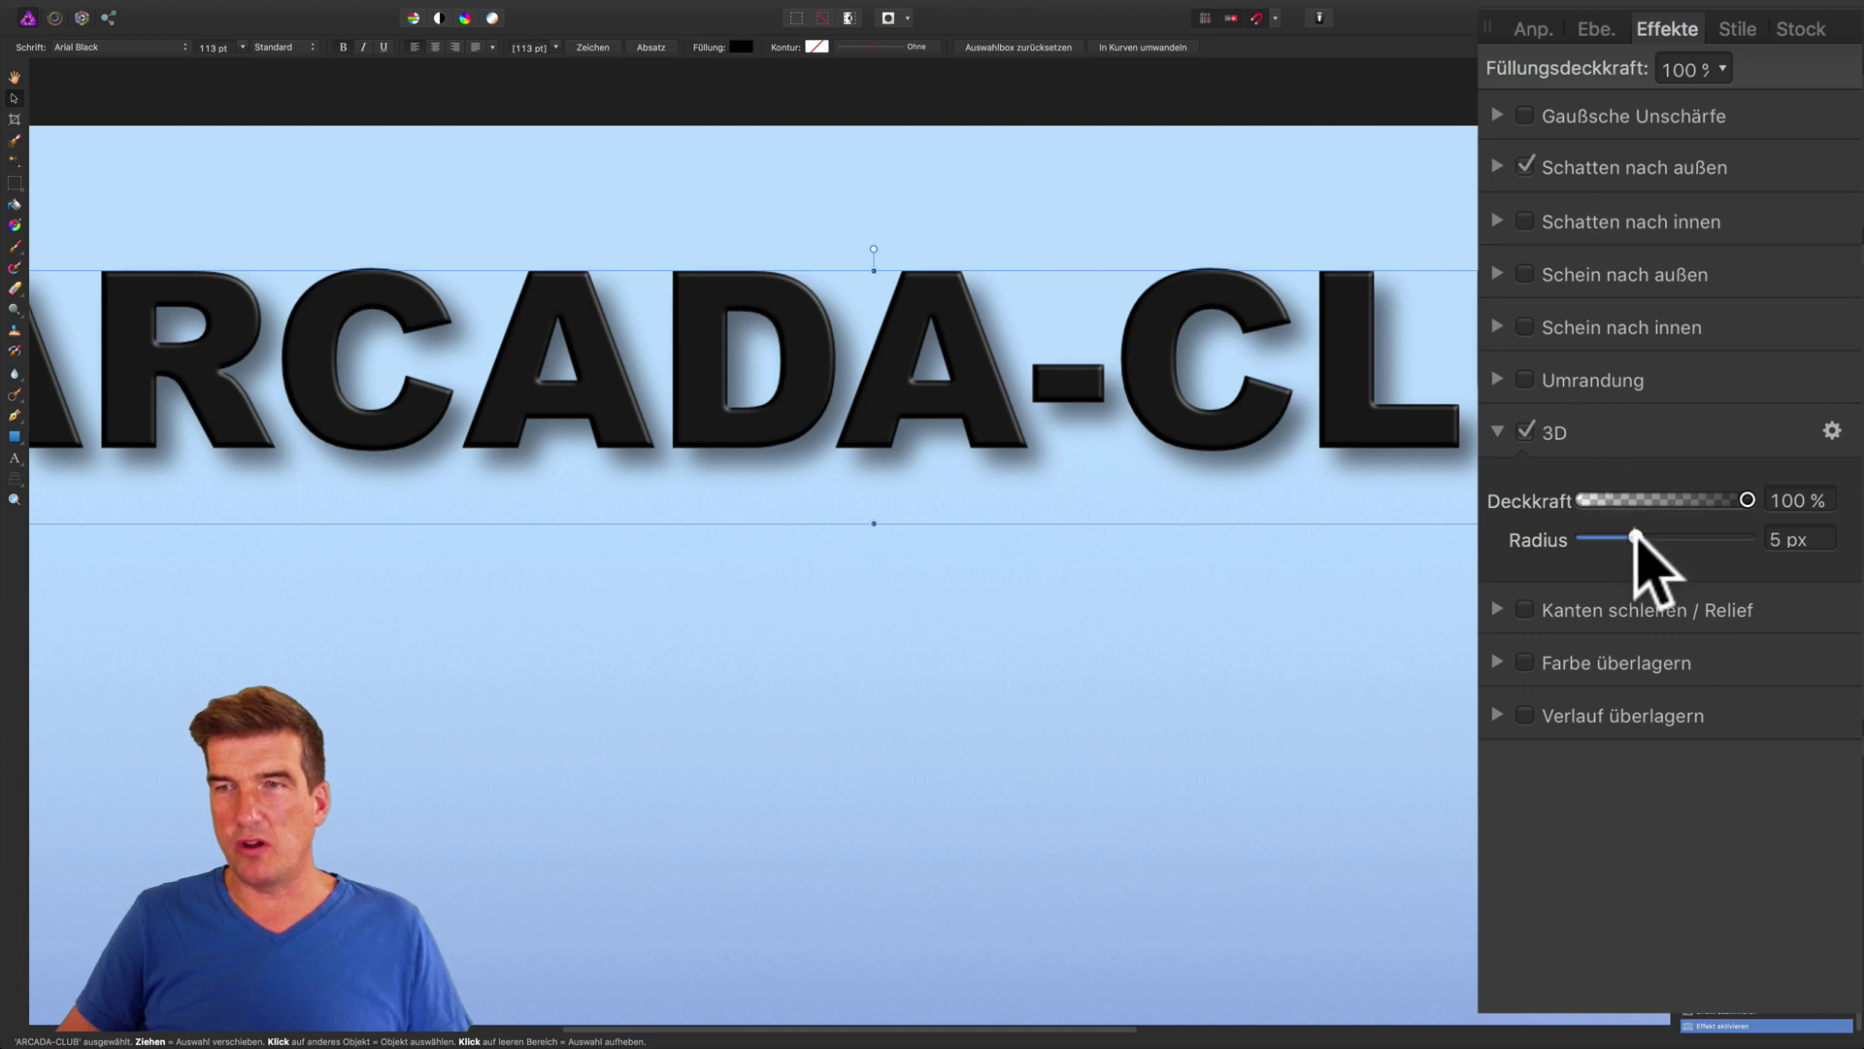
{"action": "left_click_drag", "start_coordinate": [1638, 540], "coordinate": [1655, 540]}
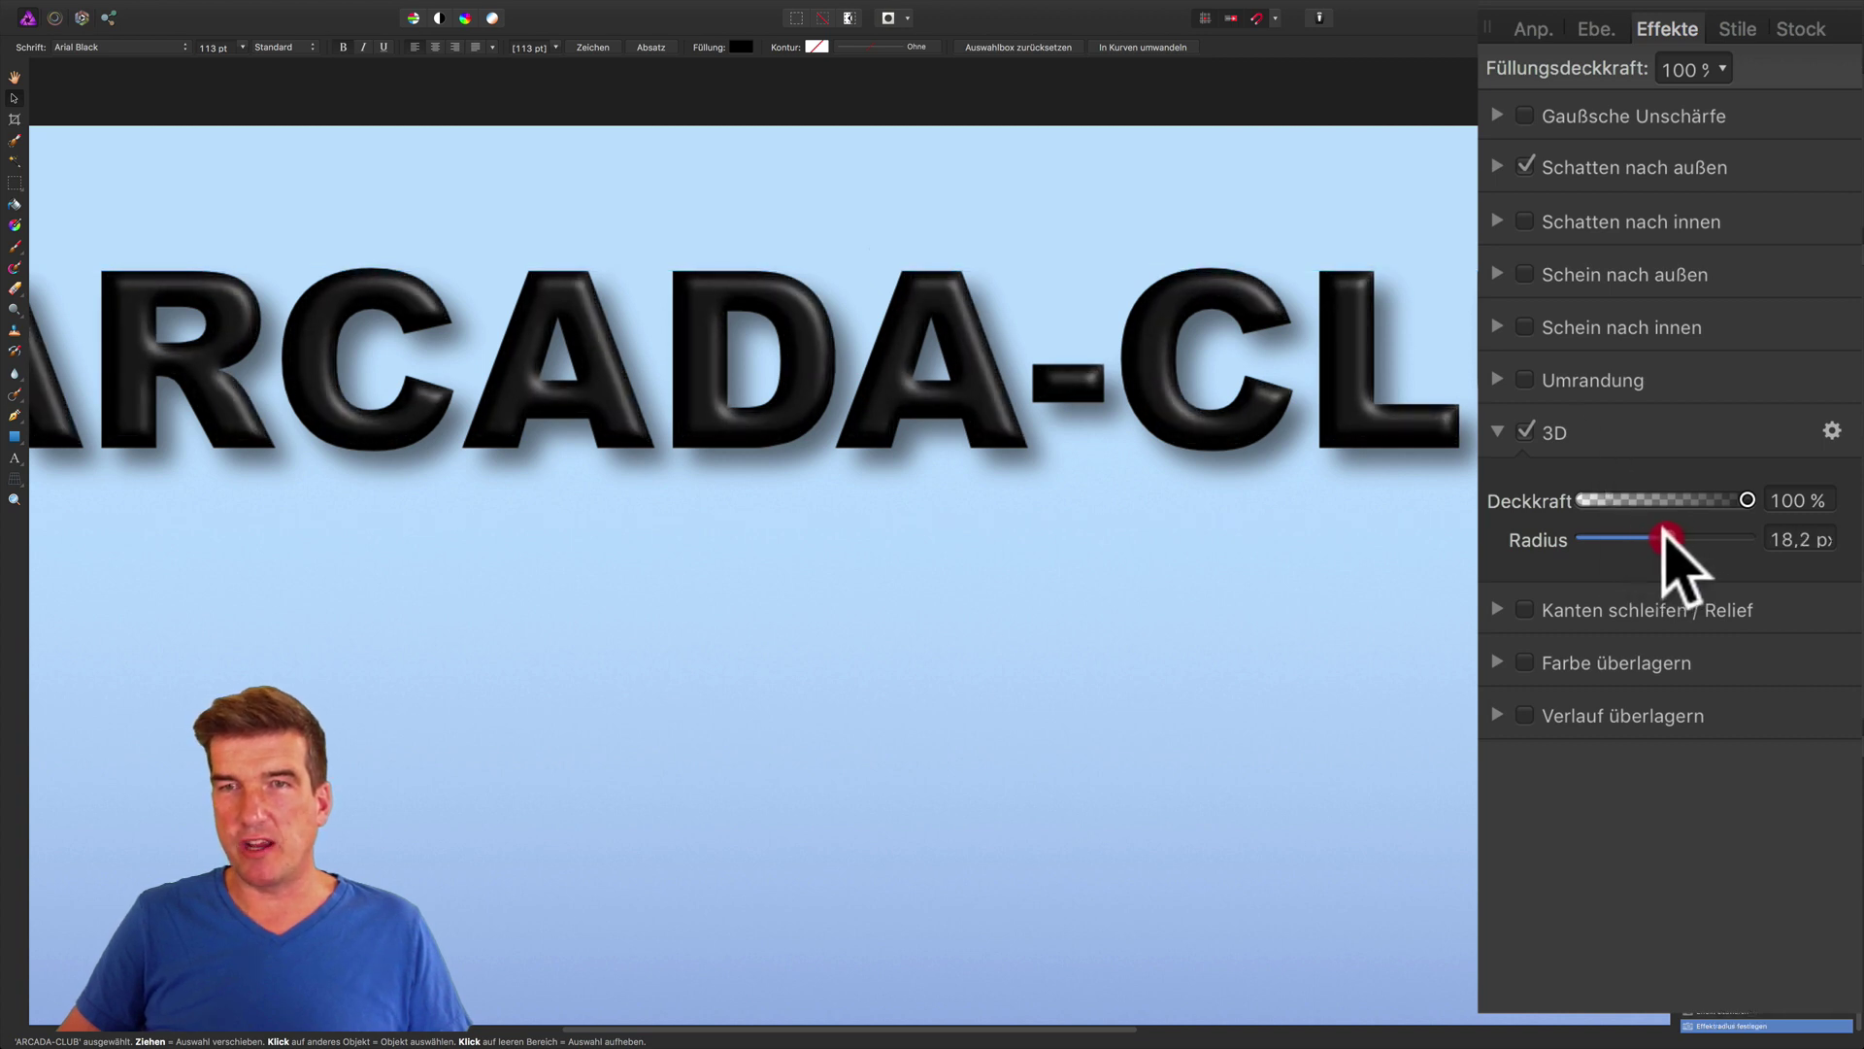
{"action": "left_click_drag", "start_coordinate": [1655, 540], "coordinate": [1649, 540]}
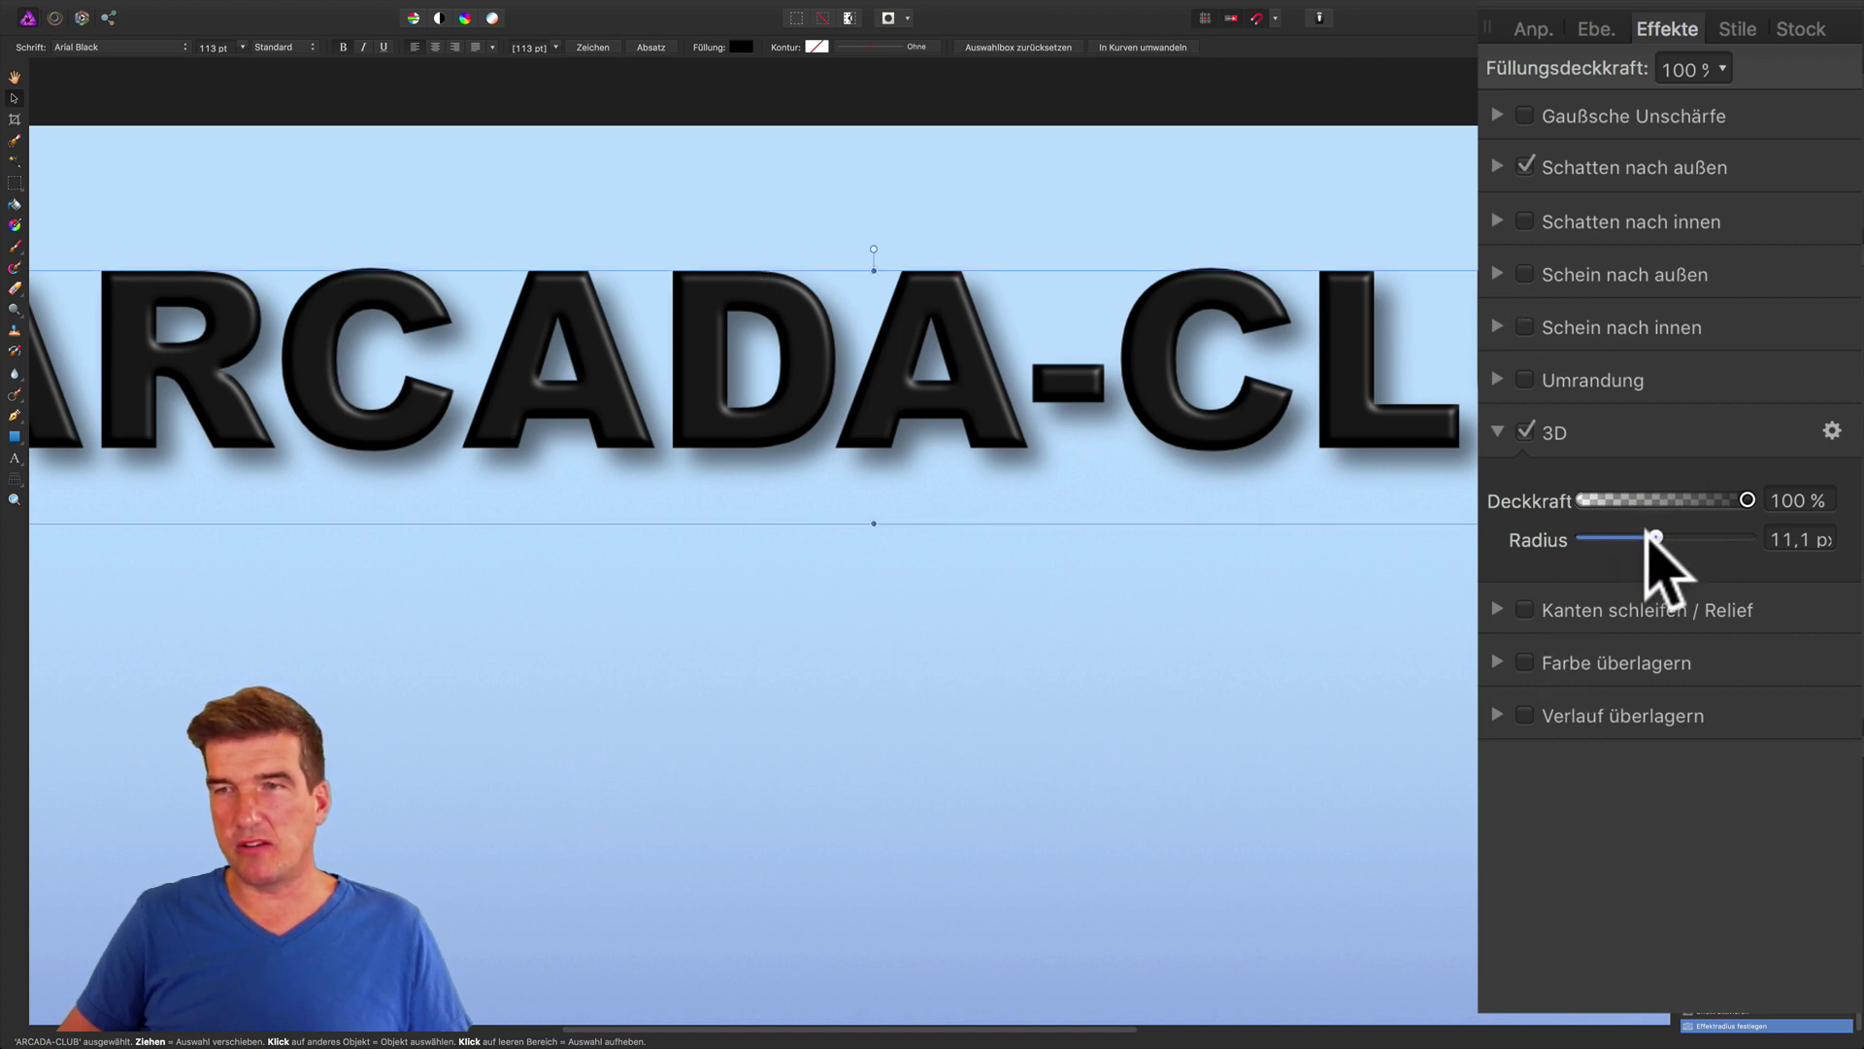
{"action": "left_click_drag", "start_coordinate": [1655, 540], "coordinate": [1645, 540]}
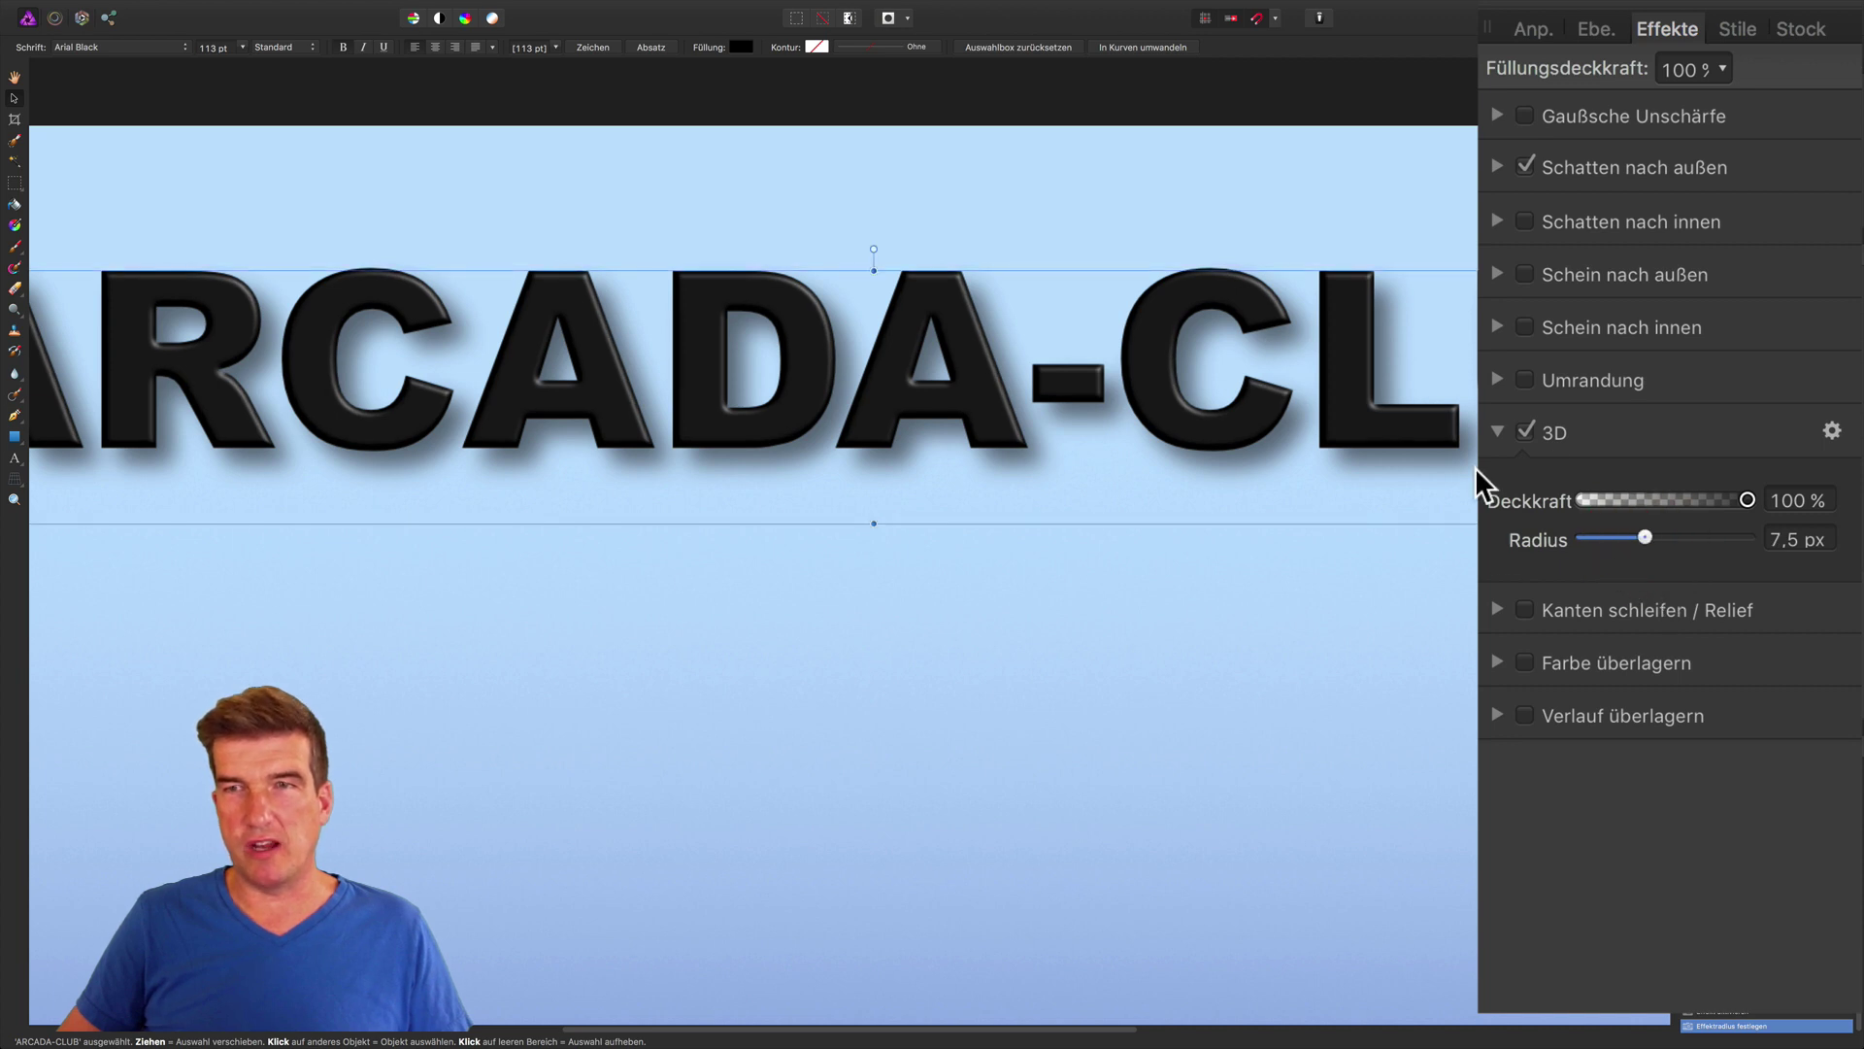
{"action": "left_click", "coordinate": [1522, 275]}
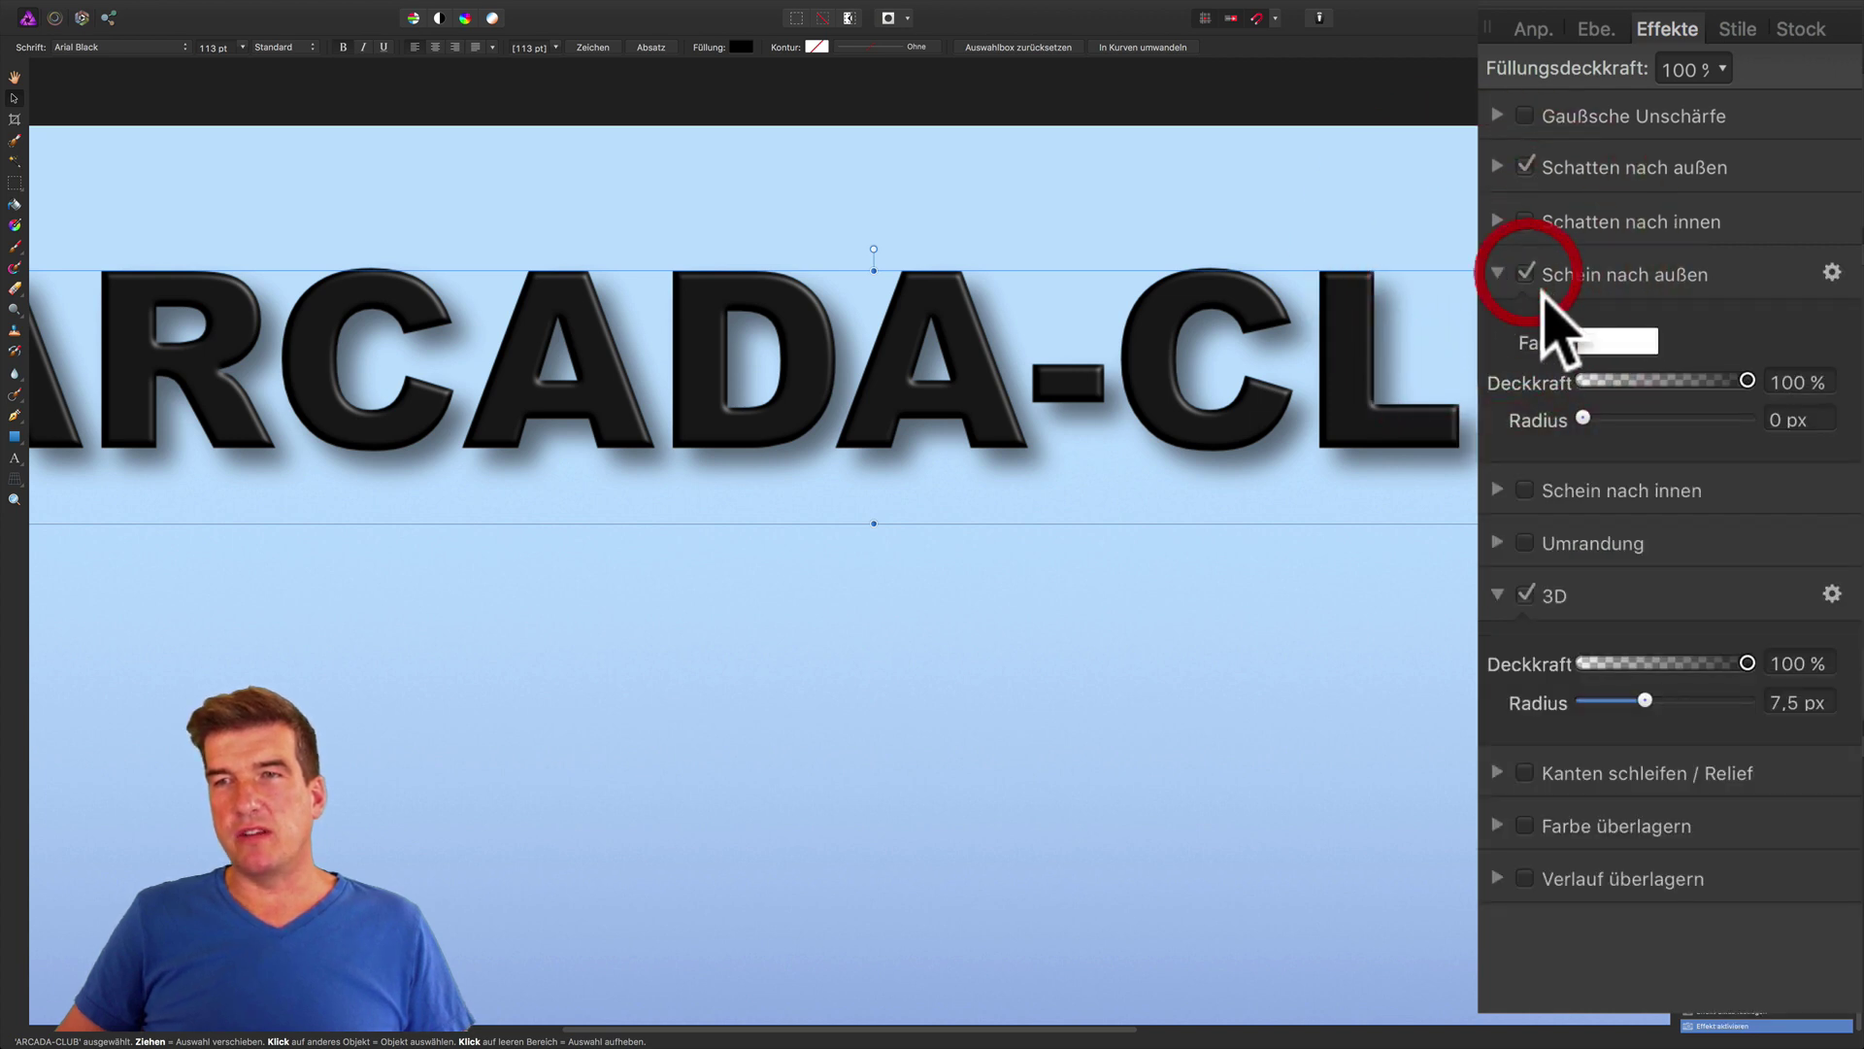
{"action": "left_click", "coordinate": [1585, 418]}
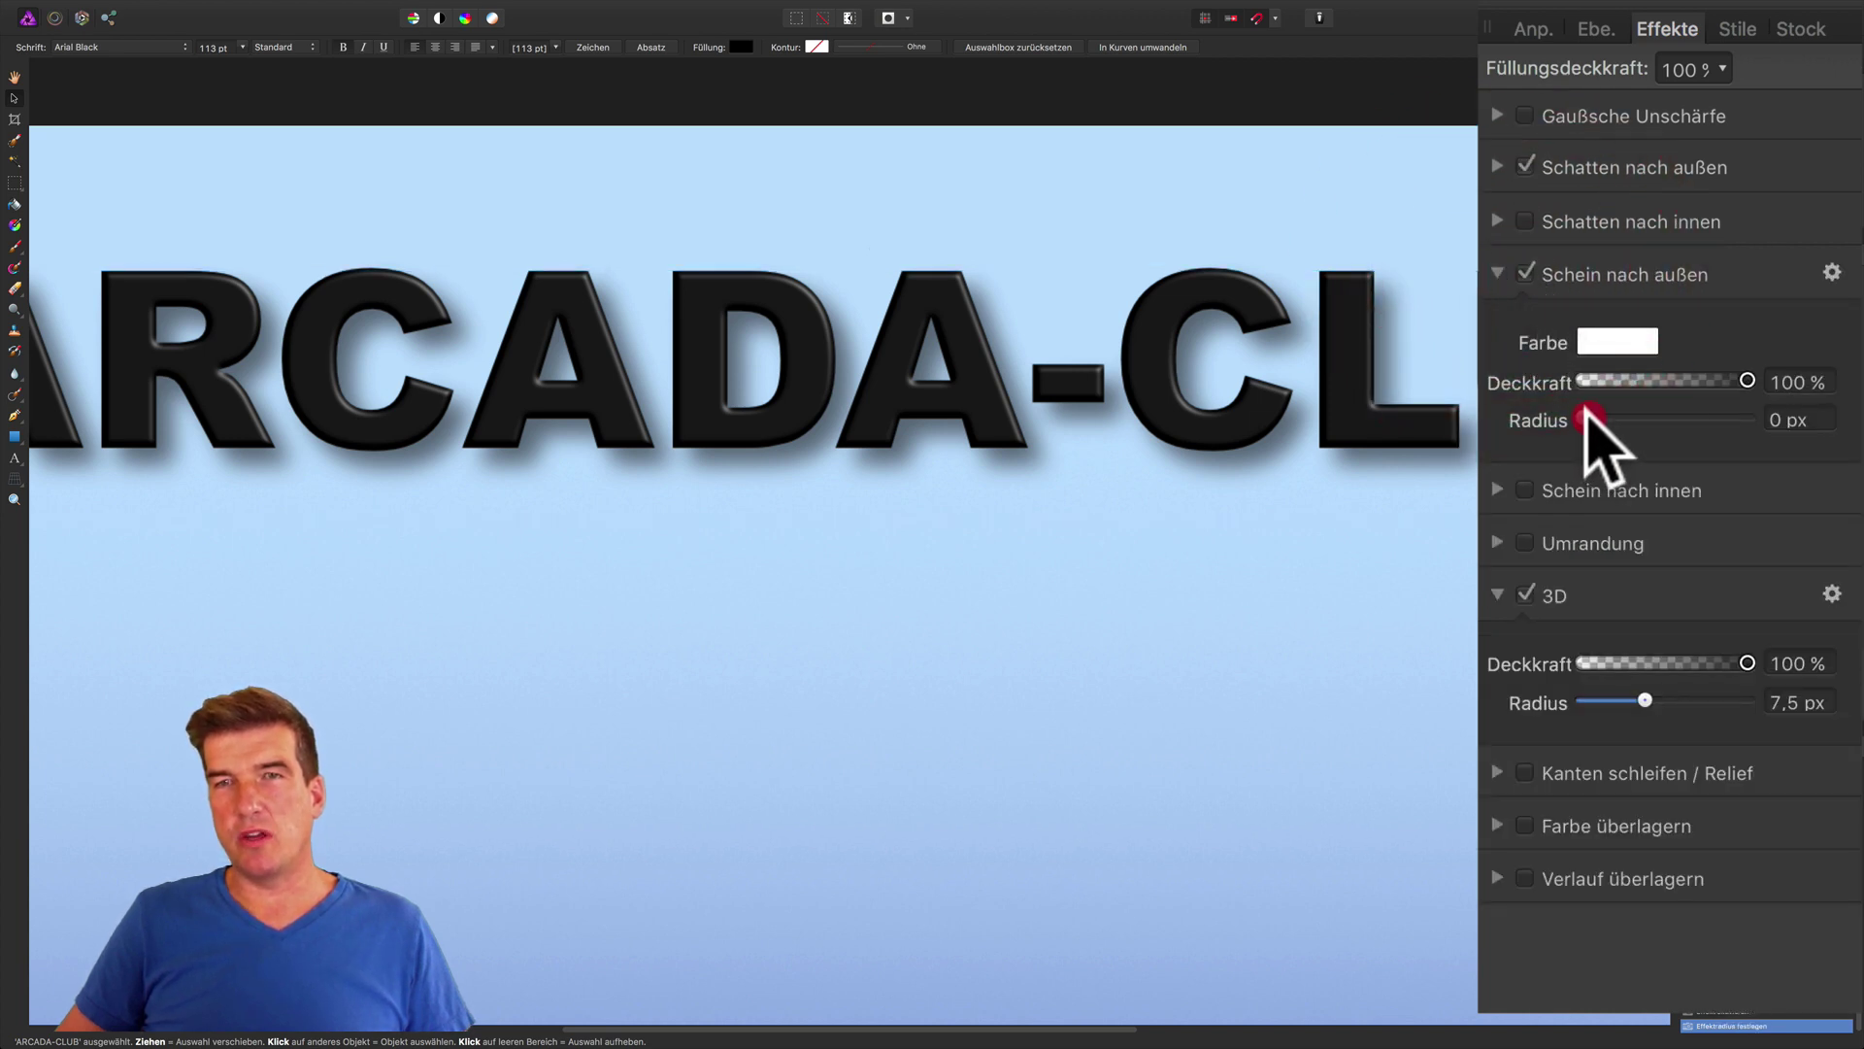
{"action": "left_click_drag", "start_coordinate": [1585, 417], "coordinate": [1671, 418]}
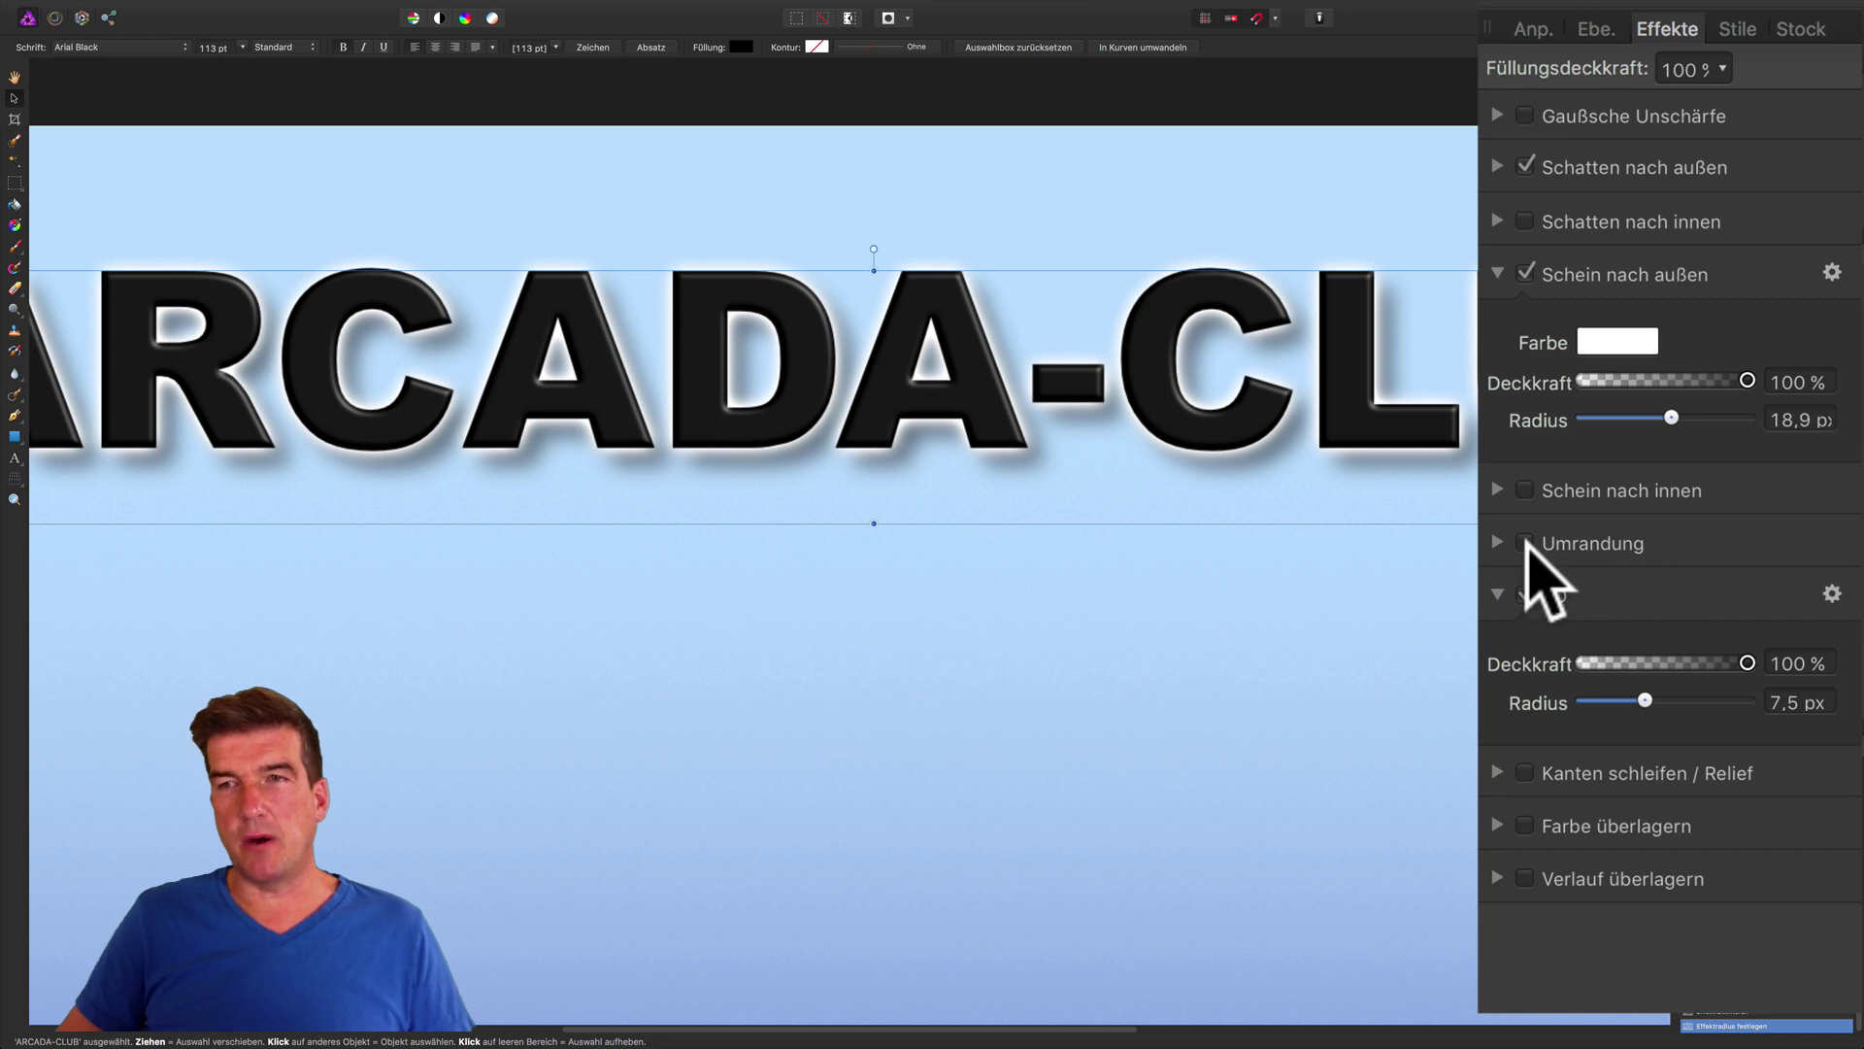
{"action": "left_click", "coordinate": [1526, 273]}
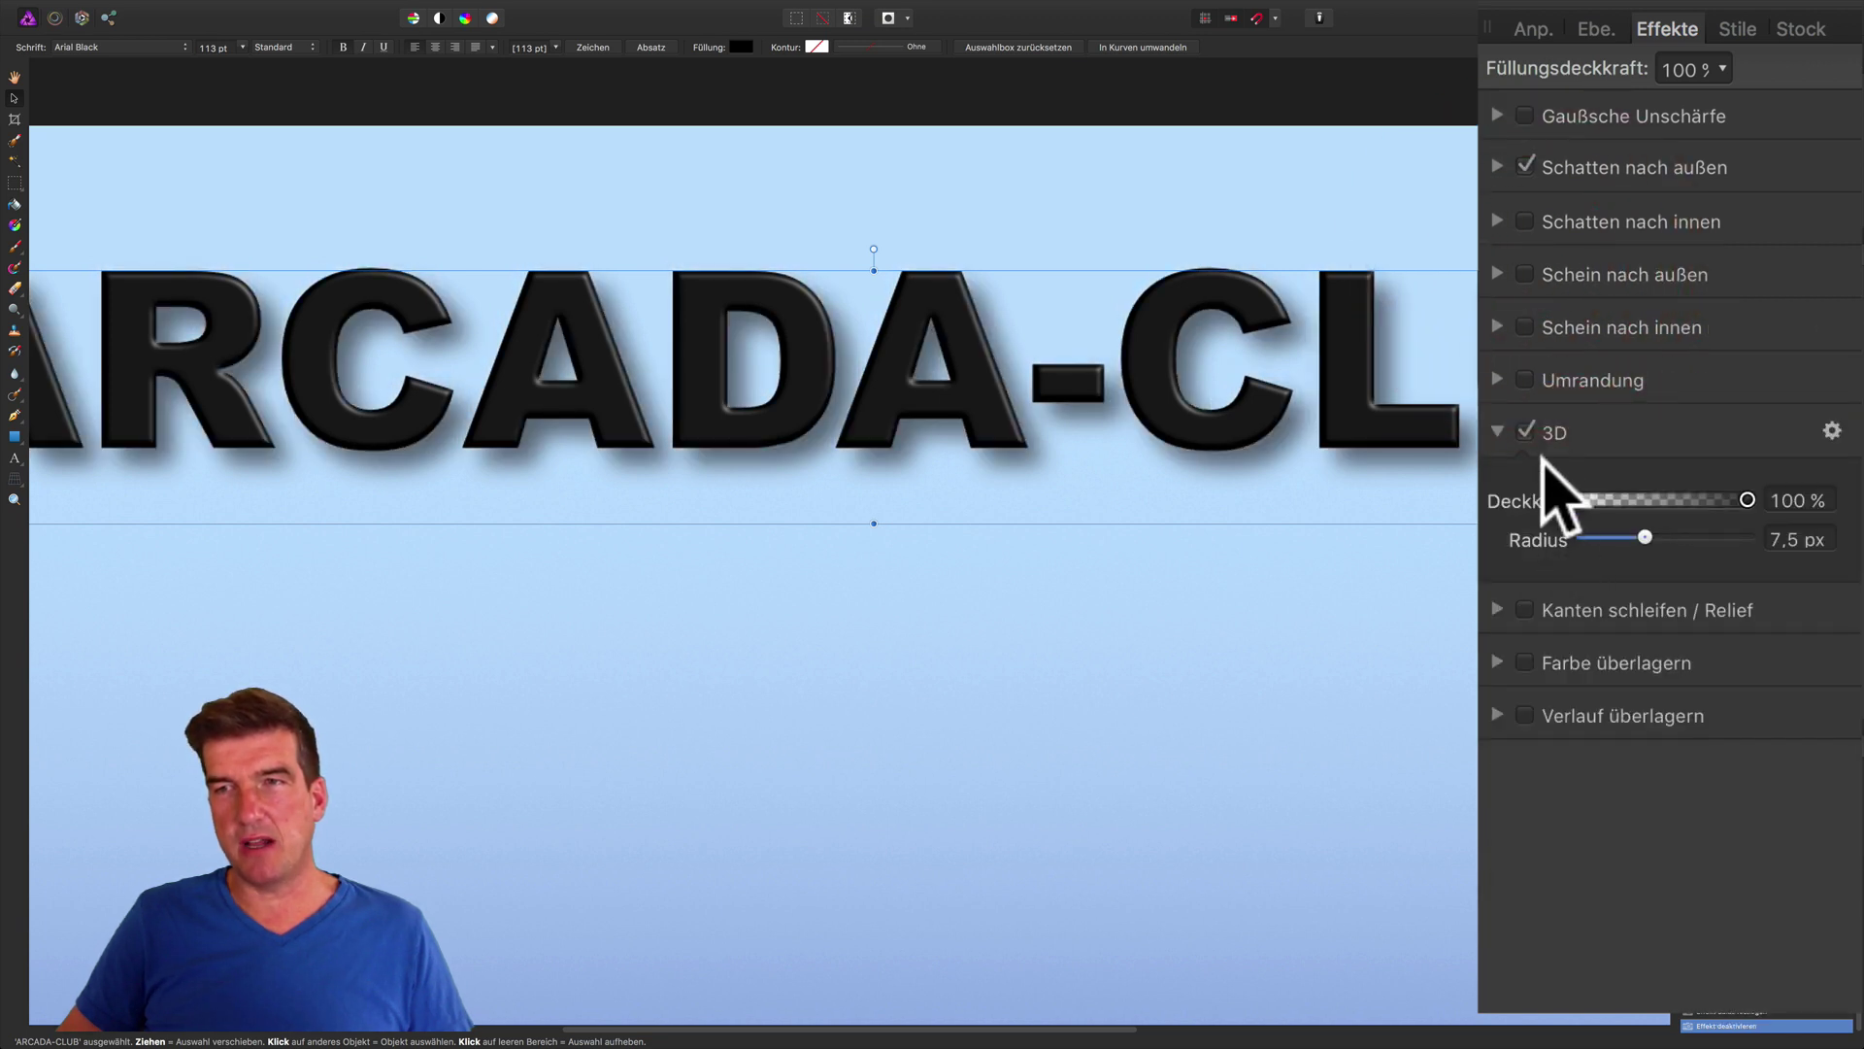
Enable Umrandung with an 11.5 px radius and a pale cyan colour.
{"action": "left_click", "coordinate": [1524, 378]}
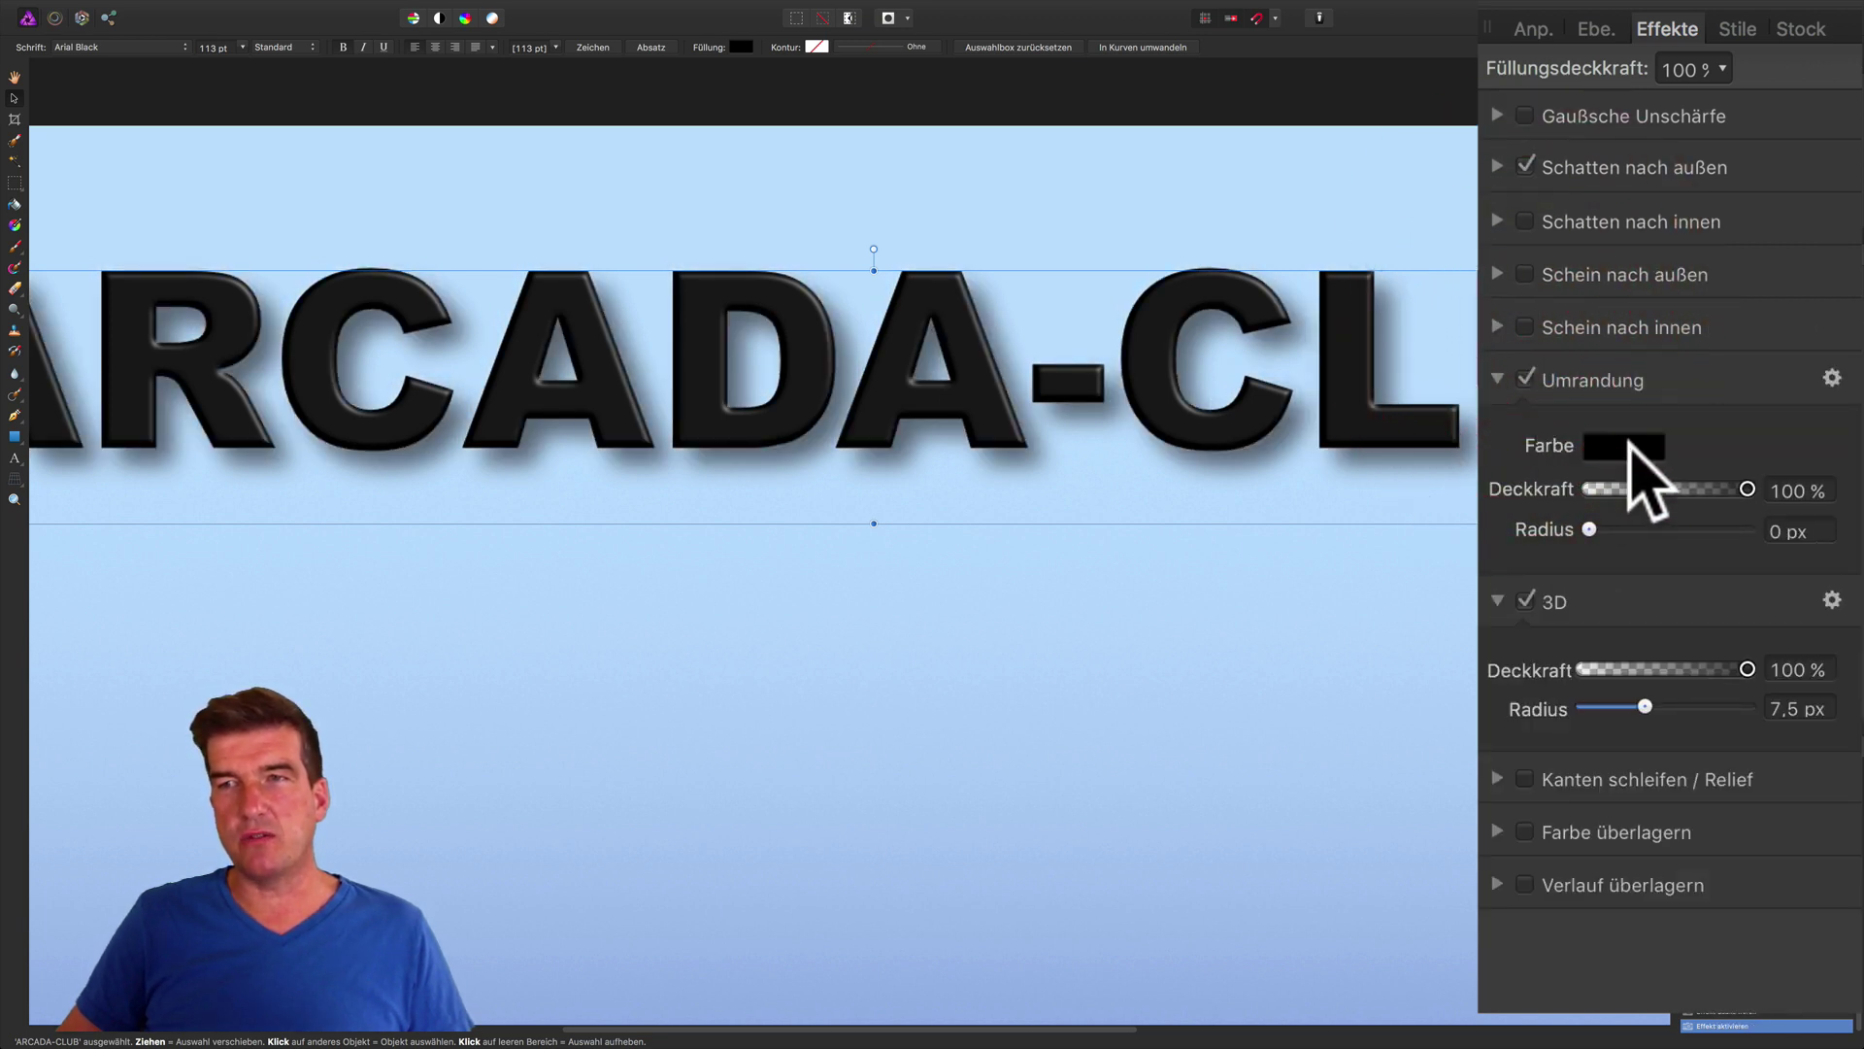
{"action": "left_click", "coordinate": [1632, 447]}
{"action": "mouse_move", "coordinate": [1569, 698]}
{"action": "left_mouse_down"}
{"action": "mouse_move", "coordinate": [1577, 645]}
{"action": "mouse_move", "coordinate": [1577, 664]}
{"action": "left_mouse_up"}
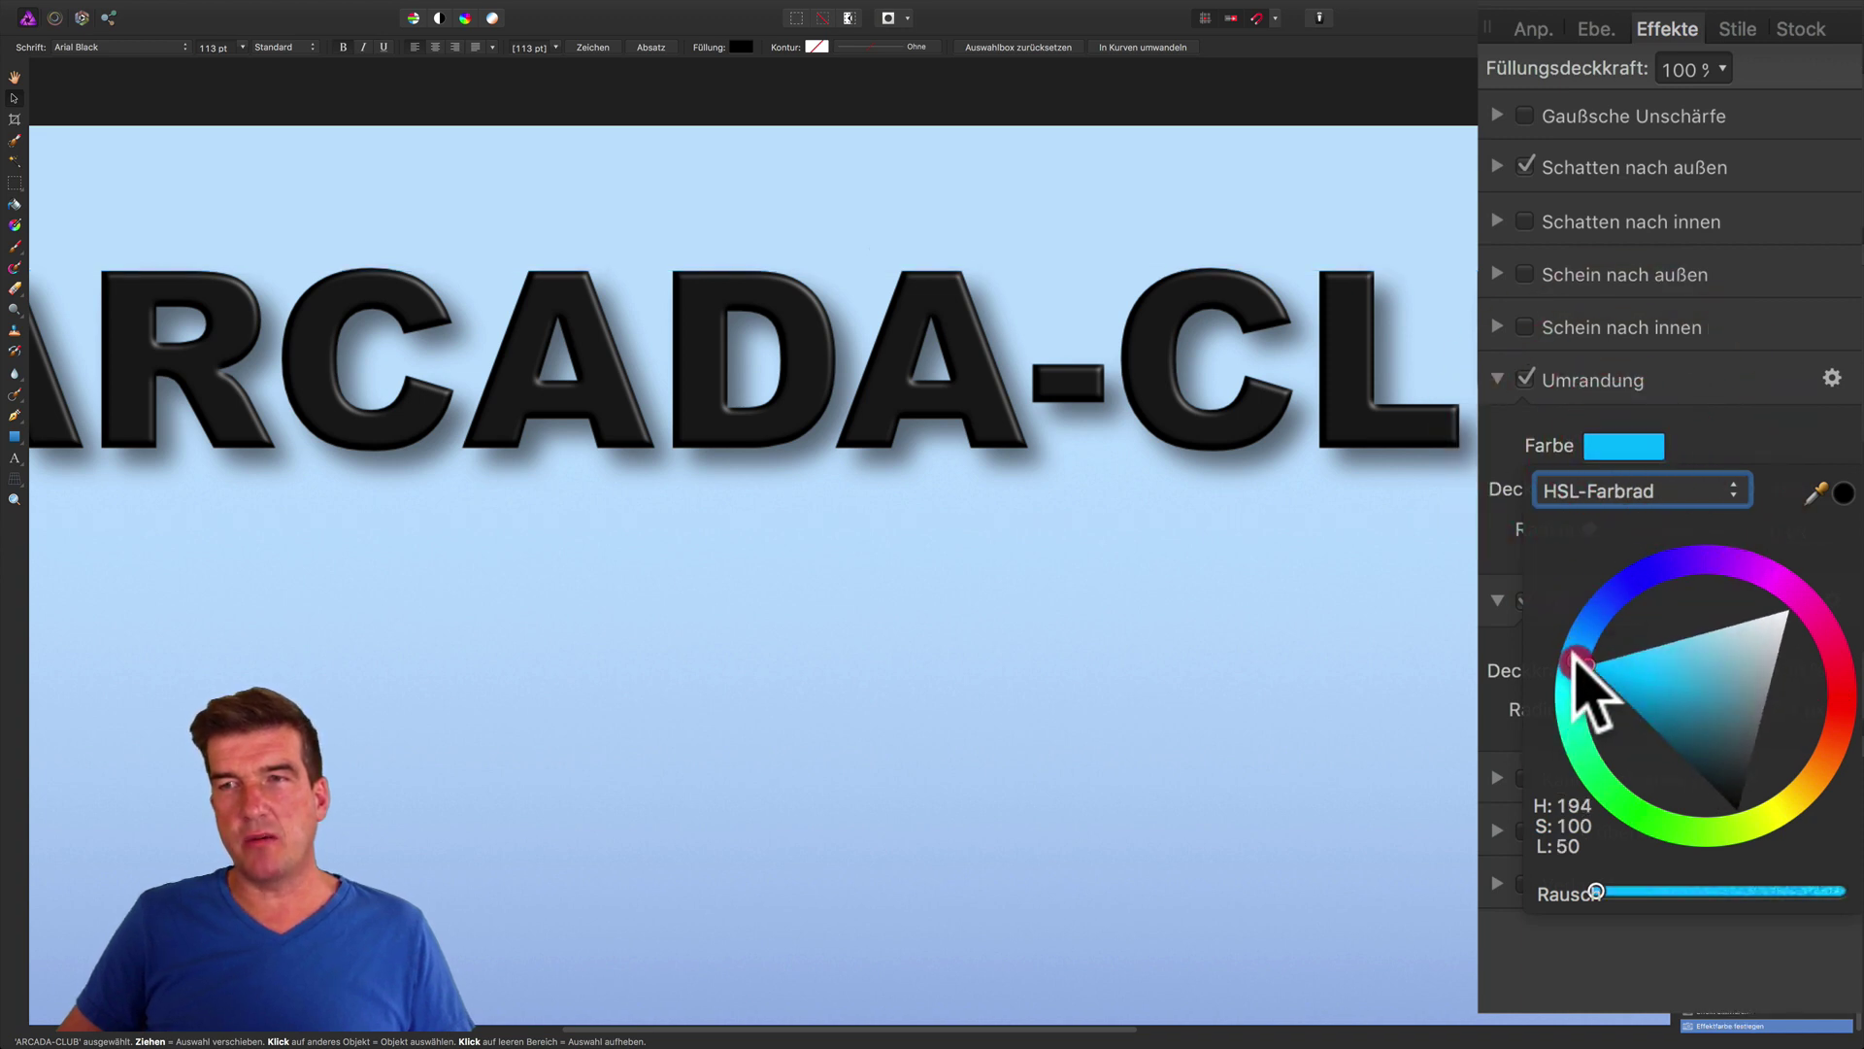
{"action": "left_click", "coordinate": [1521, 465]}
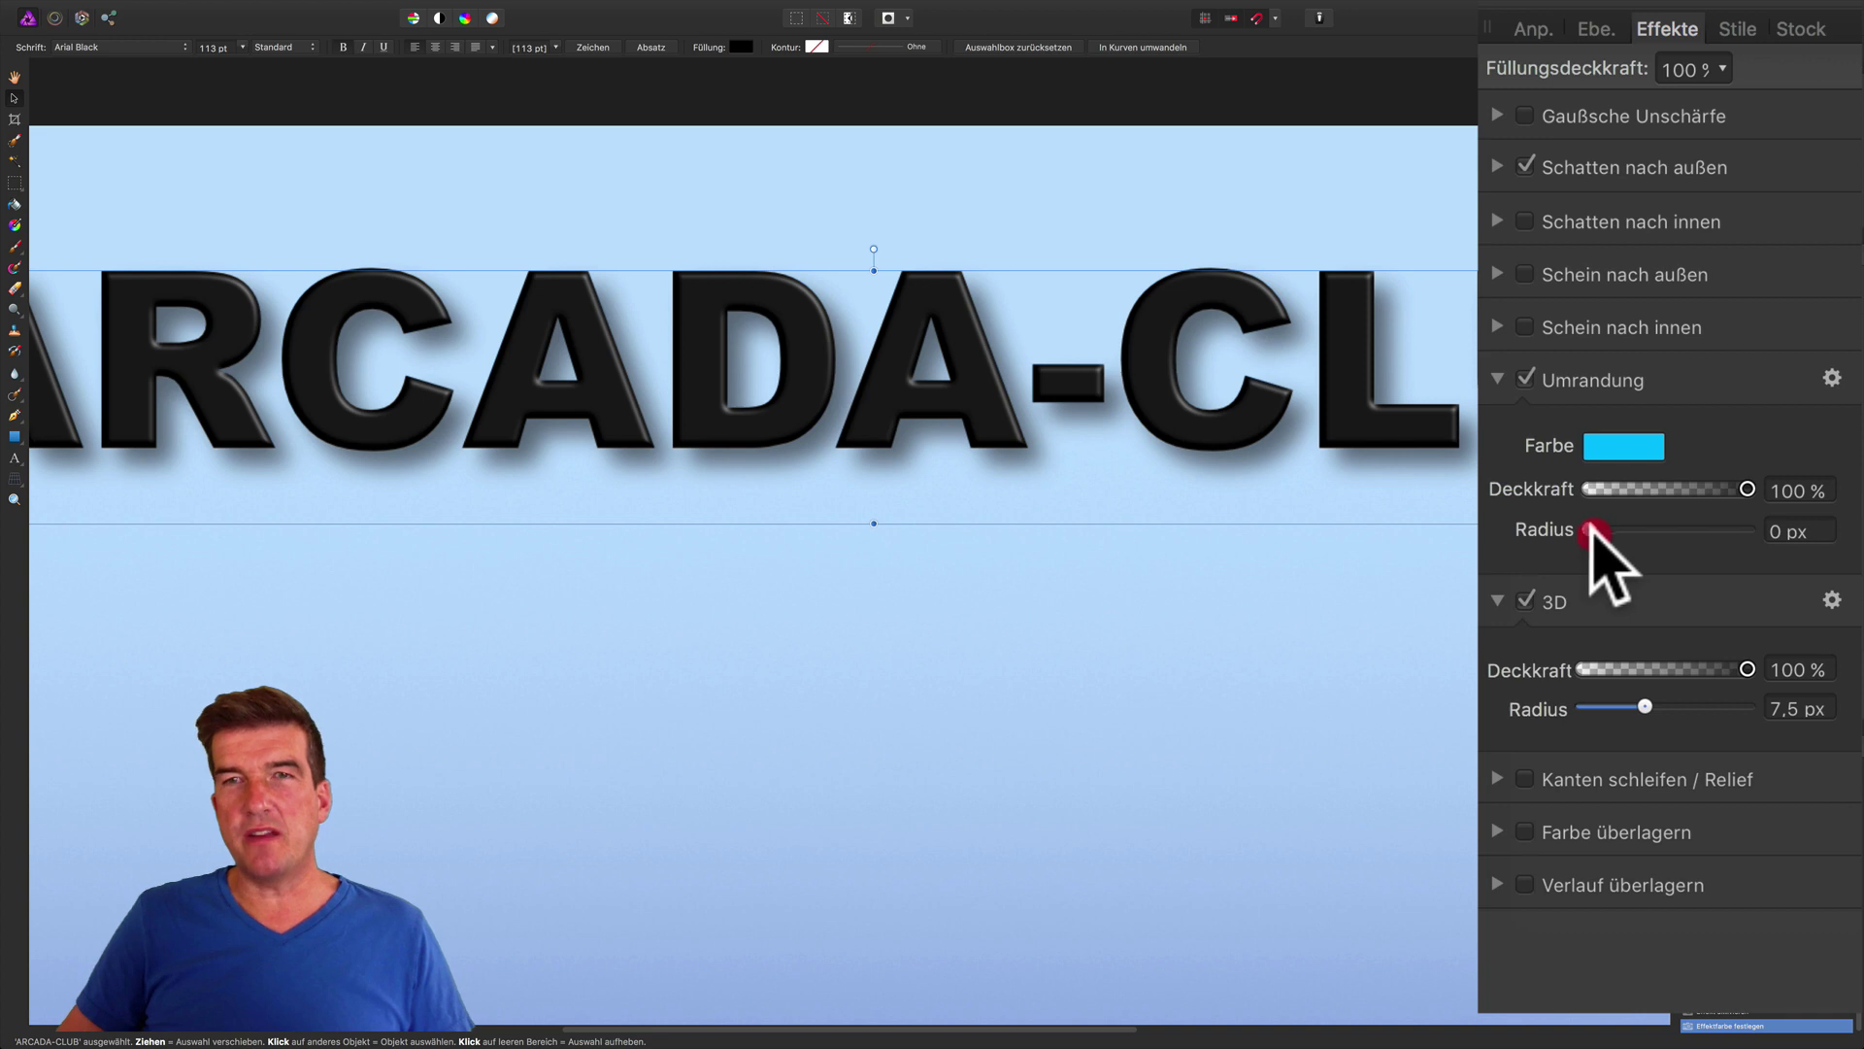
{"action": "left_click_drag", "start_coordinate": [1593, 532], "coordinate": [1662, 527]}
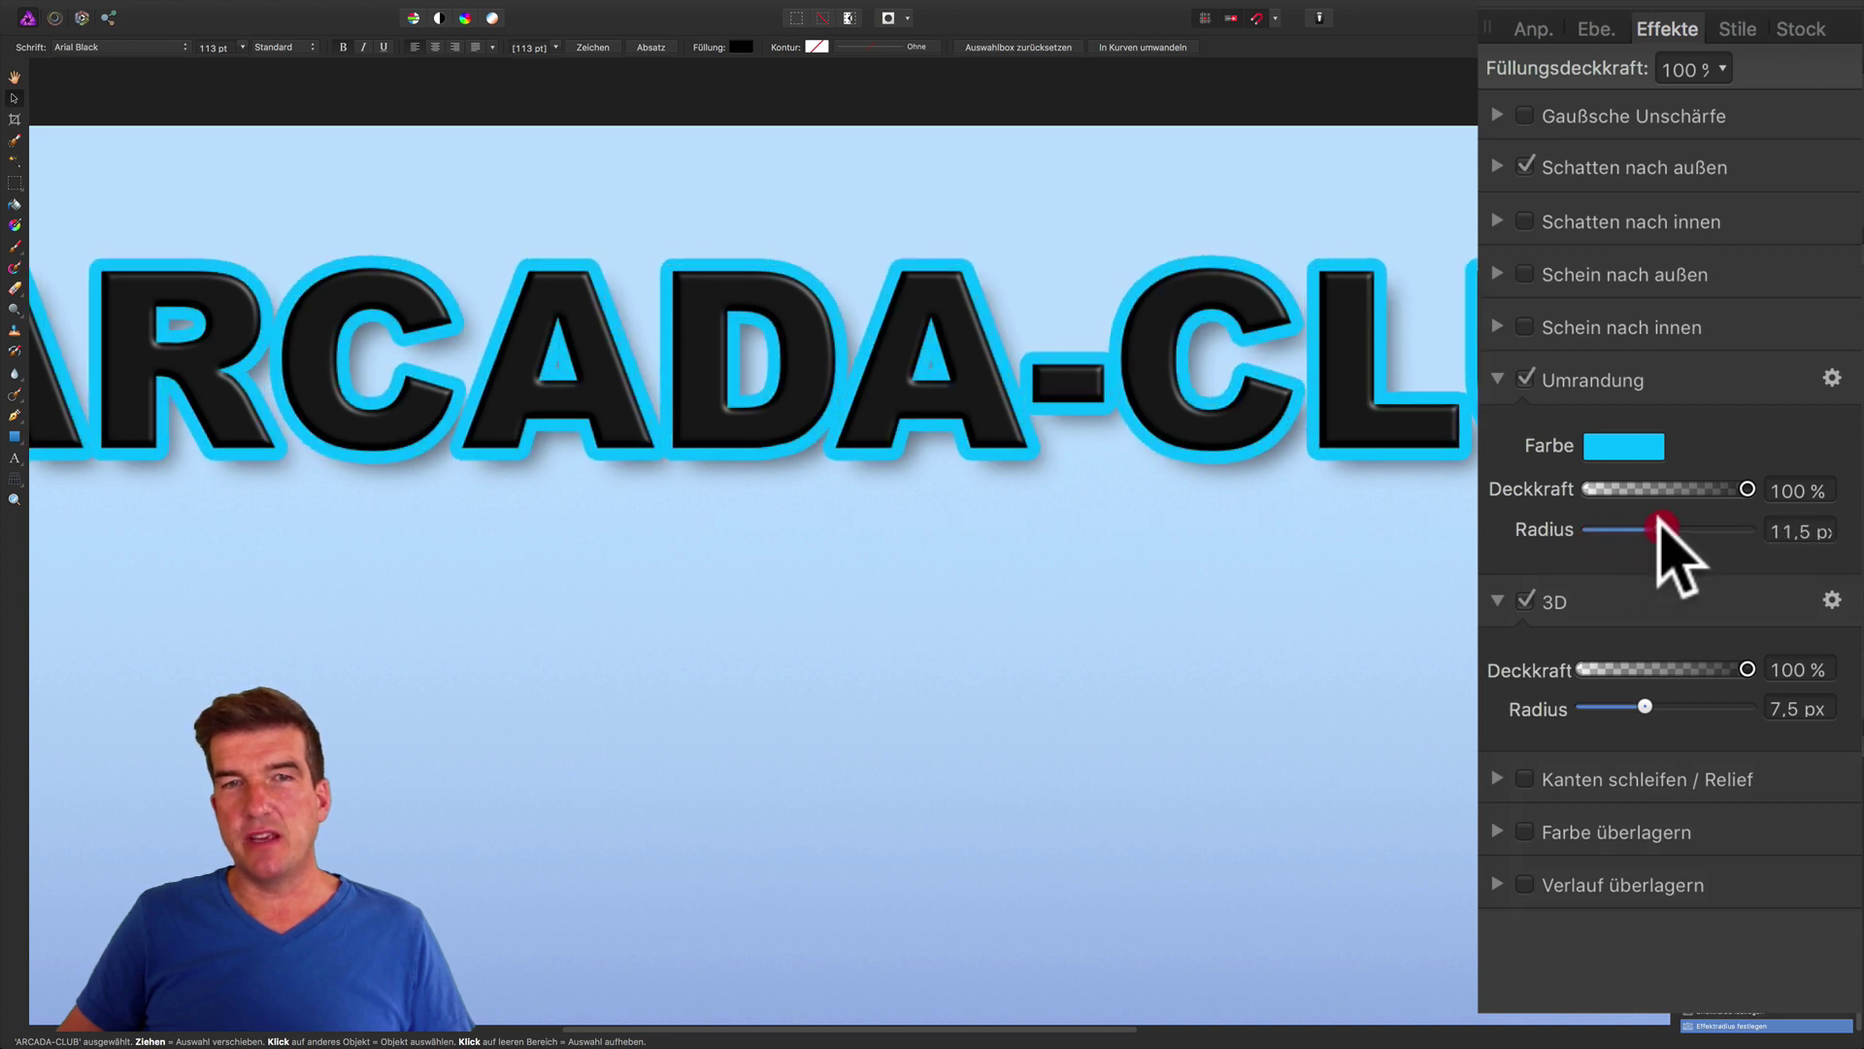
{"action": "left_click", "coordinate": [1612, 449]}
{"action": "left_click_drag", "start_coordinate": [1632, 679], "coordinate": [1705, 632]}
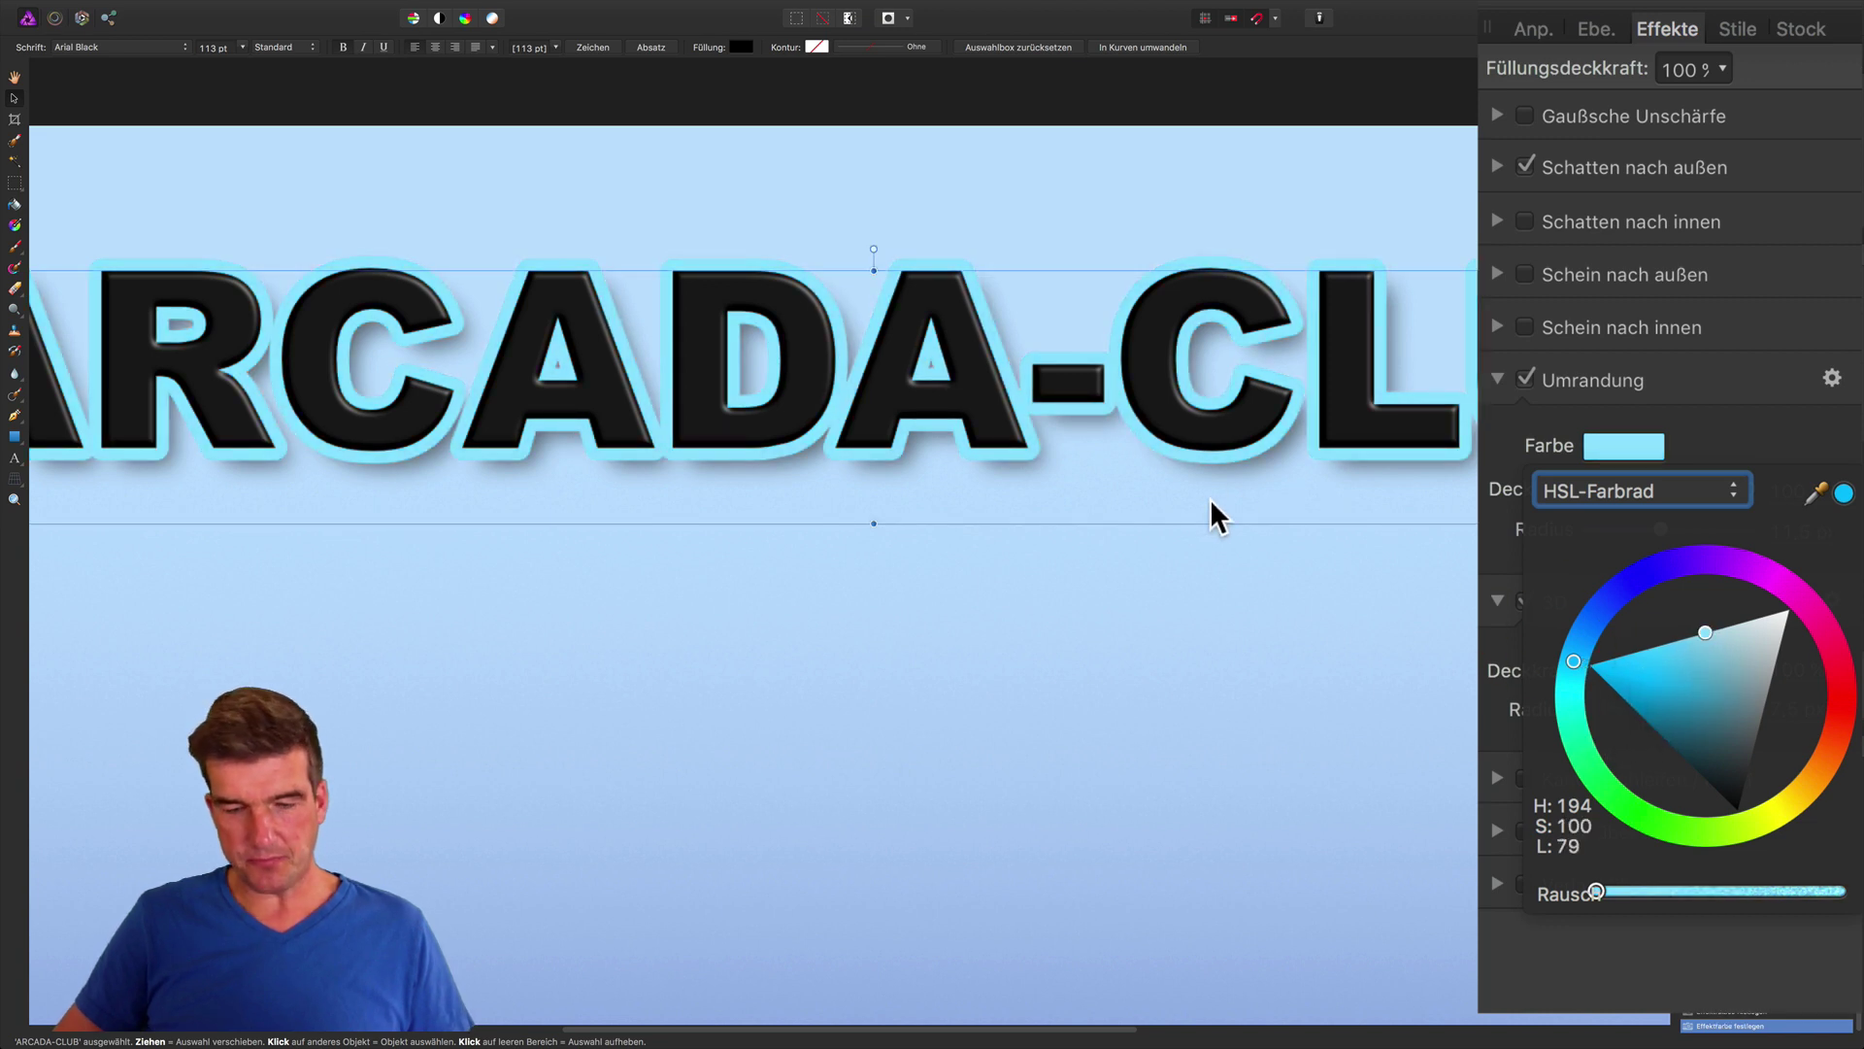
{"action": "key", "text": "super+minus"}
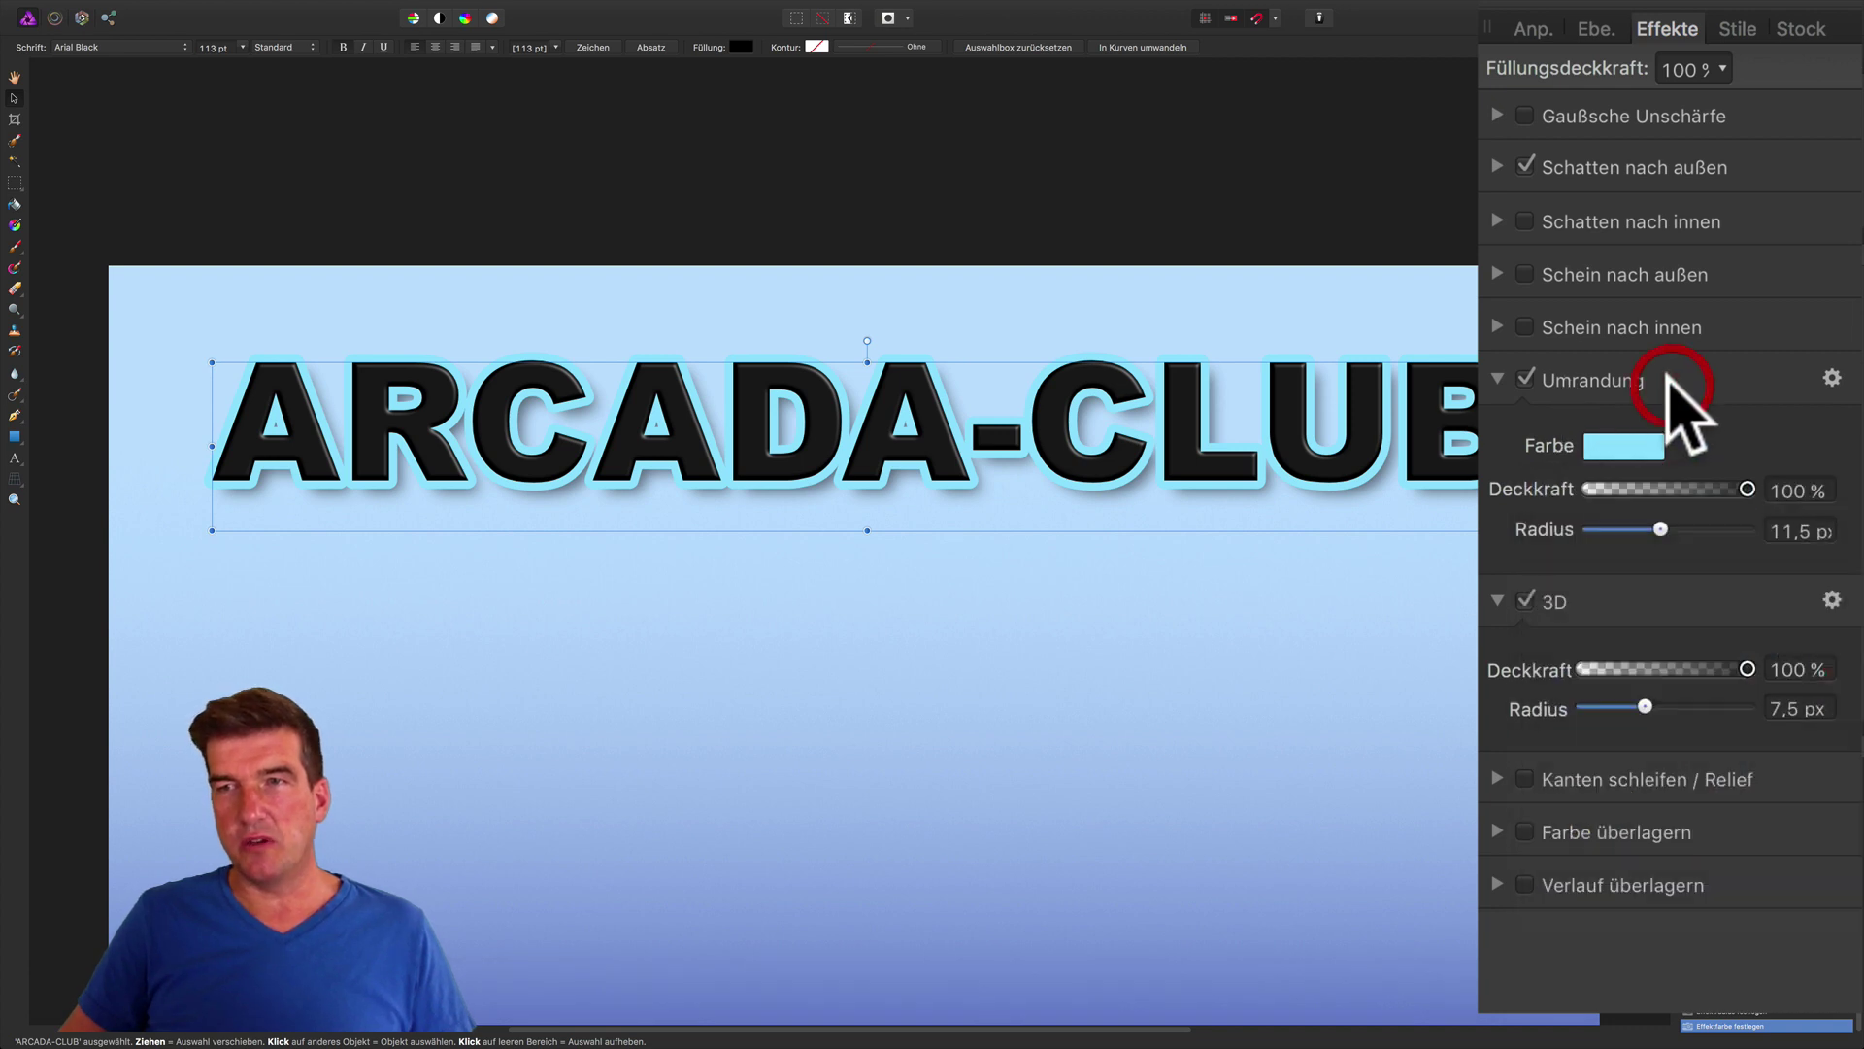
Narrow the outline to 7.6 px in dark purple and turn off Outer Shadow.
{"action": "left_click_drag", "start_coordinate": [1680, 530], "coordinate": [1650, 530]}
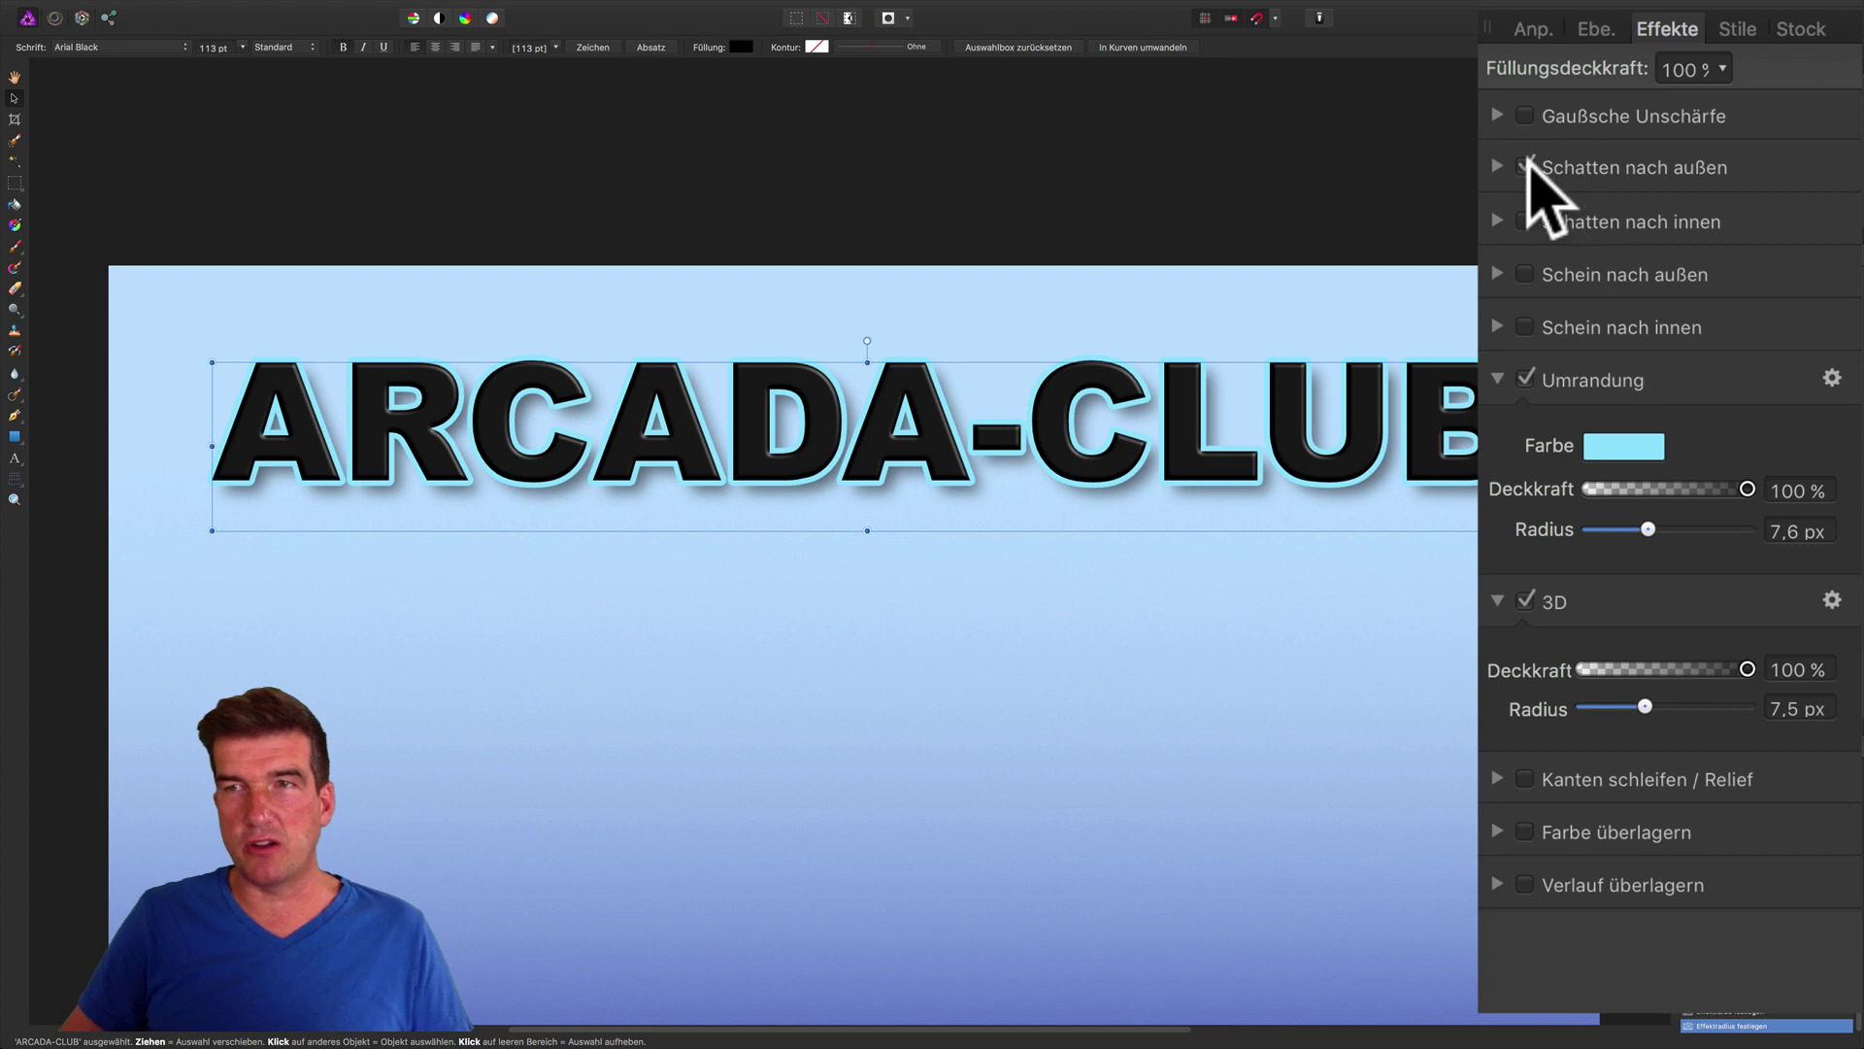
{"action": "left_click", "coordinate": [1527, 167]}
{"action": "left_click", "coordinate": [1623, 447]}
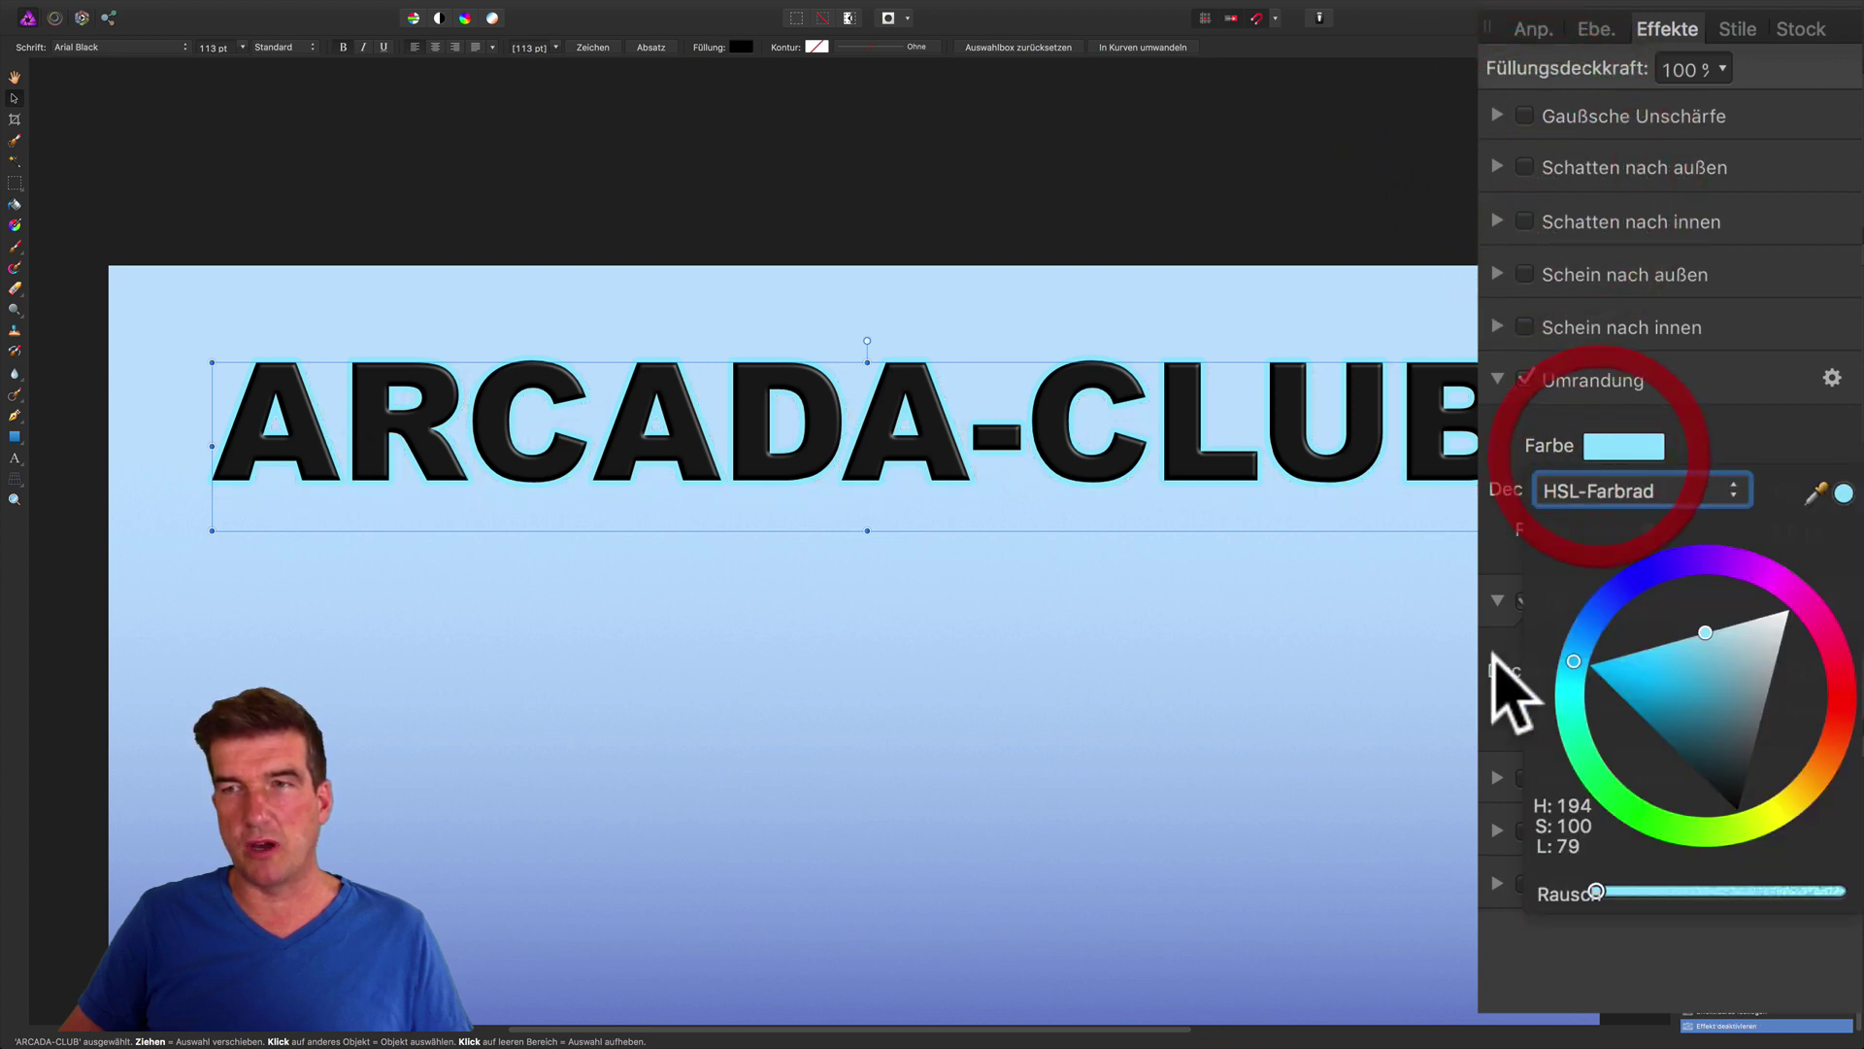
{"action": "left_click", "coordinate": [1766, 697]}
{"action": "mouse_move", "coordinate": [1685, 598]}
{"action": "left_mouse_down"}
{"action": "mouse_move", "coordinate": [1737, 564]}
{"action": "mouse_move", "coordinate": [1654, 623]}
{"action": "left_mouse_up"}
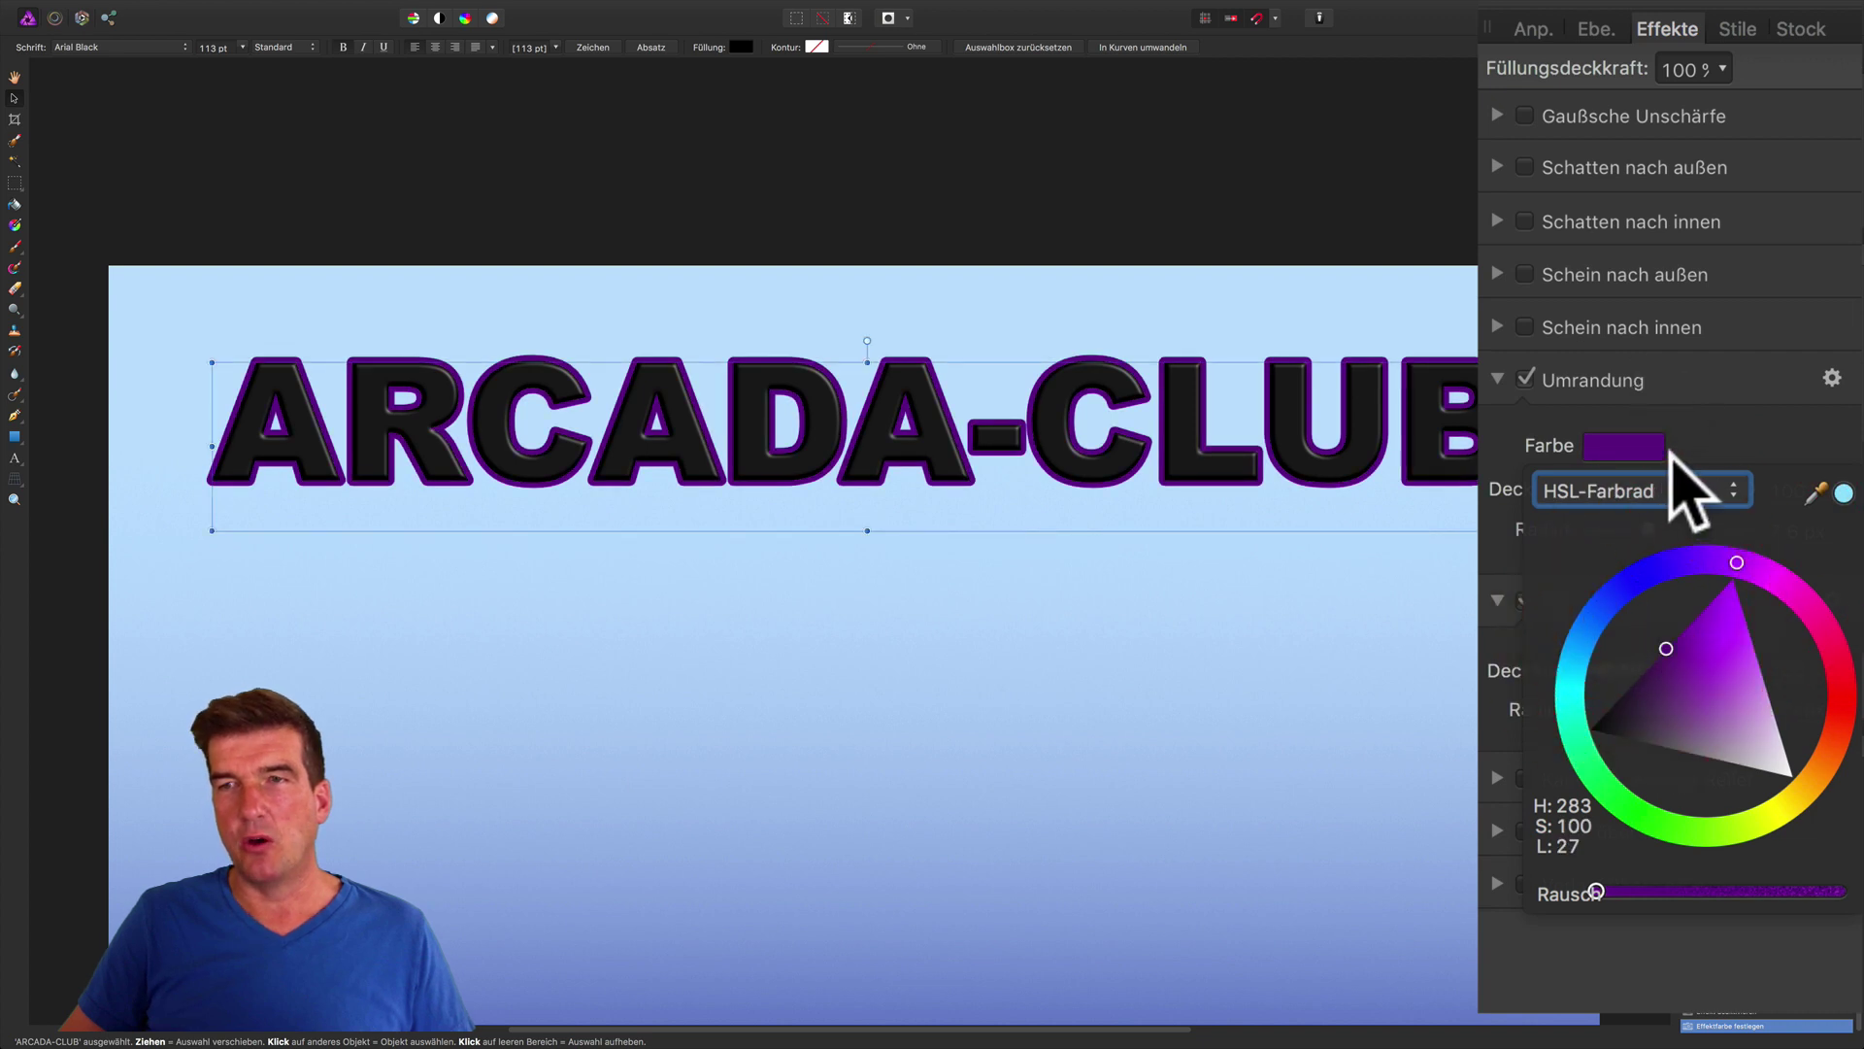
{"action": "left_click", "coordinate": [1715, 419]}
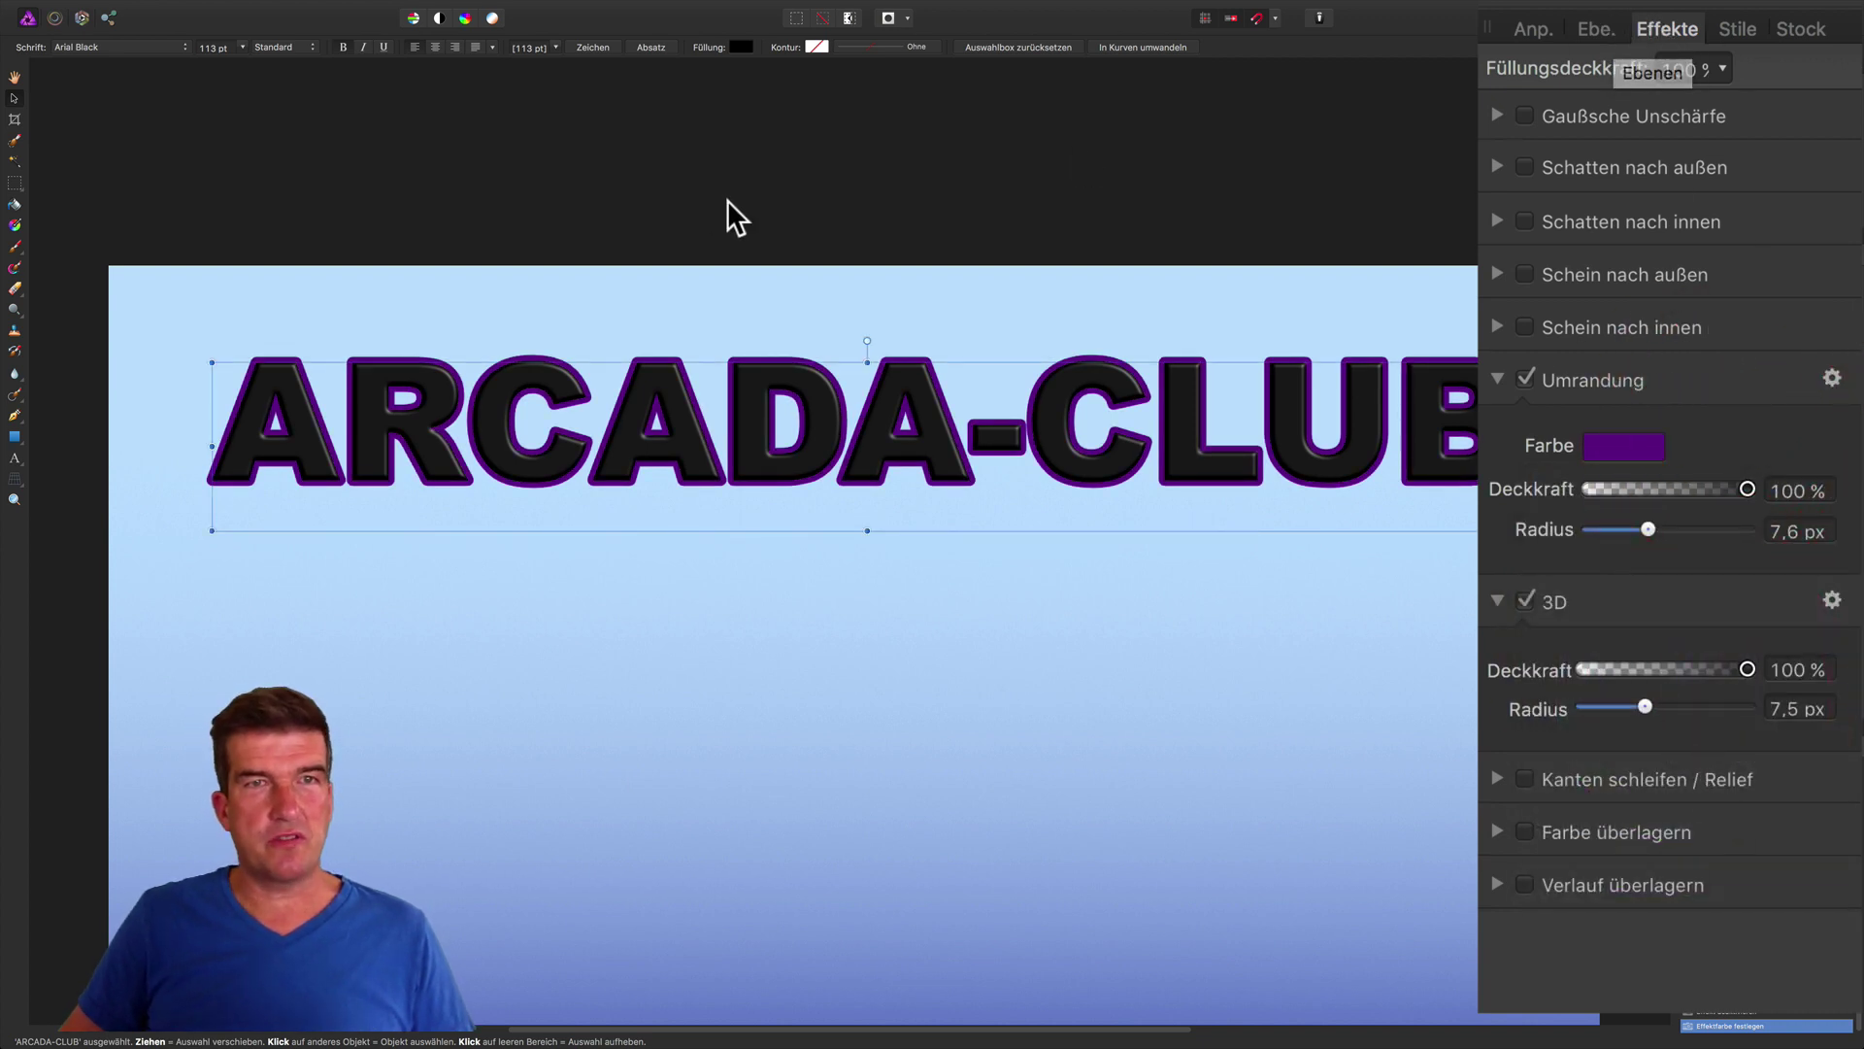
Change the ARCADA-CLUB text fill from black to magenta, via purple and a hue shift.
{"action": "left_click", "coordinate": [741, 46]}
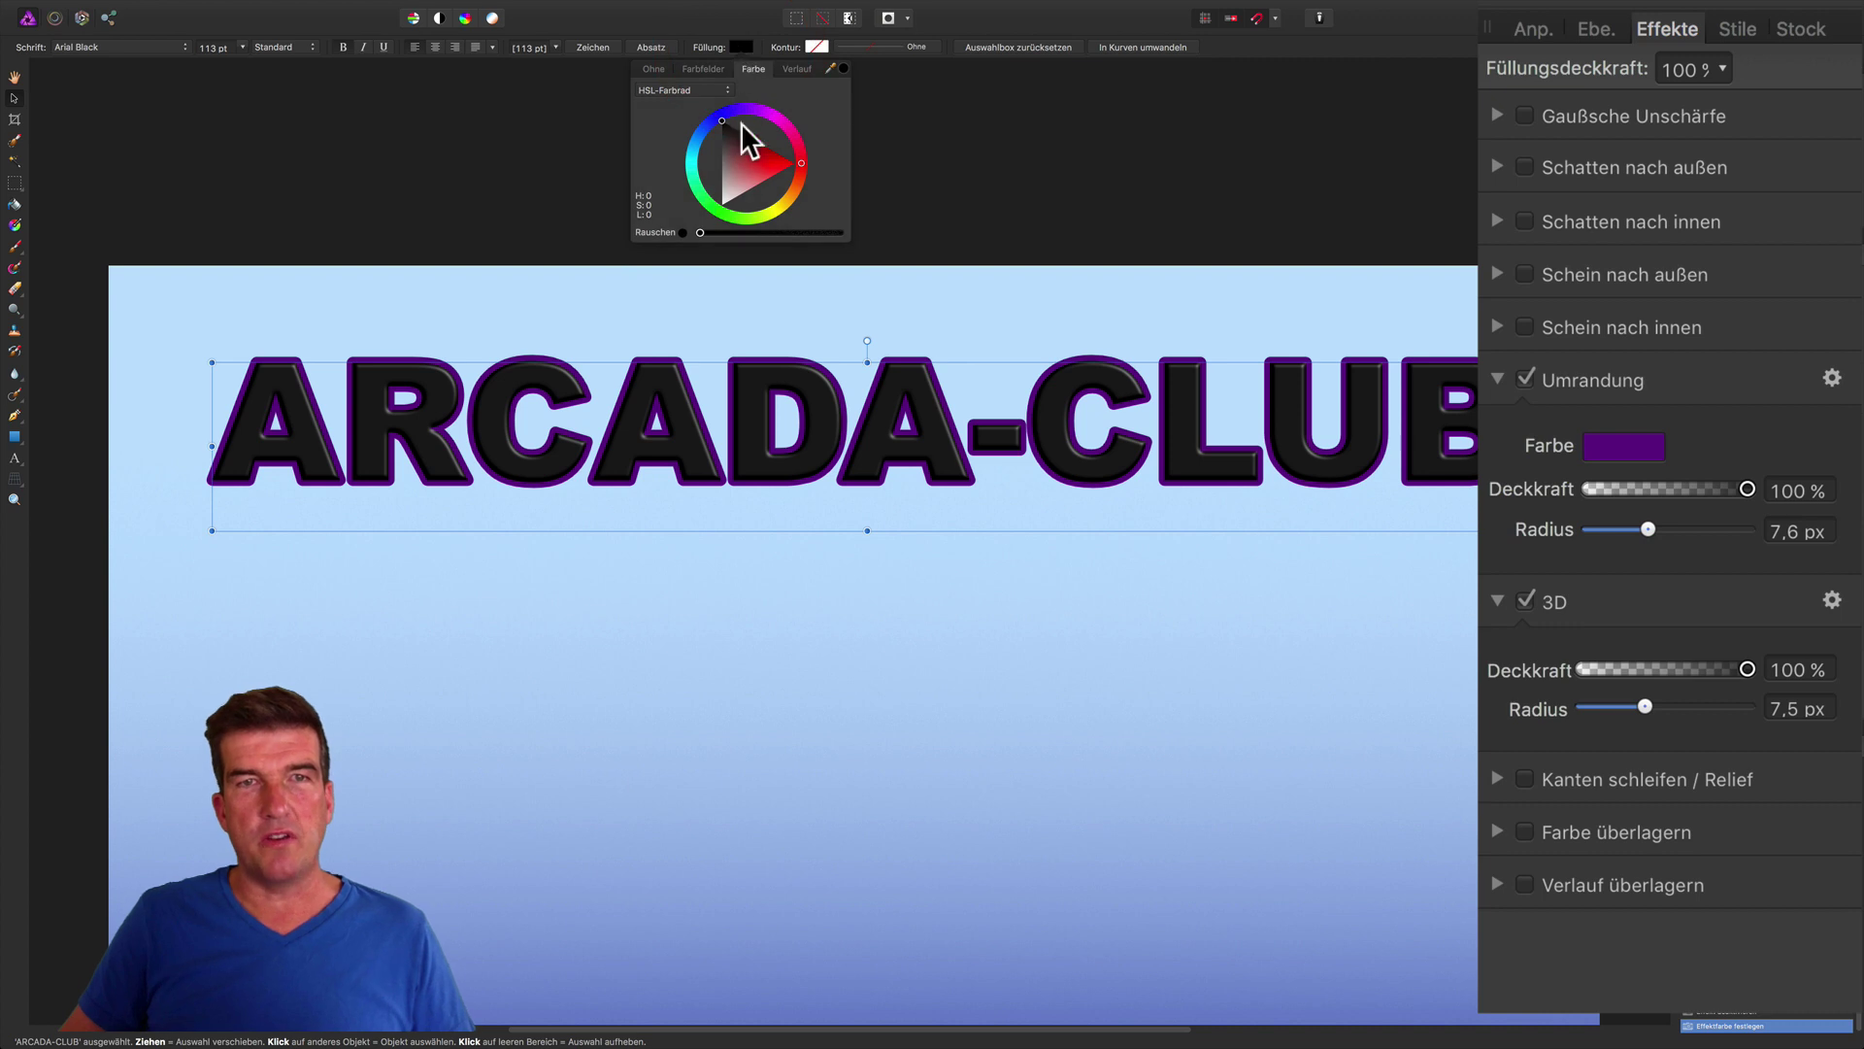
{"action": "left_click", "coordinate": [764, 158]}
{"action": "left_click", "coordinate": [760, 104]}
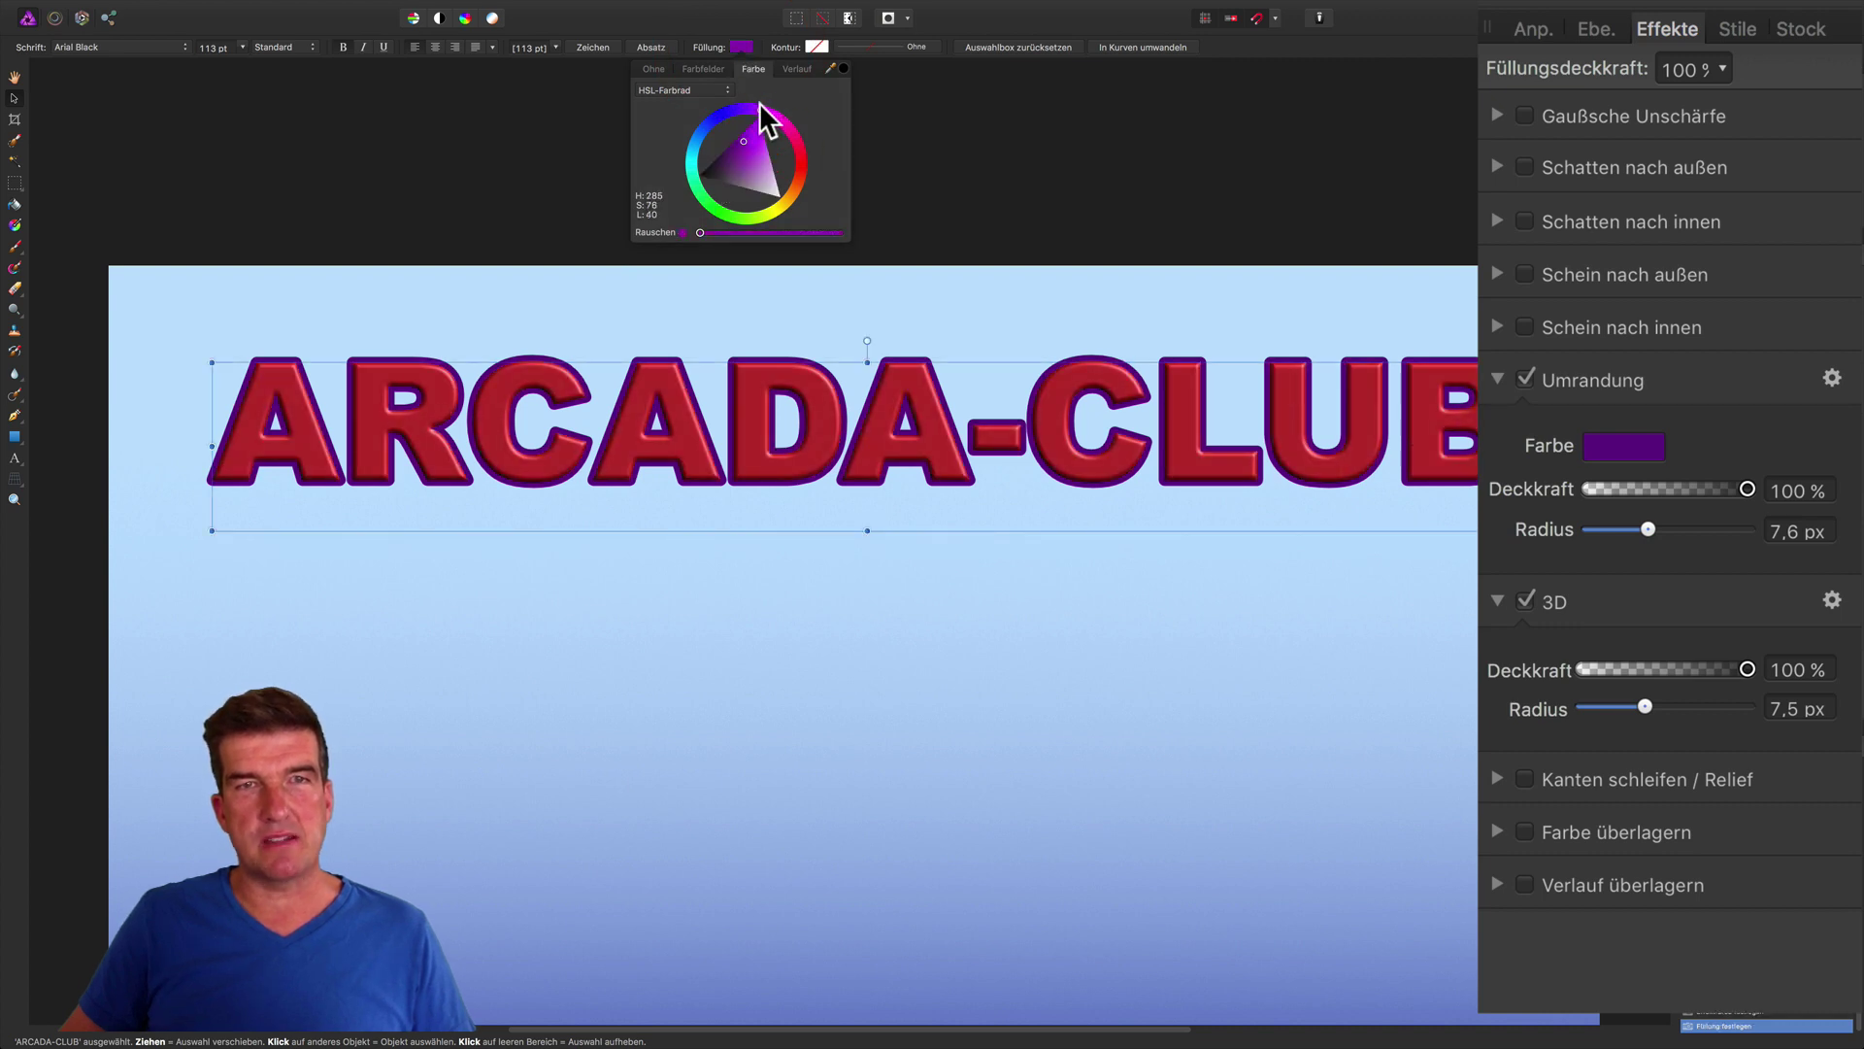
{"action": "left_click_drag", "start_coordinate": [762, 103], "coordinate": [781, 120]}
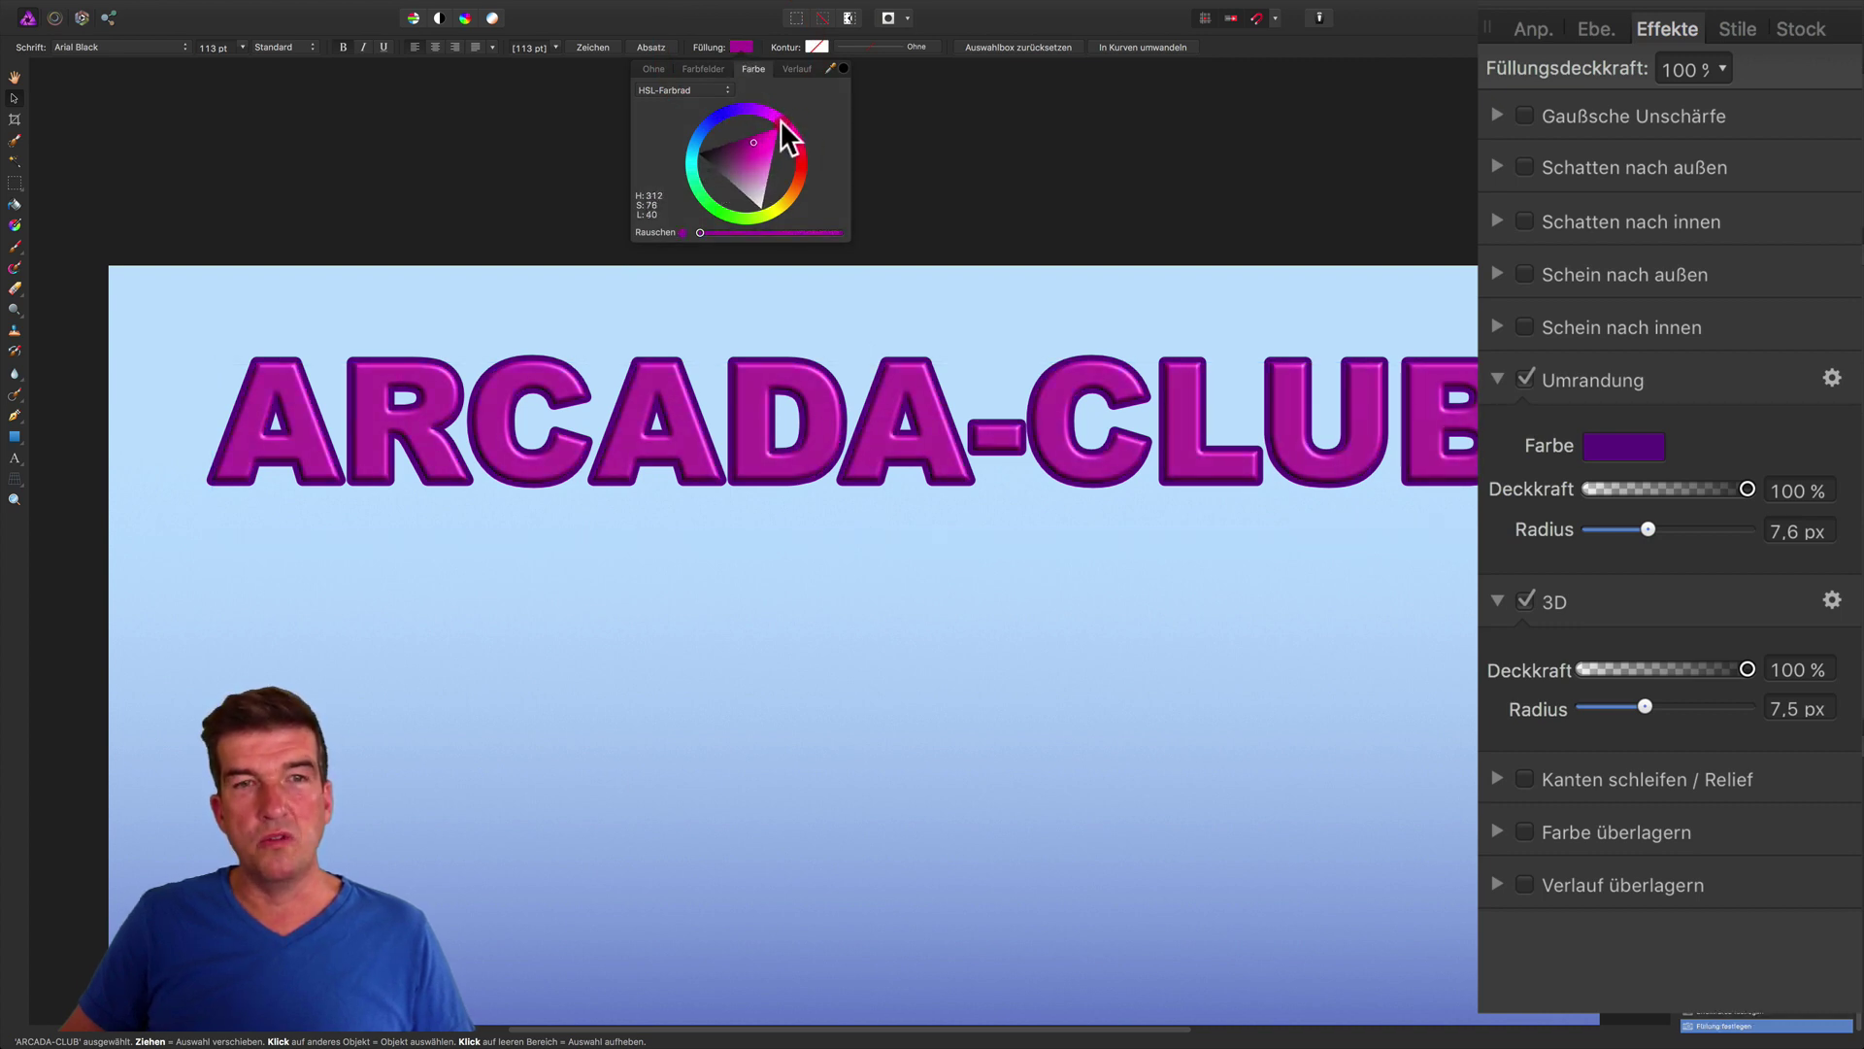
{"action": "left_click", "coordinate": [971, 345]}
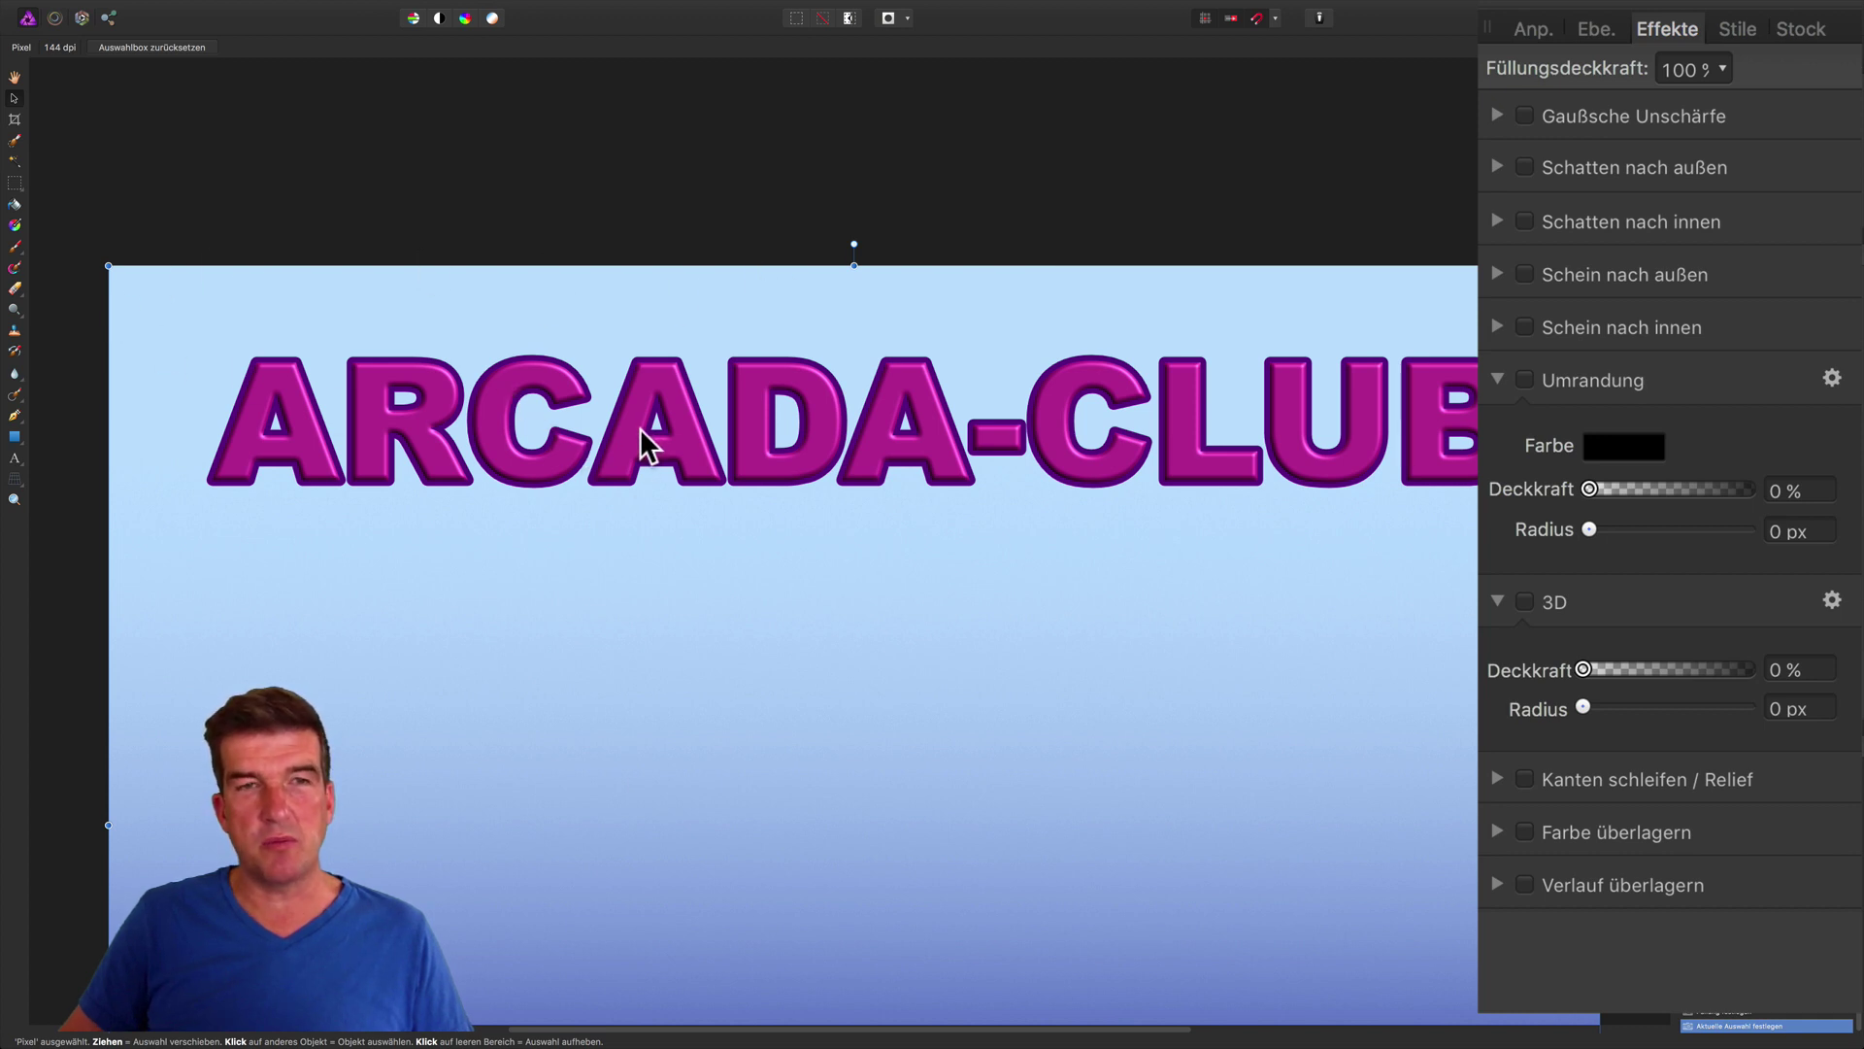
{"action": "left_click", "coordinate": [819, 392]}
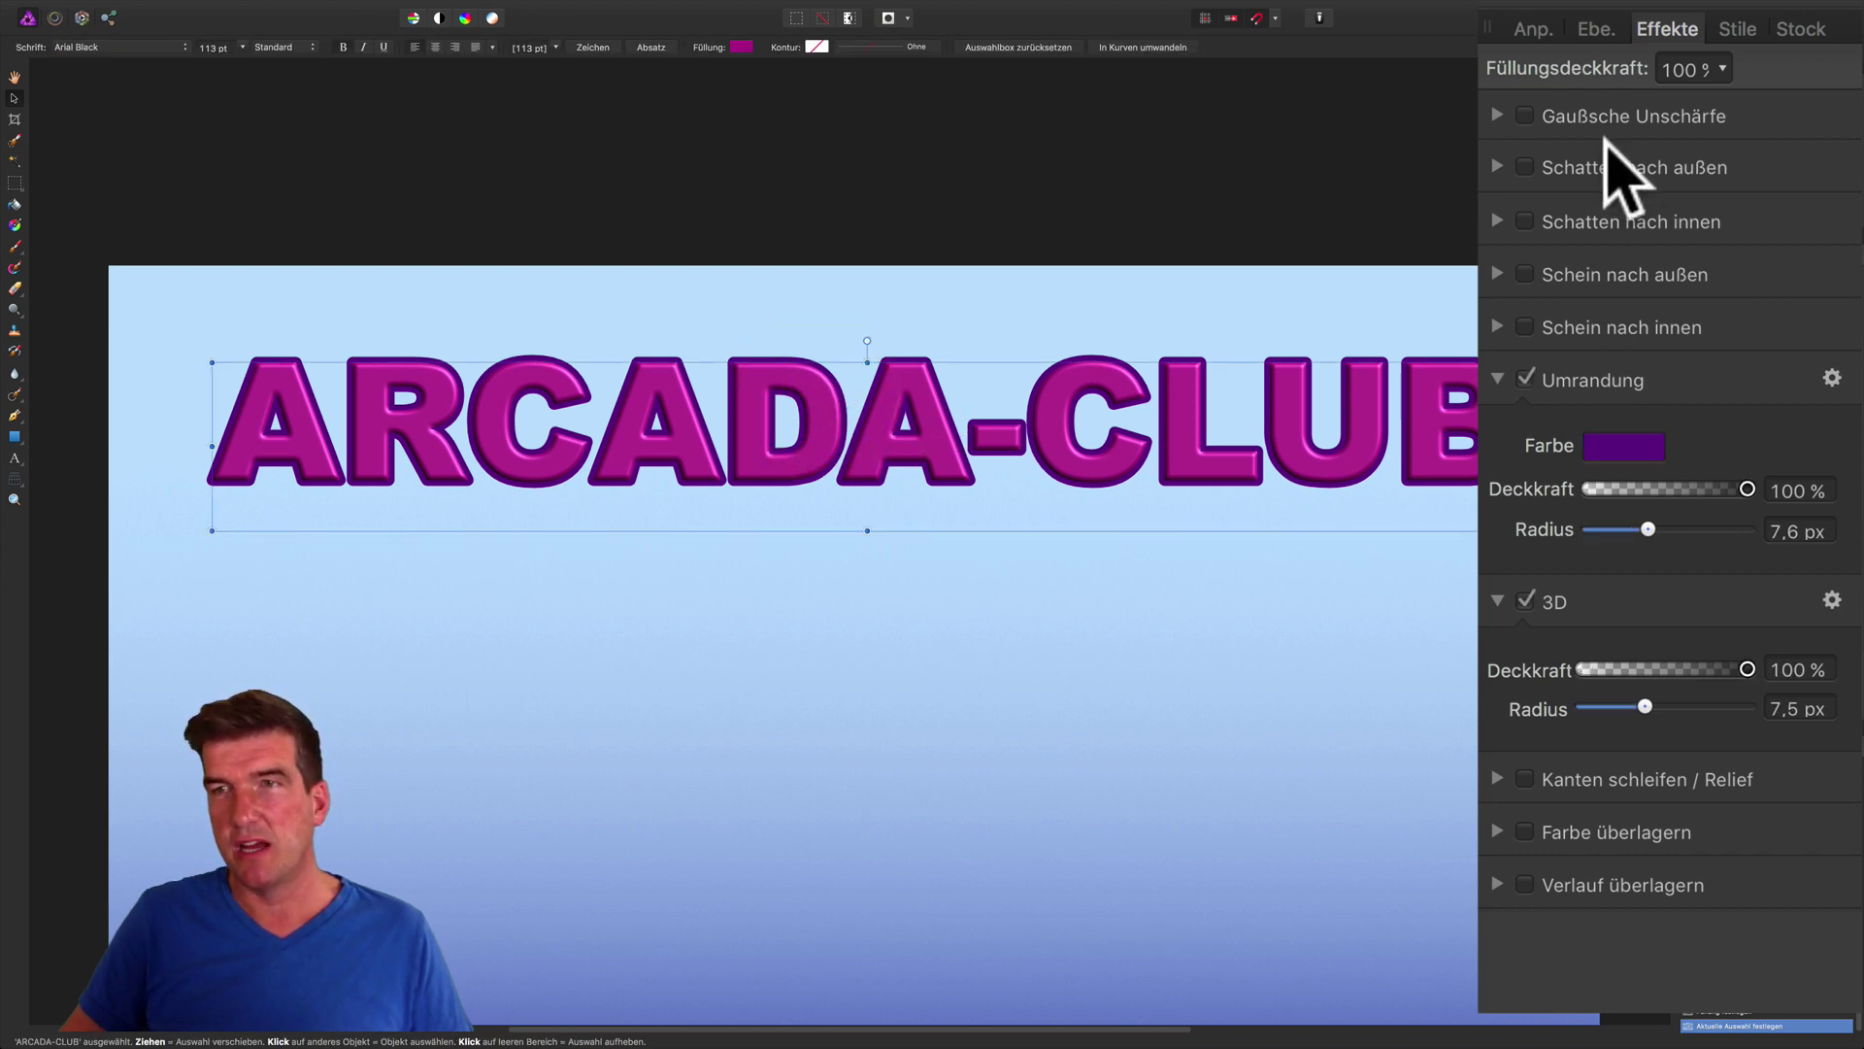
{"action": "left_click", "coordinate": [1545, 781]}
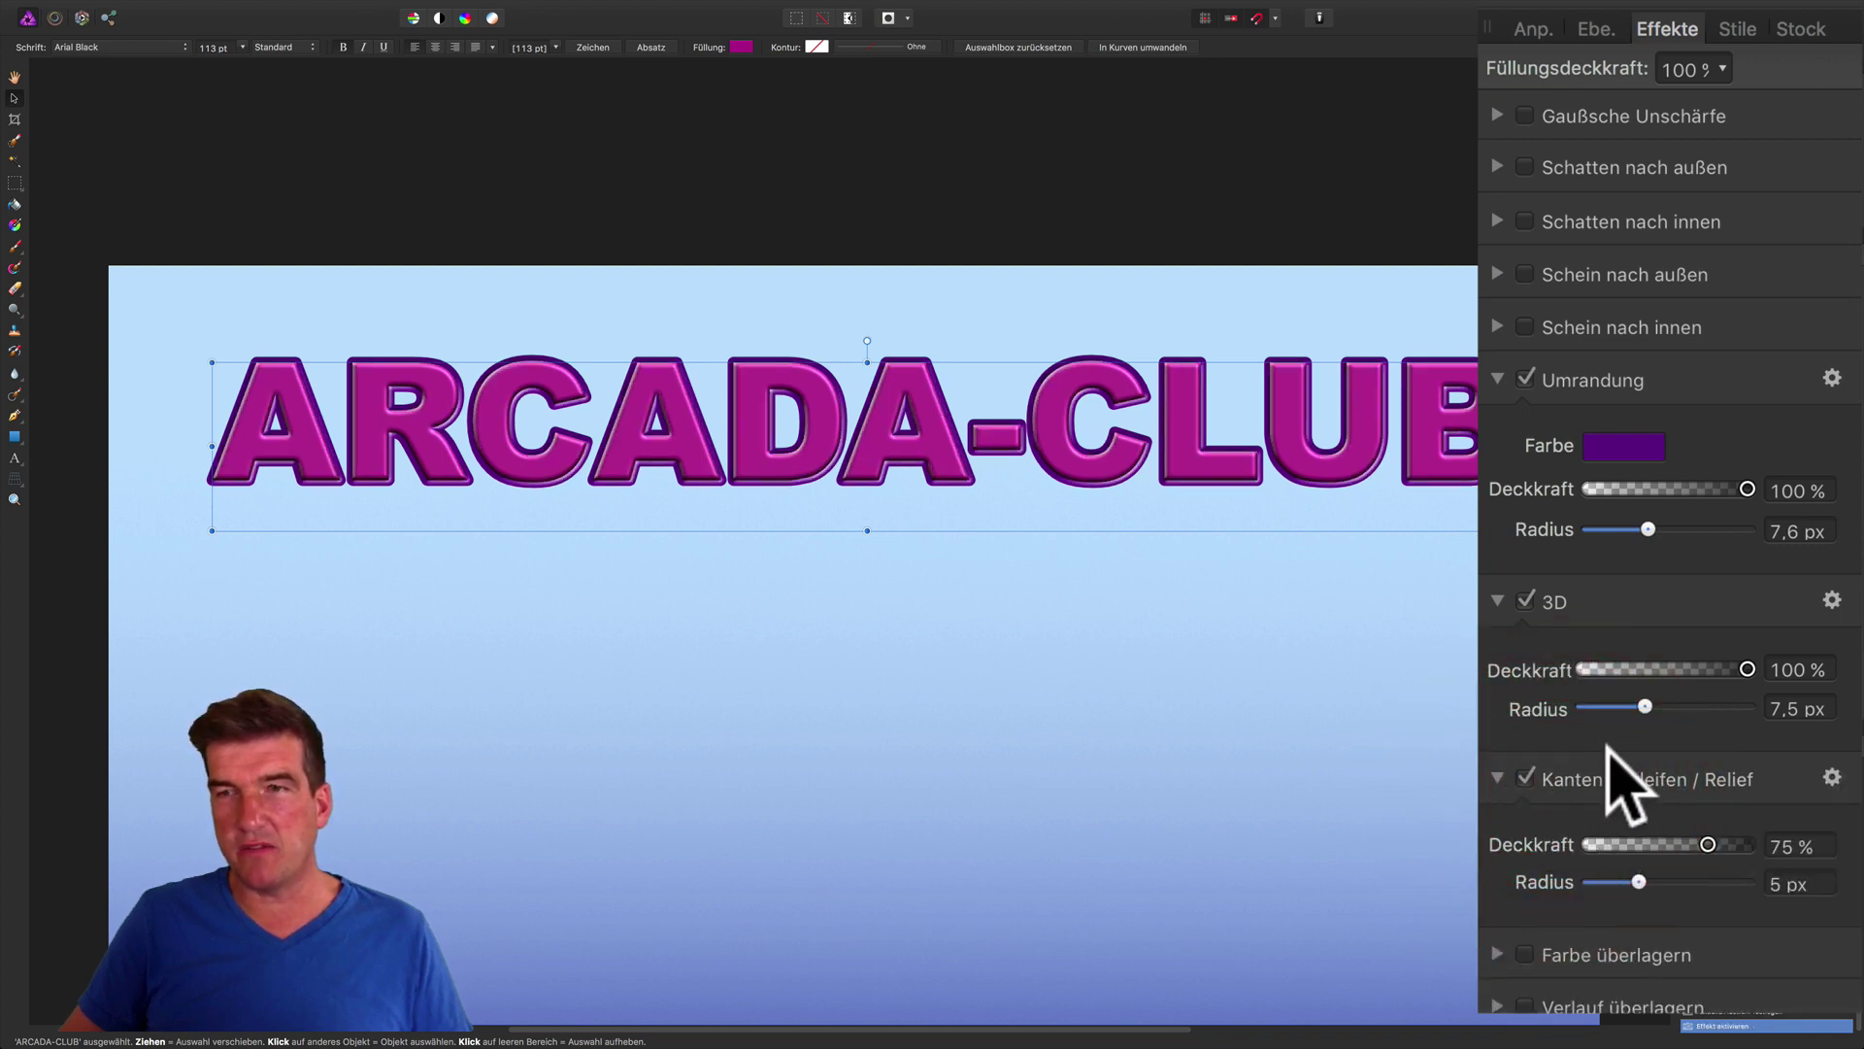
{"action": "mouse_move", "coordinate": [1641, 882]}
{"action": "left_mouse_down"}
{"action": "mouse_move", "coordinate": [1689, 881]}
{"action": "mouse_move", "coordinate": [1655, 882]}
{"action": "left_mouse_up"}
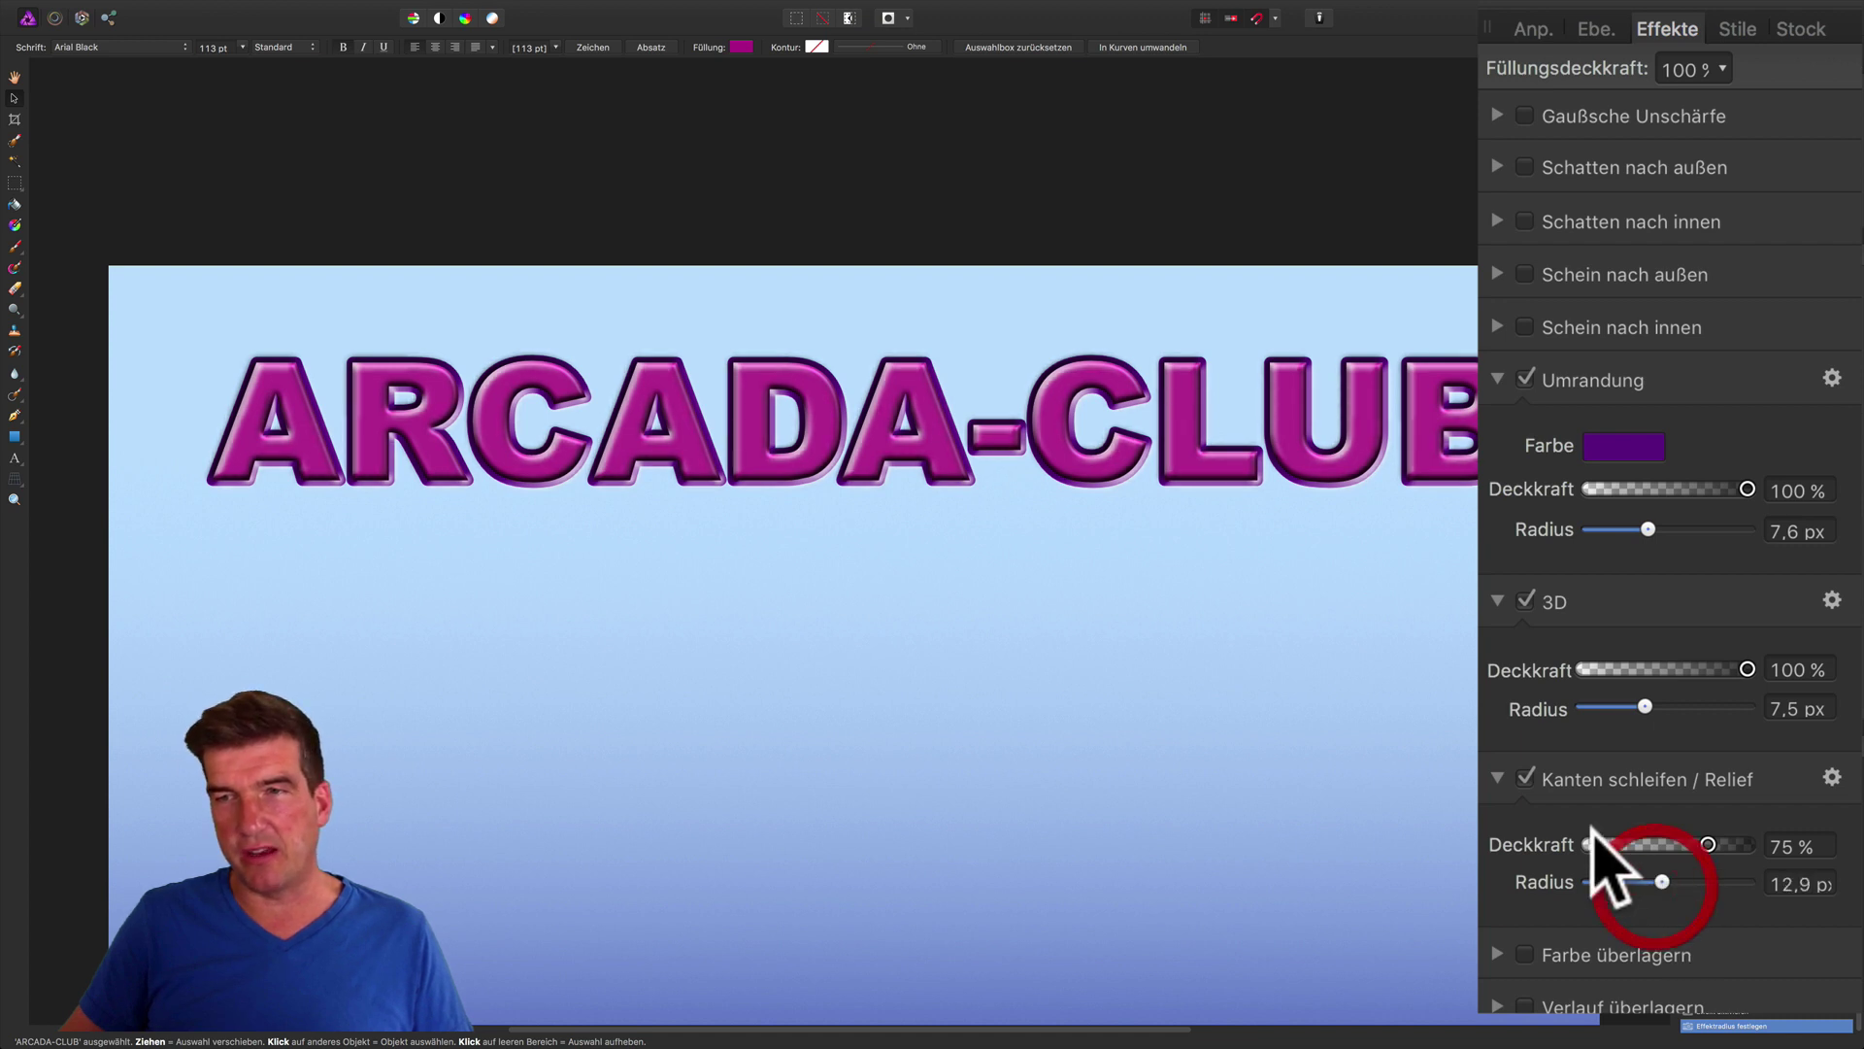
{"action": "left_click", "coordinate": [1525, 777]}
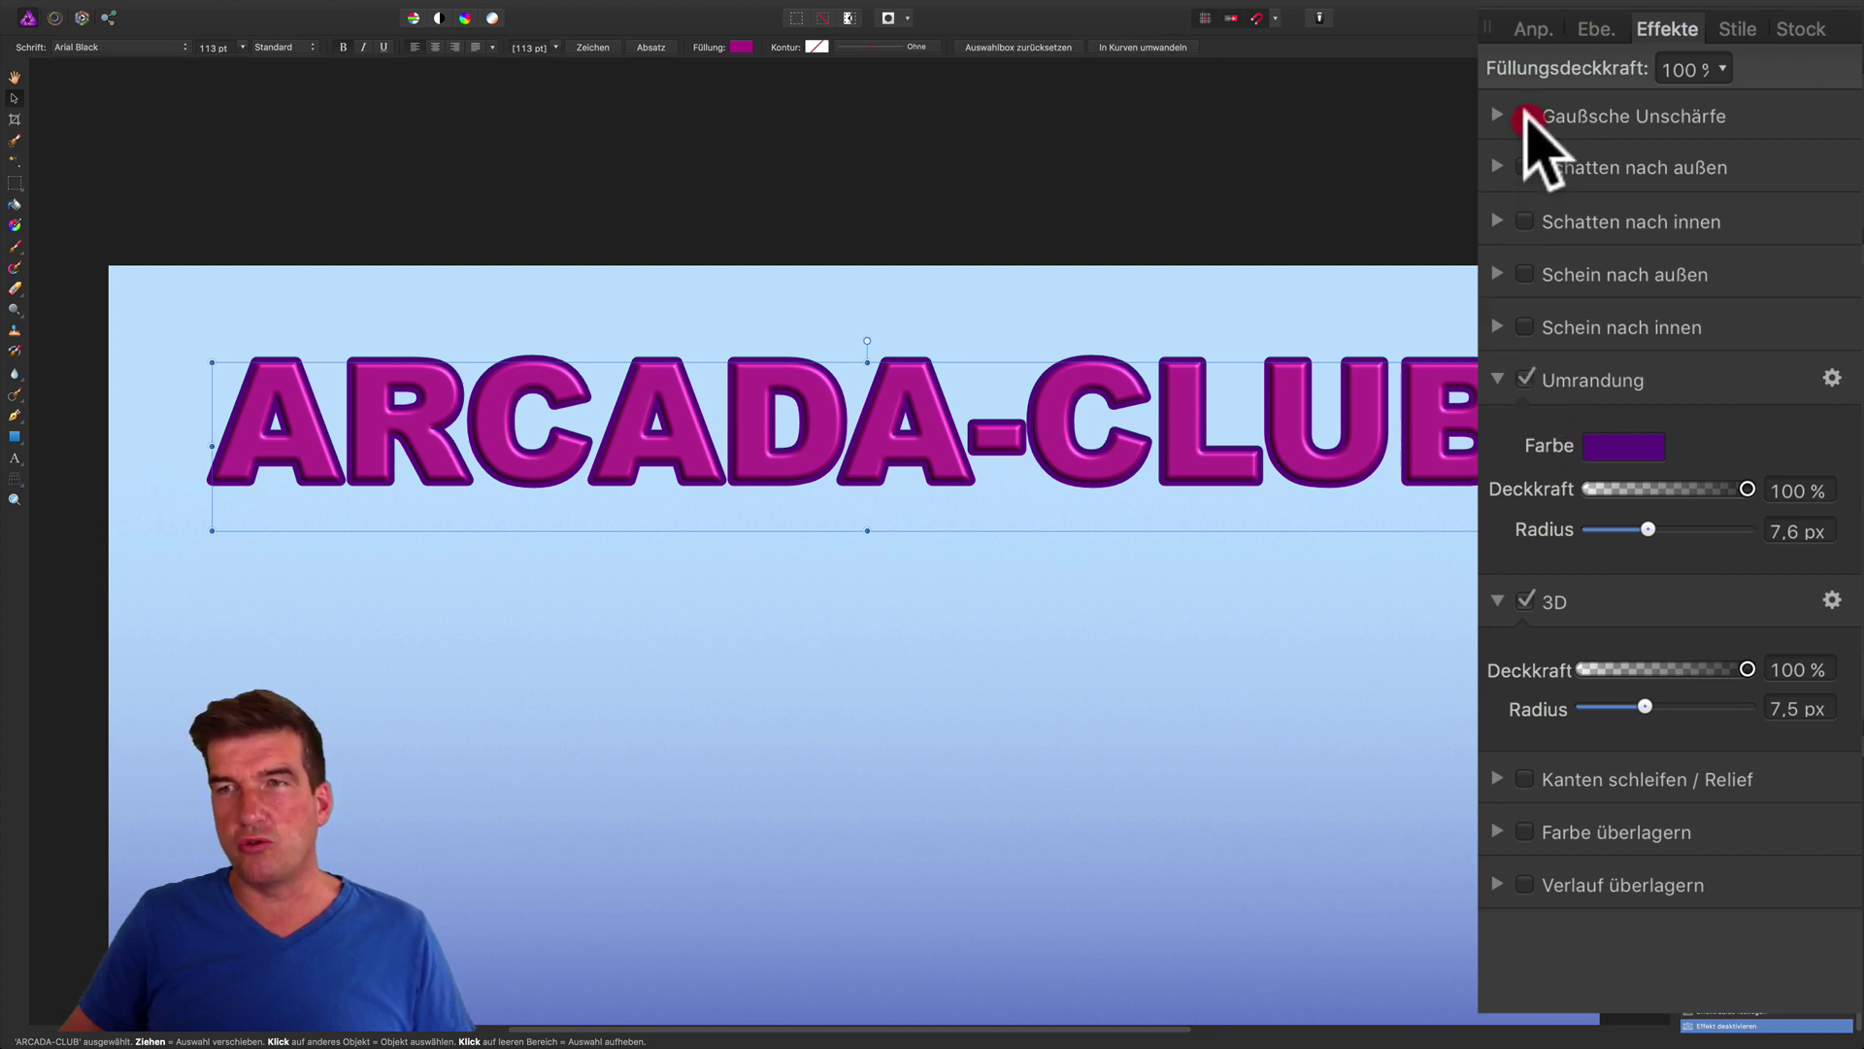
Enable Gaussian blur on the text and try out different Radius values.
{"action": "left_click", "coordinate": [1525, 115]}
{"action": "left_click", "coordinate": [1568, 181]}
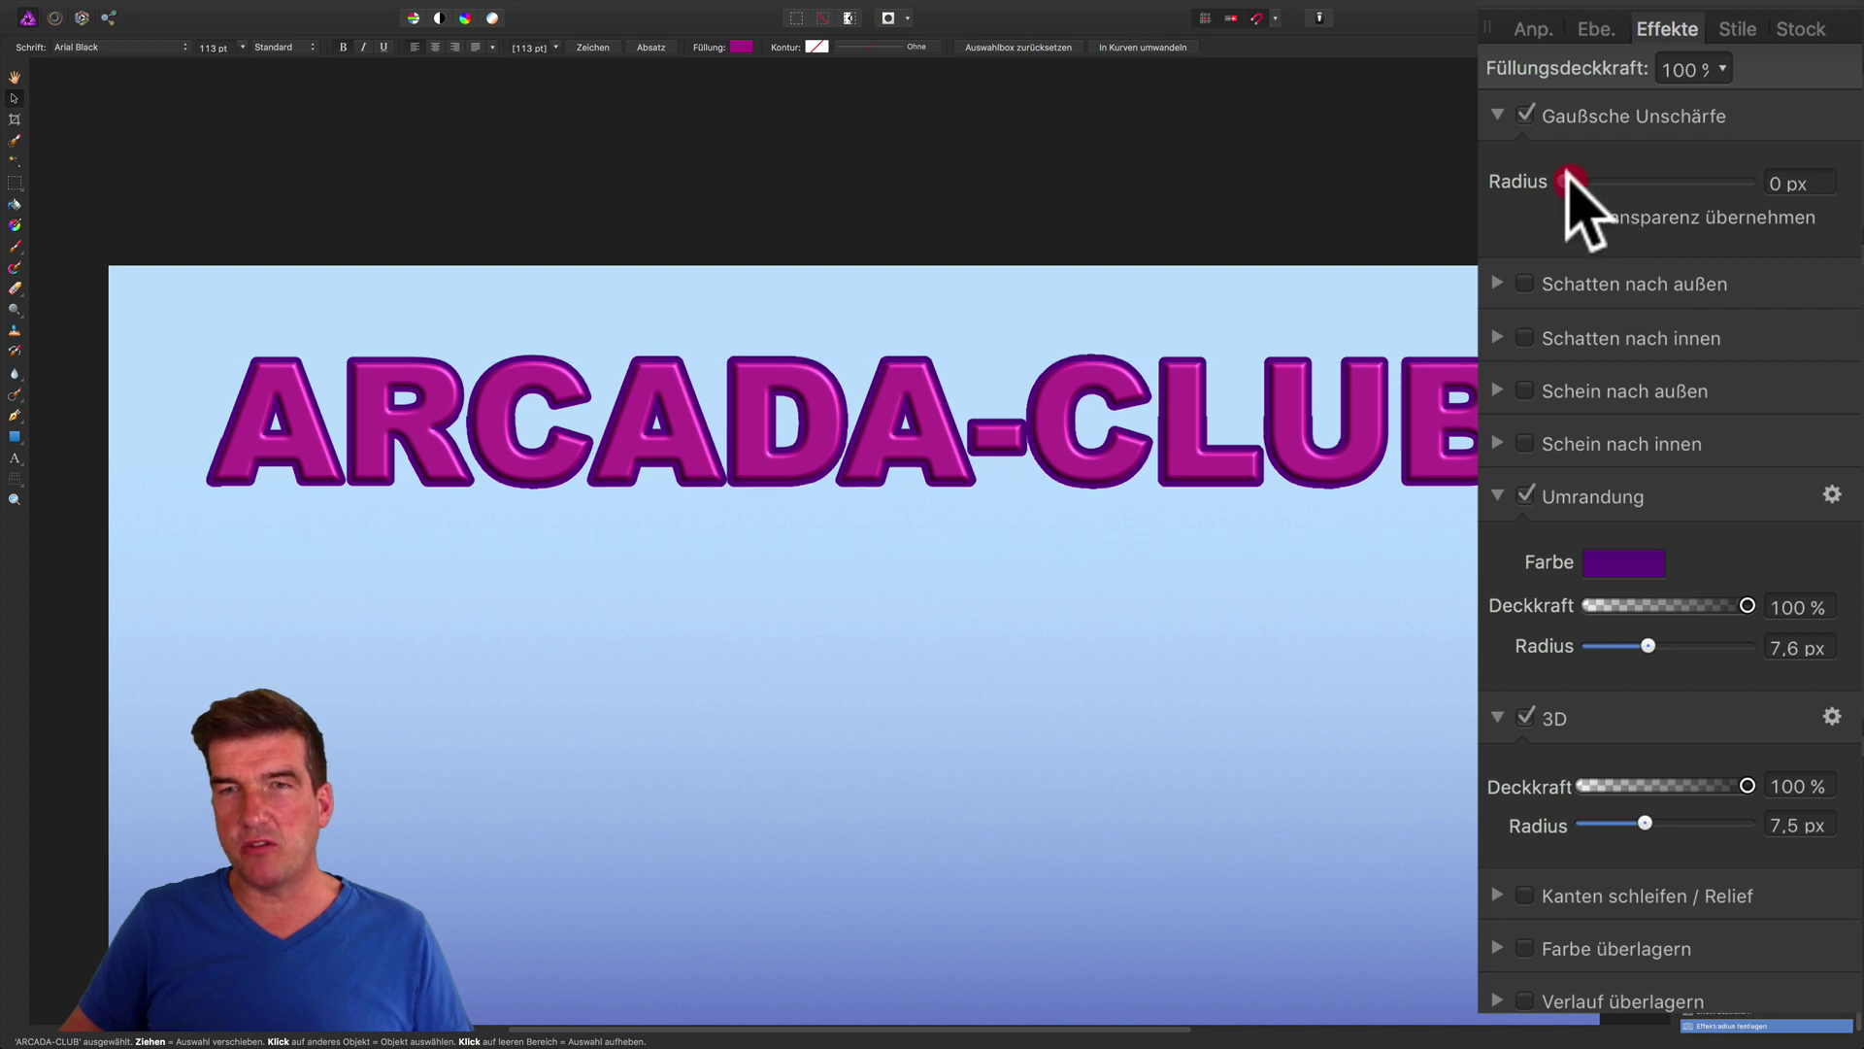
{"action": "left_click_drag", "start_coordinate": [1568, 181], "coordinate": [1658, 180]}
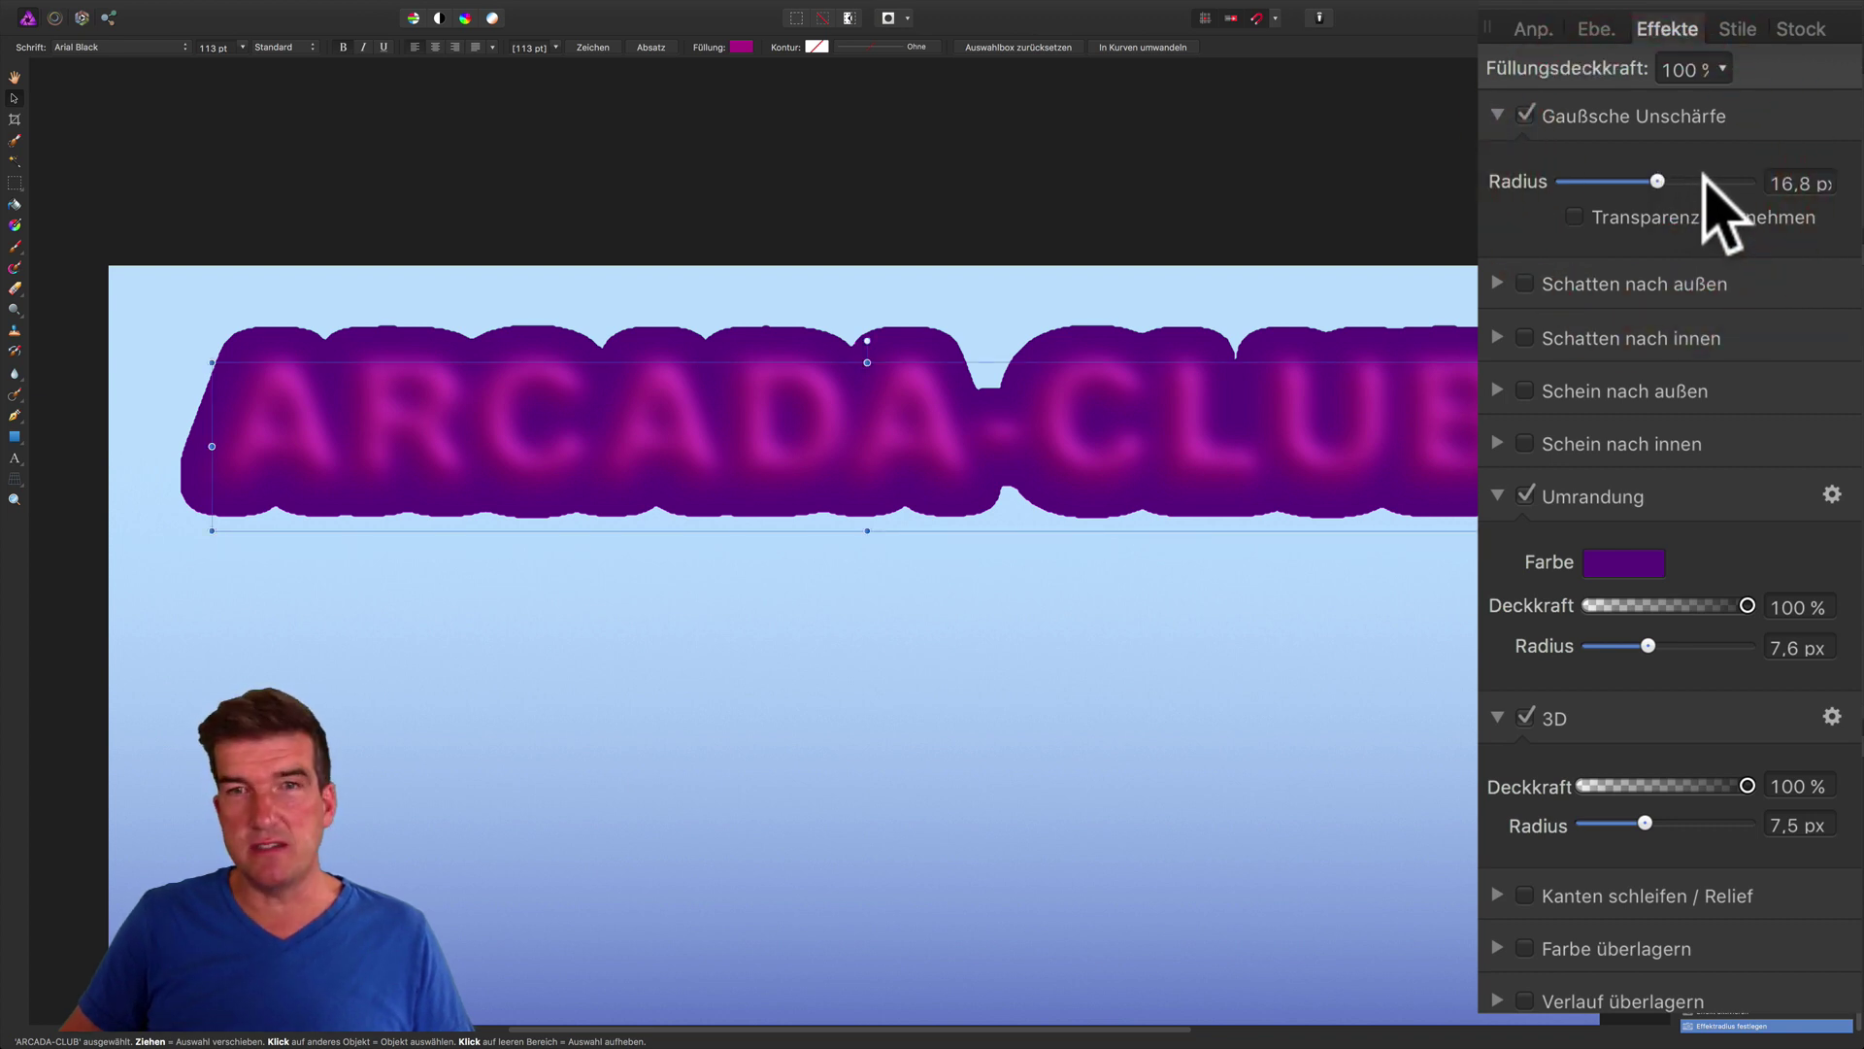
{"action": "left_click_drag", "start_coordinate": [1658, 181], "coordinate": [1573, 182]}
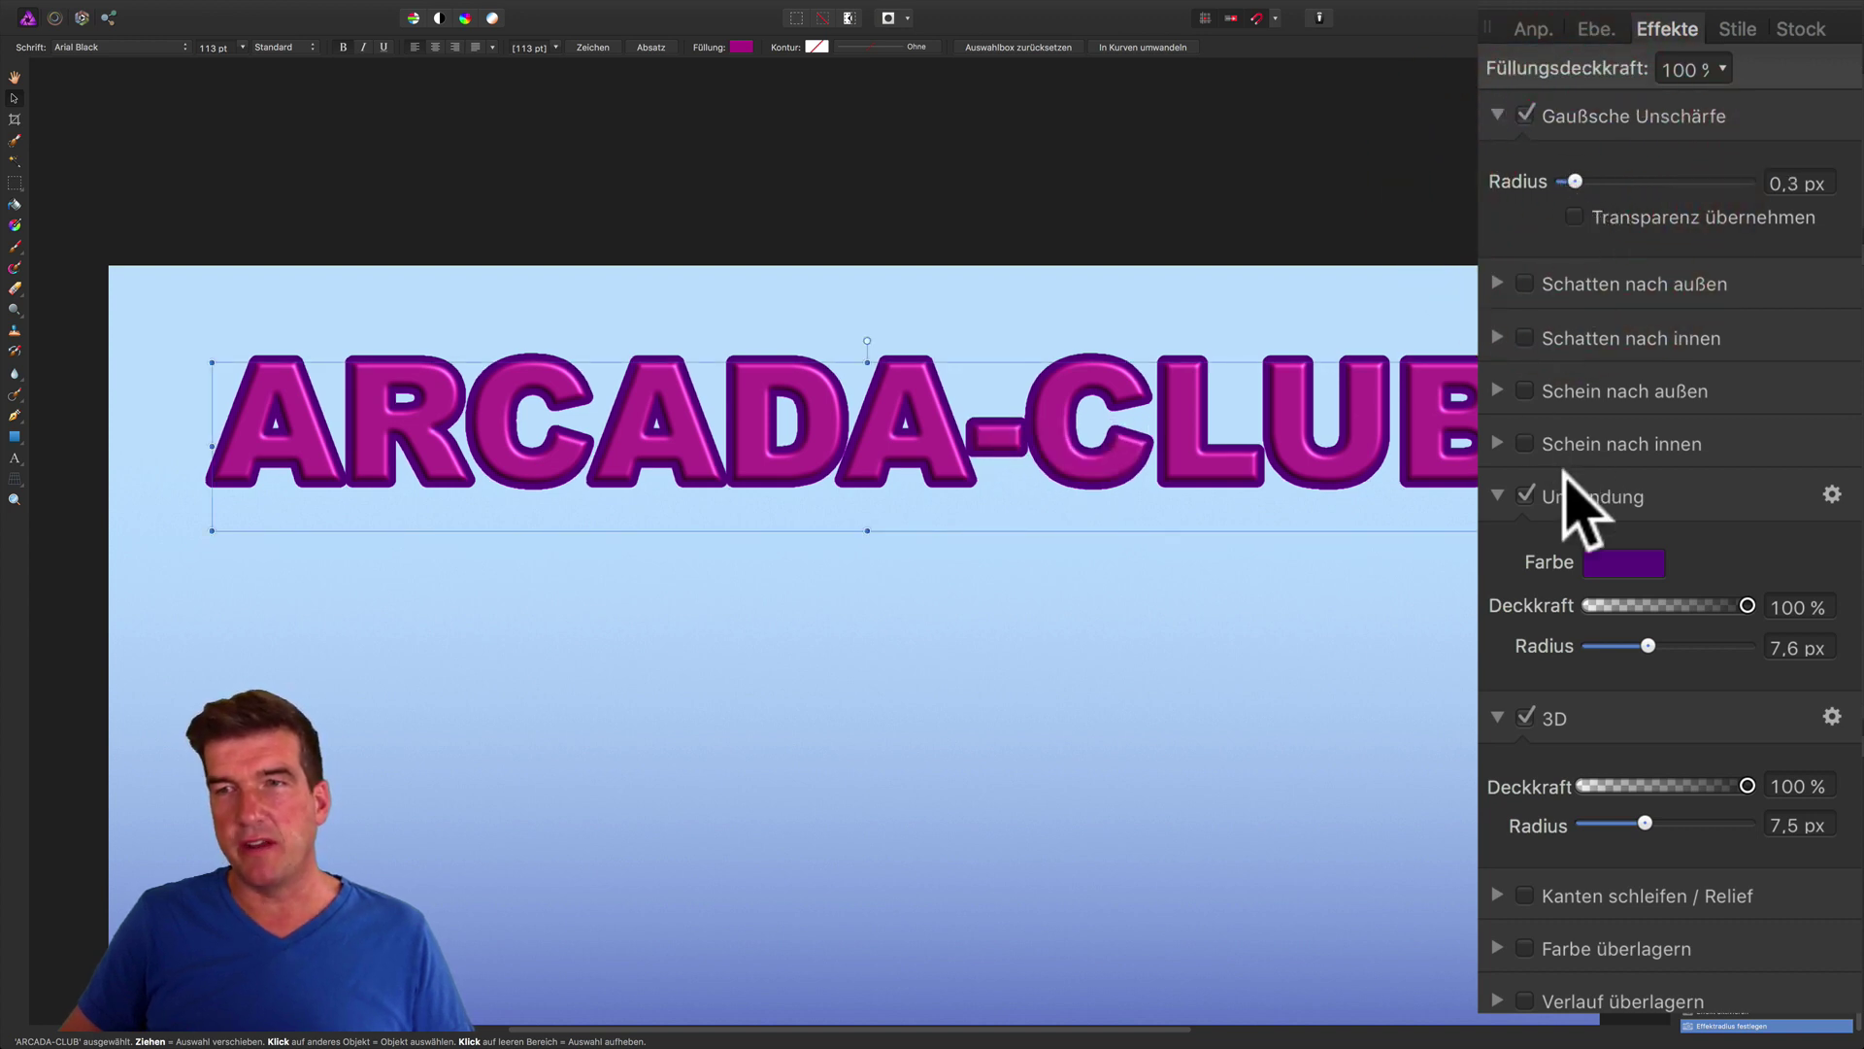
Turn off the outline and 3D bevel, and set the blur Radius to about 3 px.
{"action": "left_click", "coordinate": [1497, 496]}
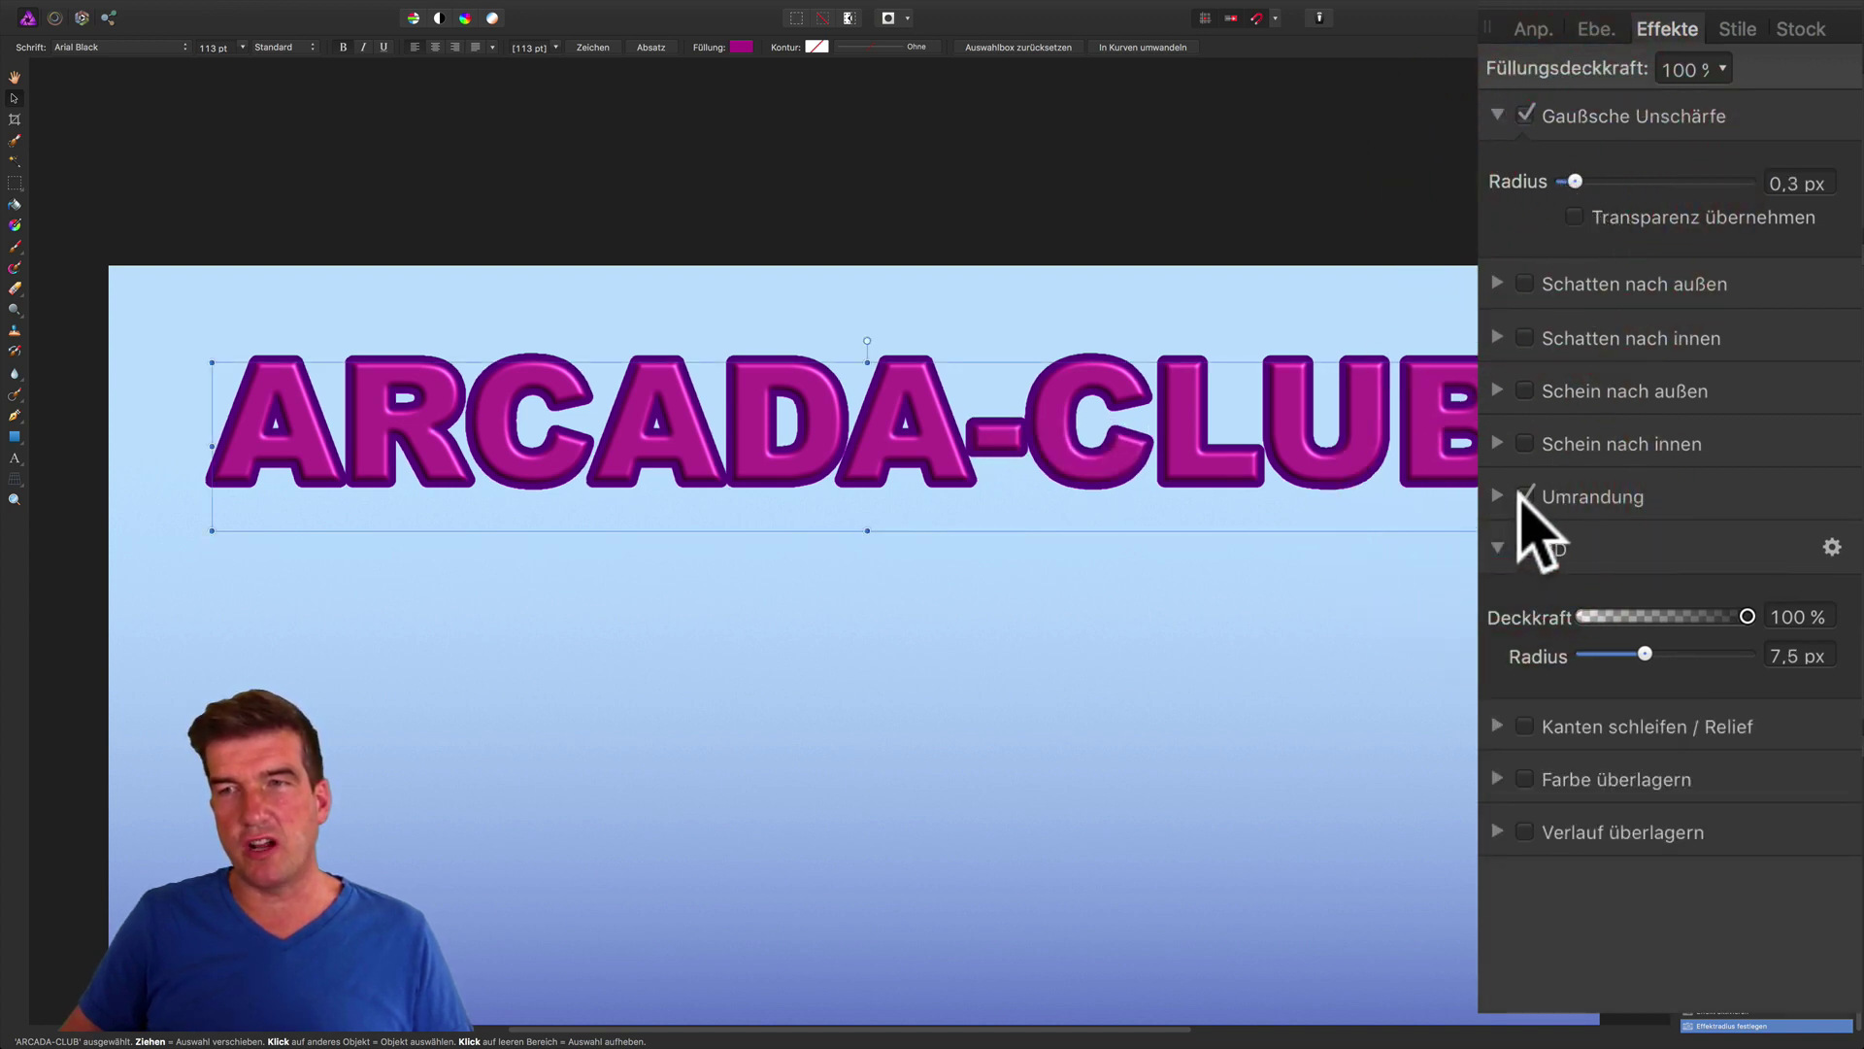
{"action": "left_click", "coordinate": [1525, 496]}
{"action": "left_click", "coordinate": [1497, 549]}
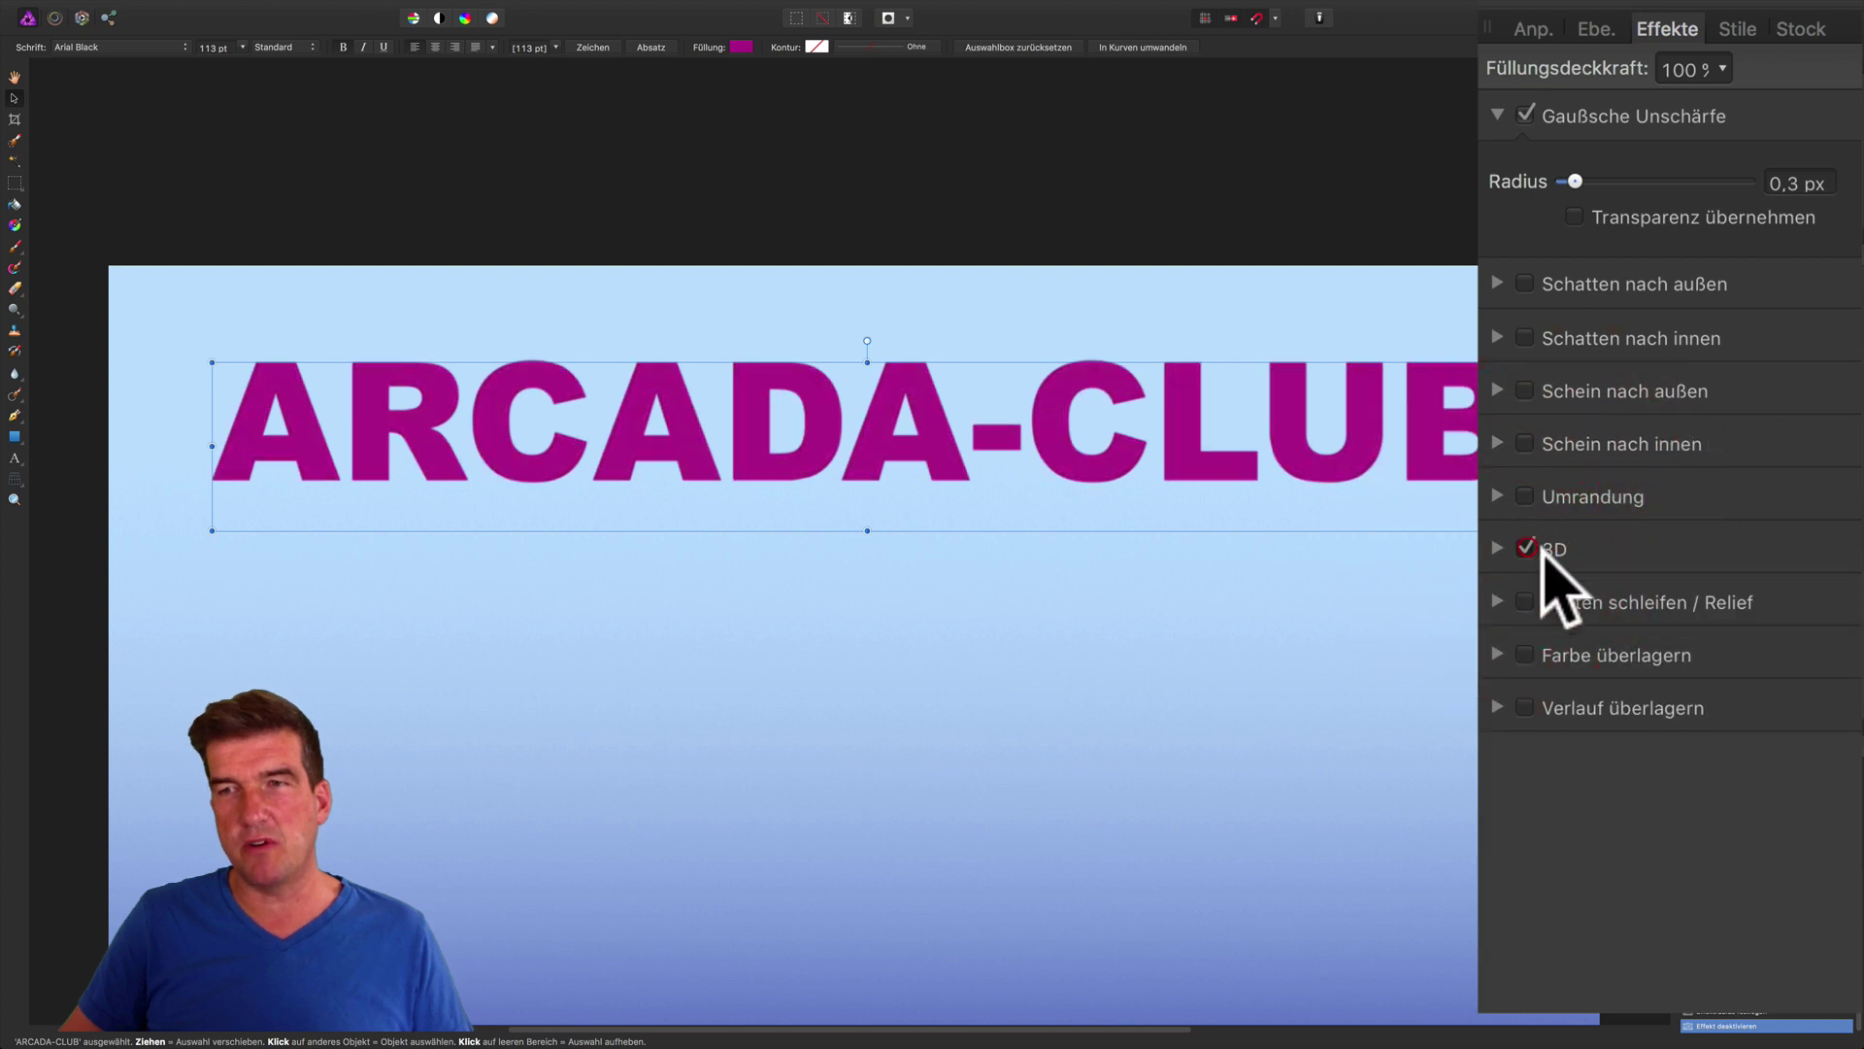
{"action": "left_click", "coordinate": [1575, 182]}
{"action": "left_click_drag", "start_coordinate": [1575, 181], "coordinate": [1634, 182]}
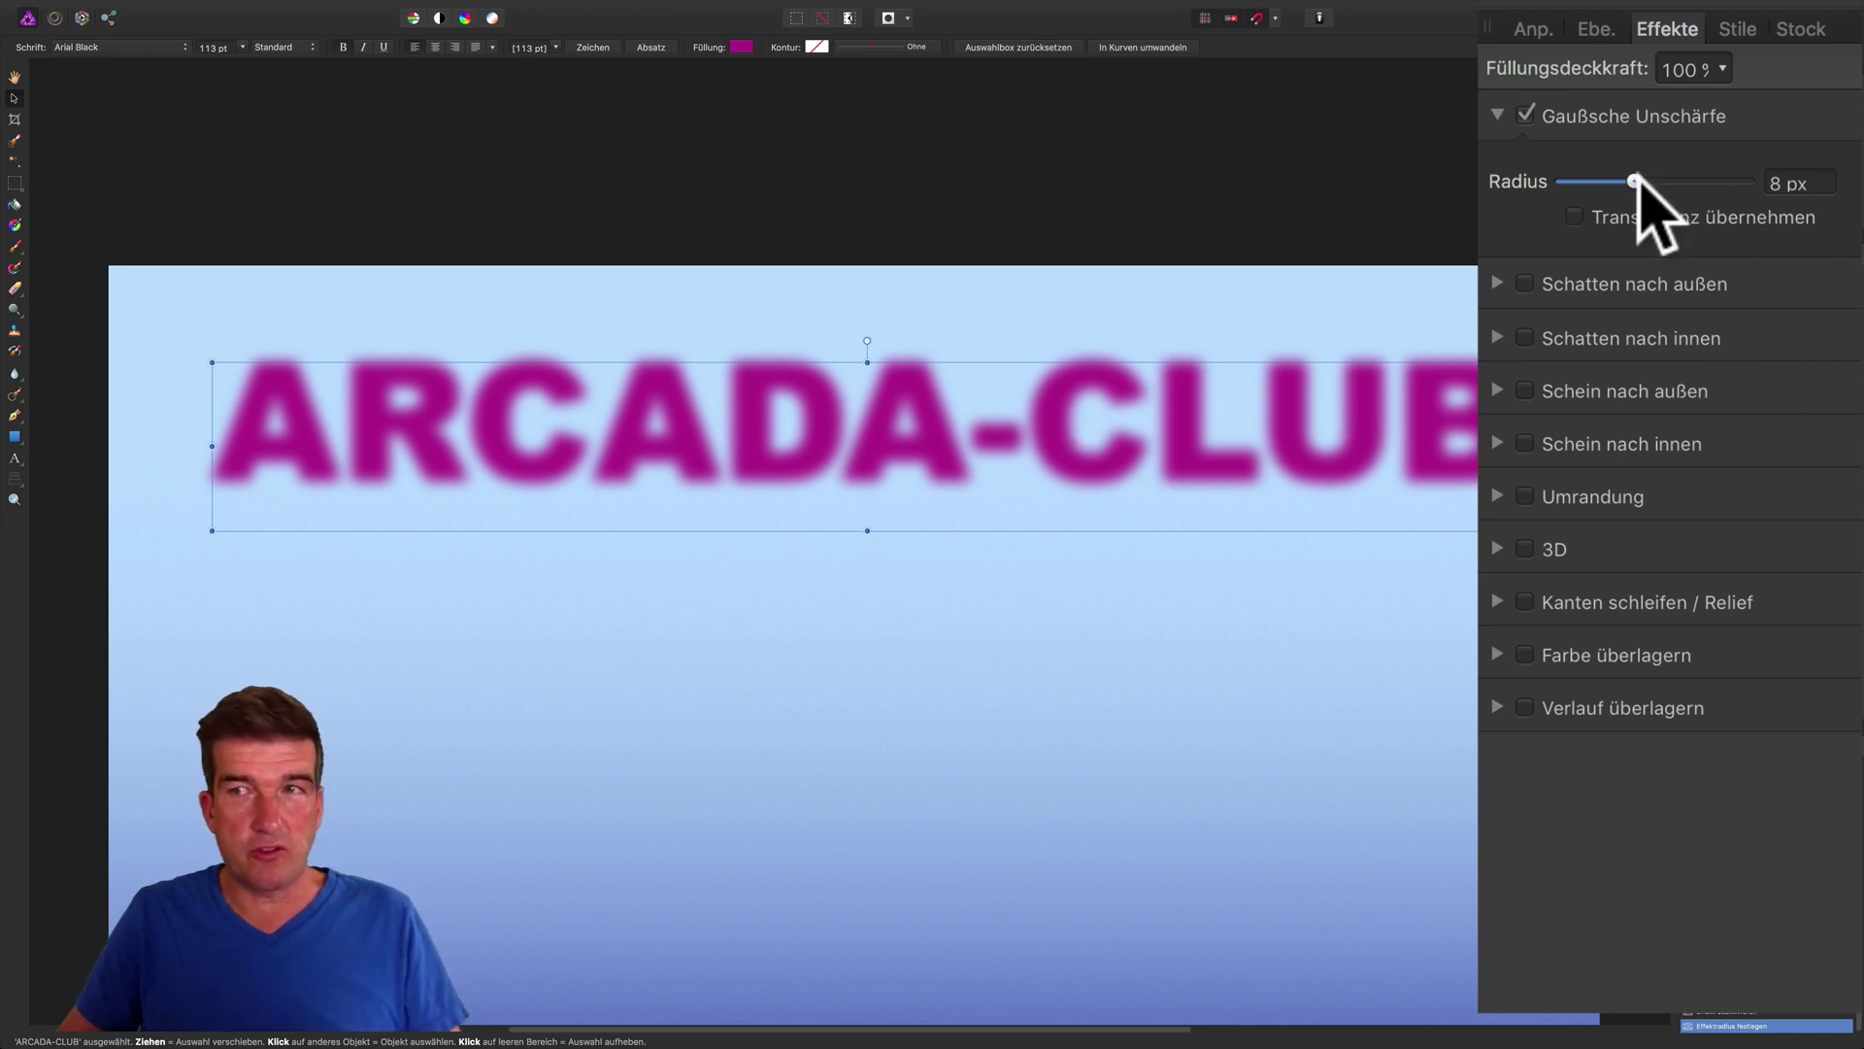
{"action": "left_click_drag", "start_coordinate": [1634, 182], "coordinate": [1604, 183]}
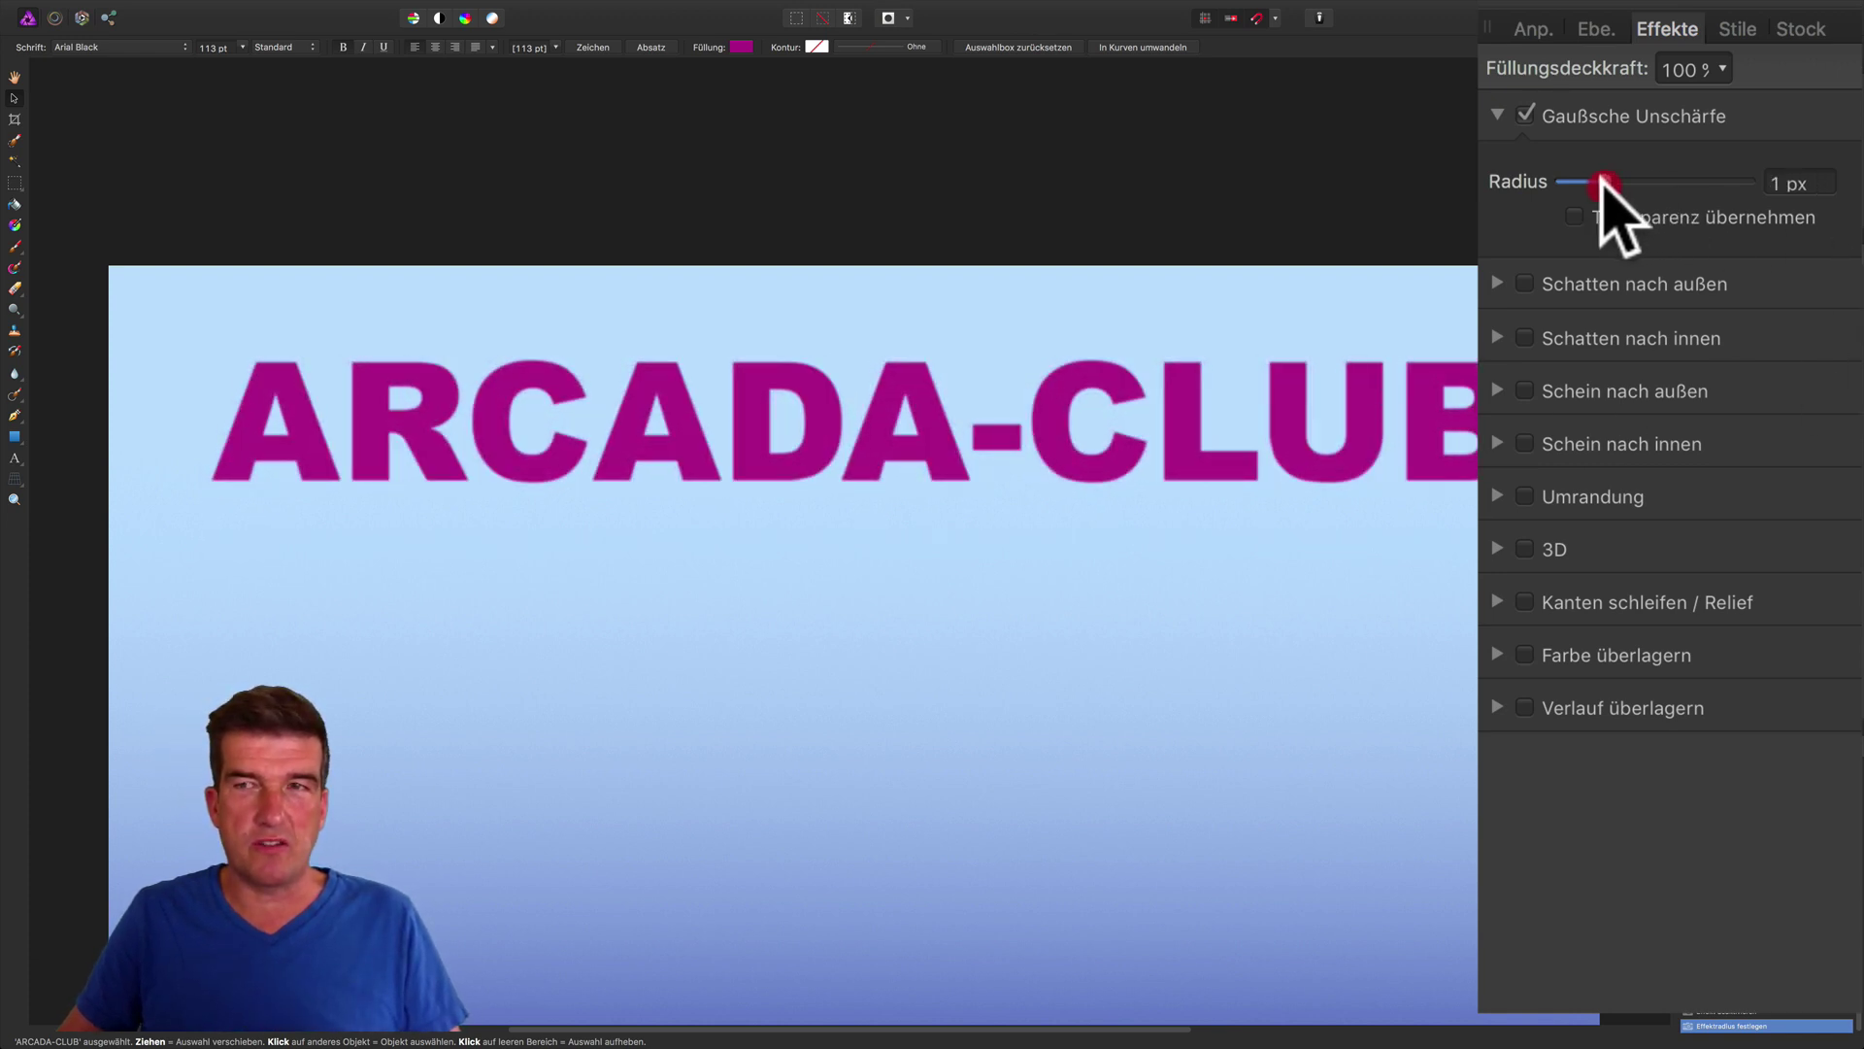
{"action": "left_click_drag", "start_coordinate": [1604, 182], "coordinate": [1612, 183]}
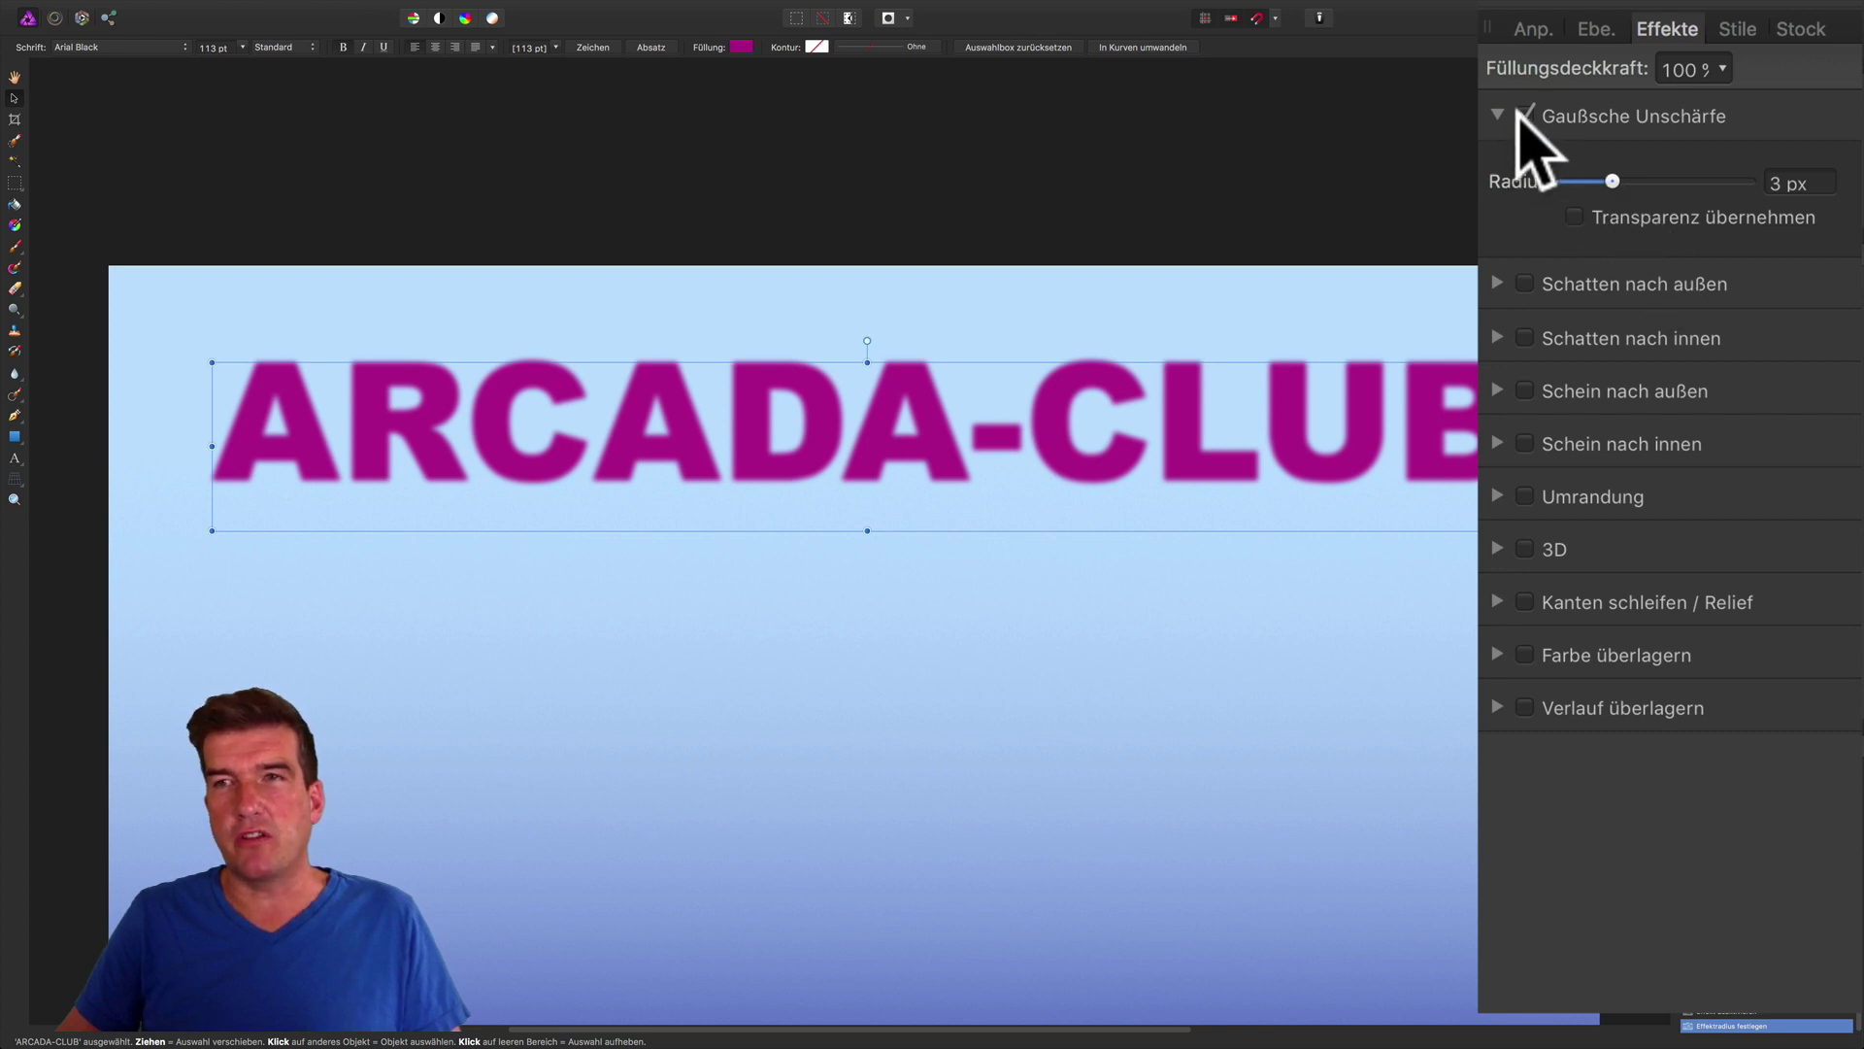
Turn off the Gaussian blur and restore the purple outline and 3D bevel.
{"action": "left_click", "coordinate": [1524, 115]}
{"action": "left_click", "coordinate": [1524, 379]}
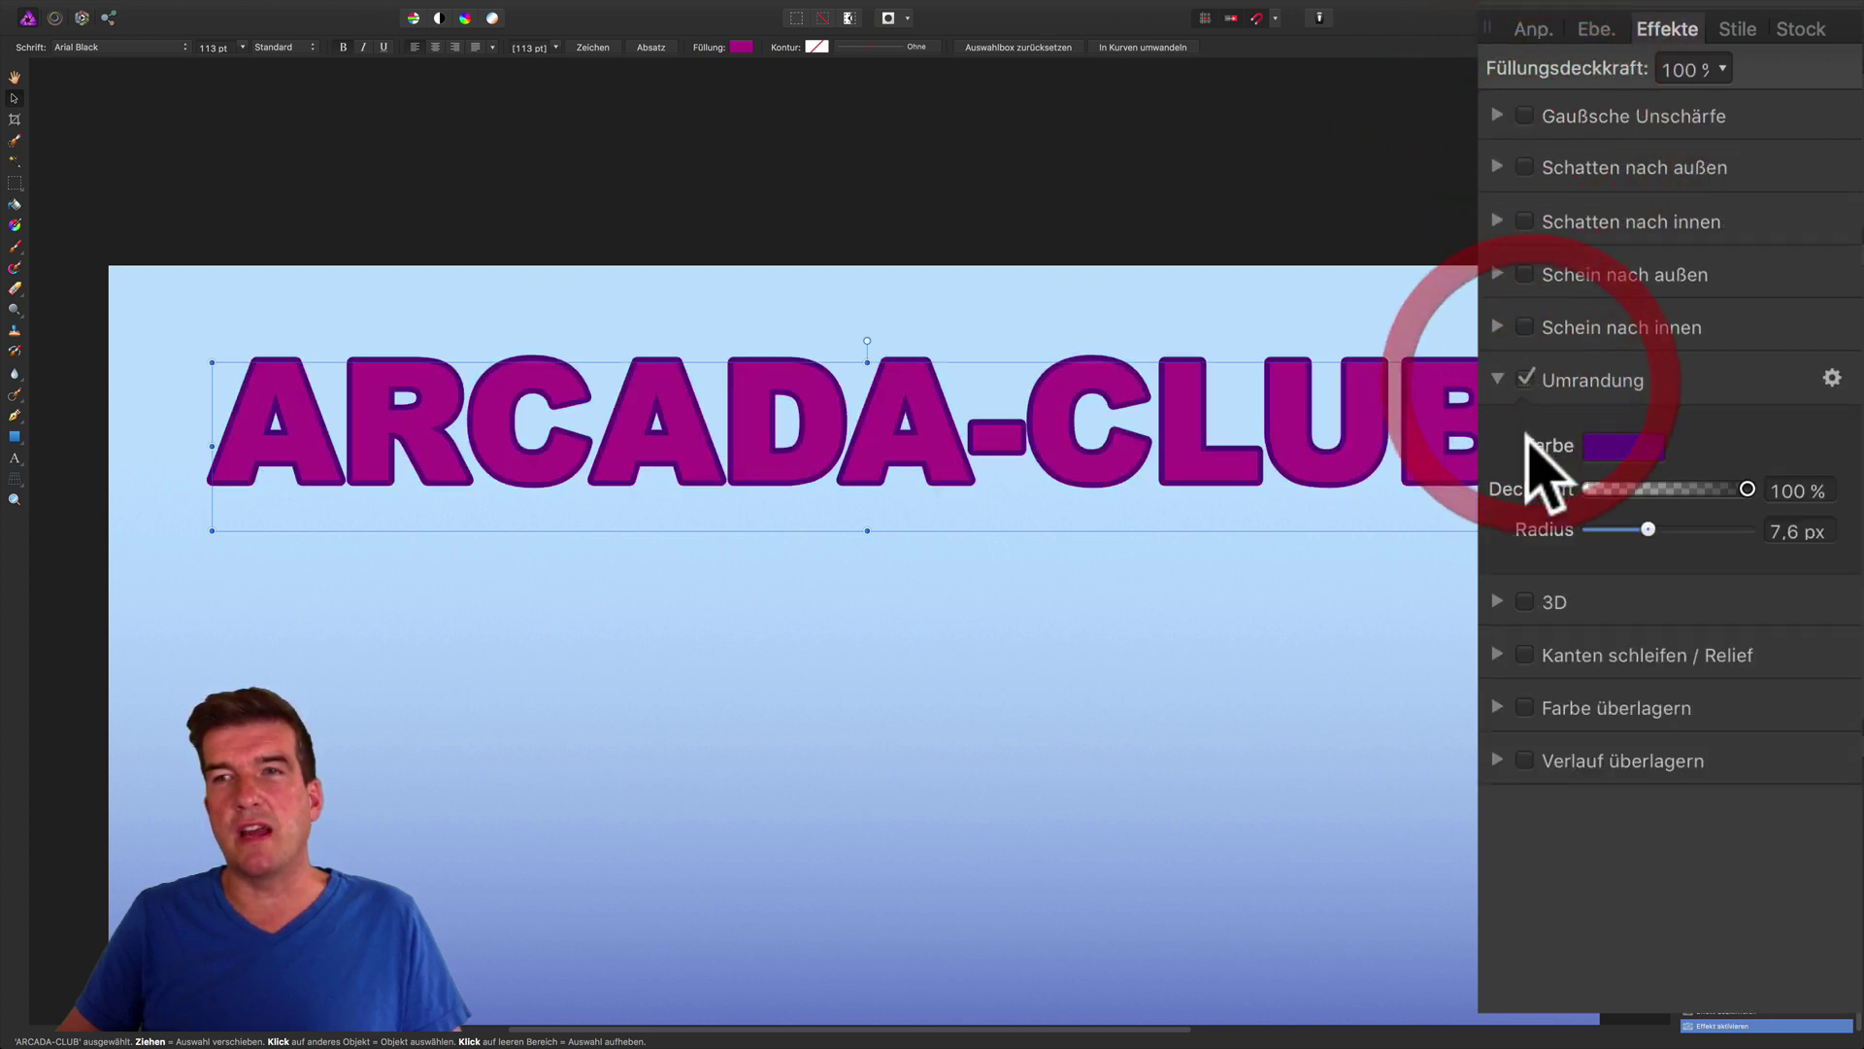
{"action": "left_click", "coordinate": [1524, 601]}
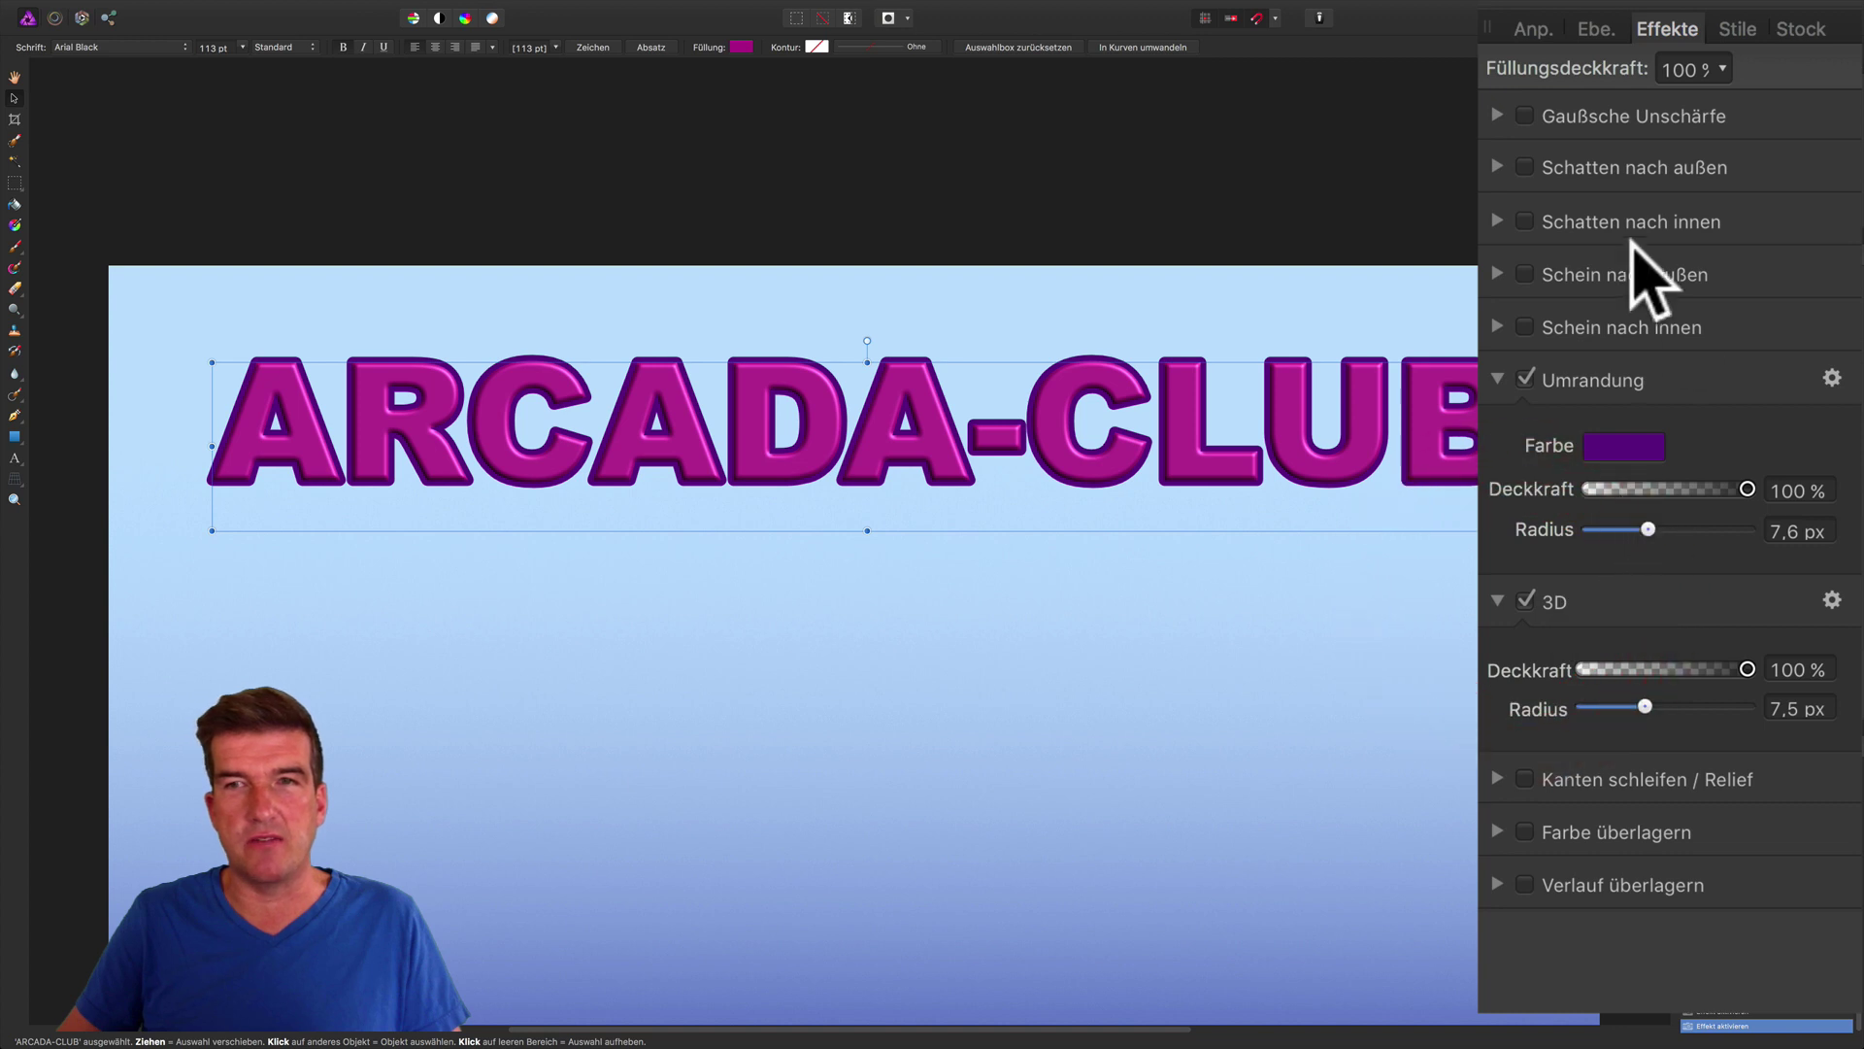
Try then drop the outer glow, and add a drop shadow at 73% opacity.
{"action": "left_click", "coordinate": [1524, 274]}
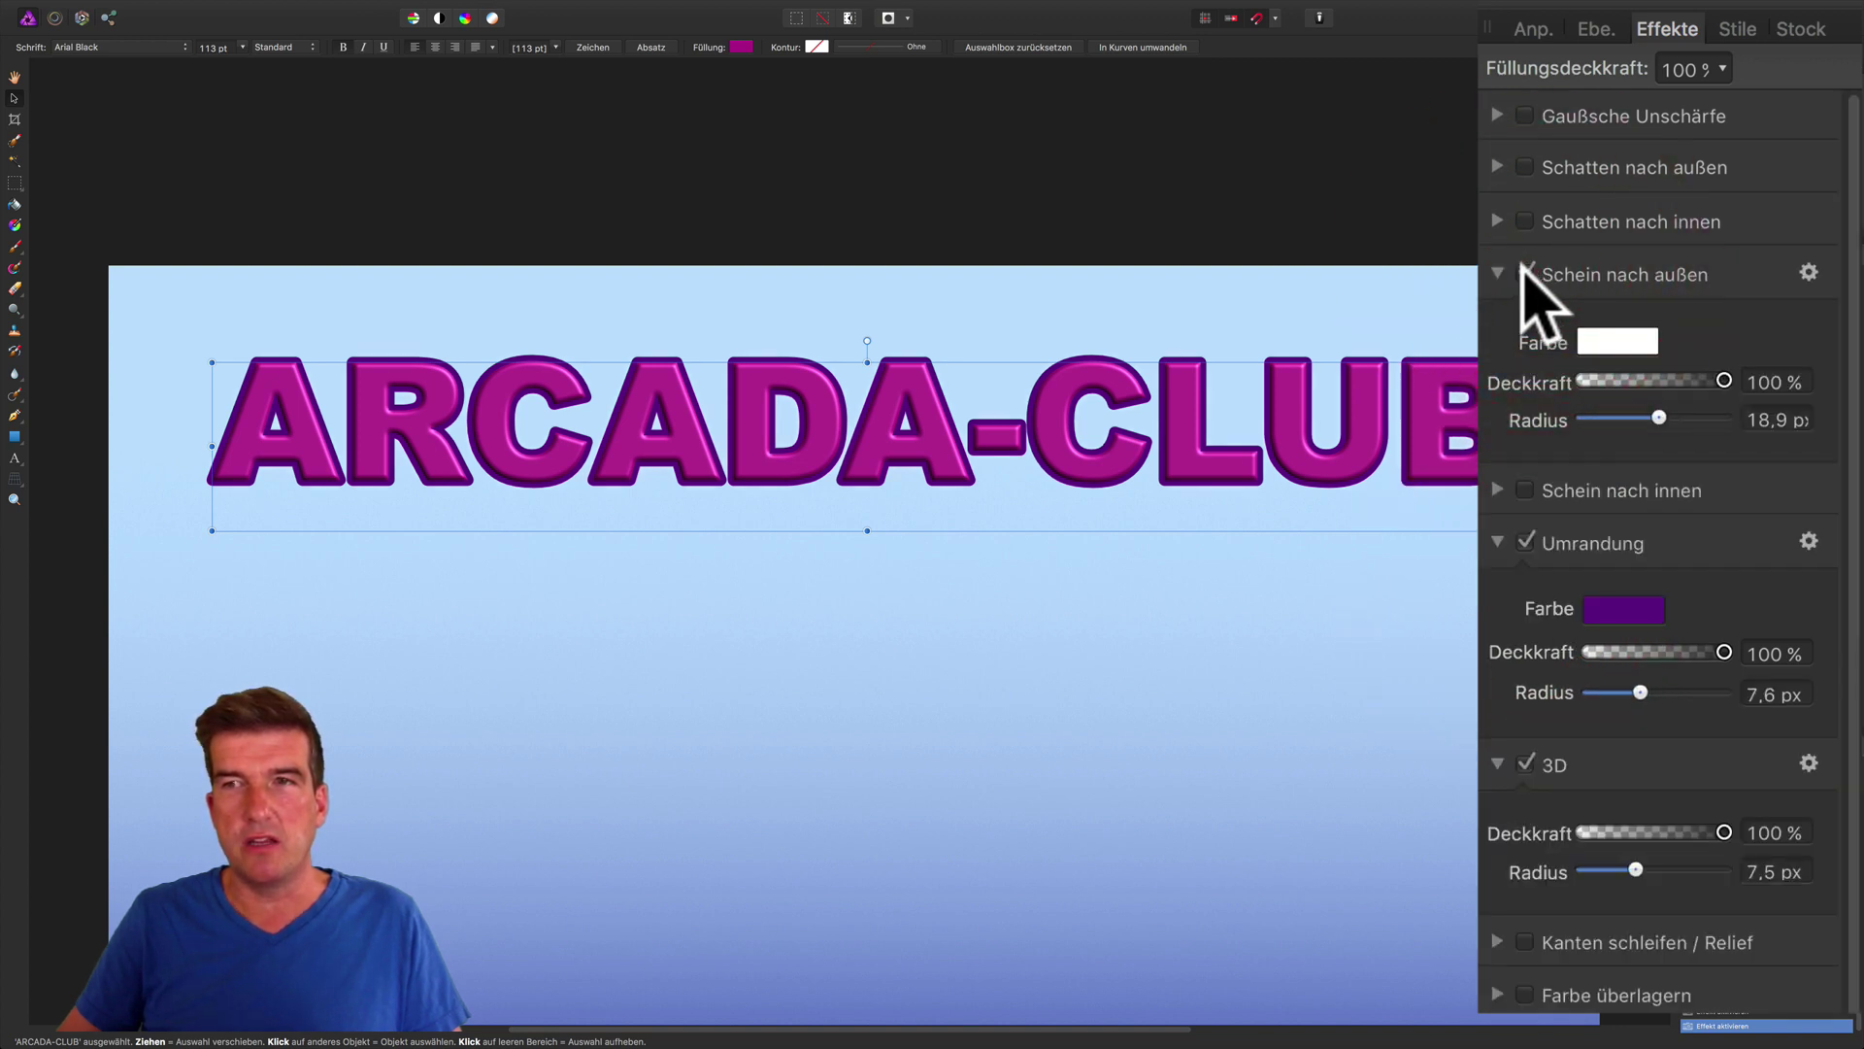
{"action": "left_click", "coordinate": [1524, 274]}
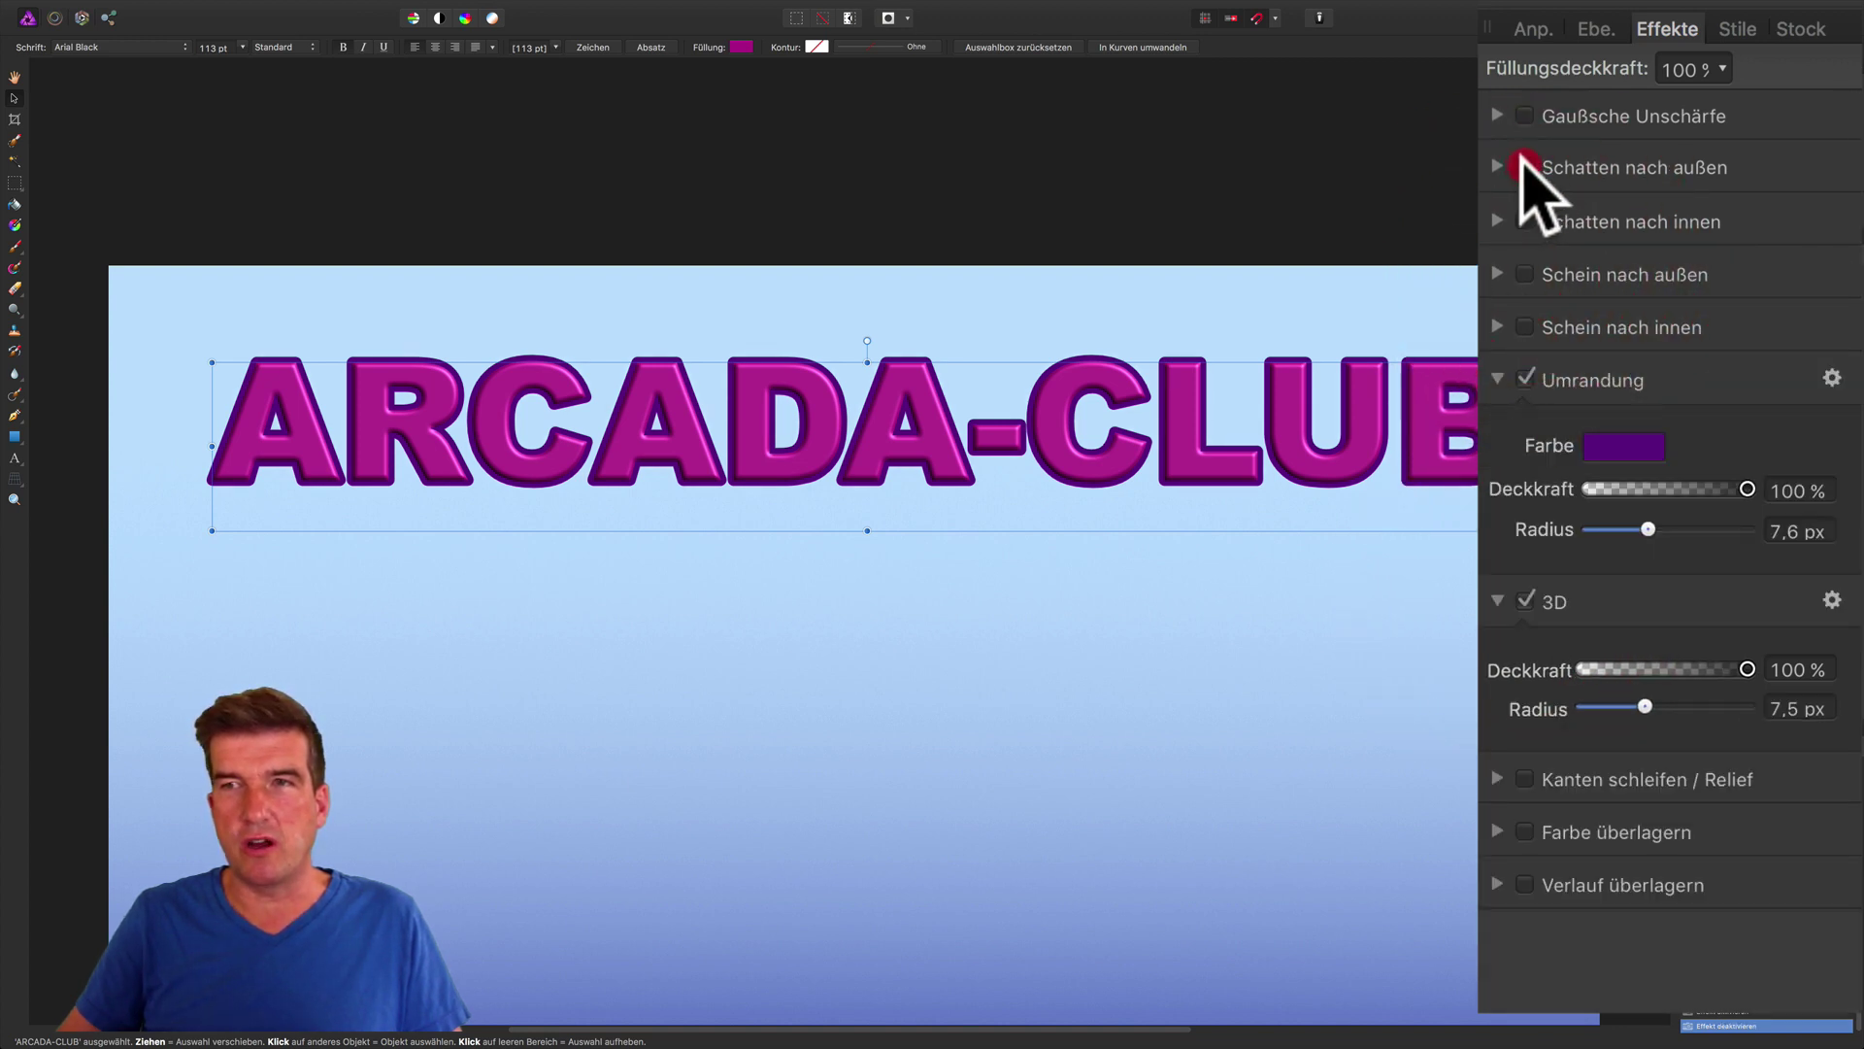
{"action": "left_click", "coordinate": [1523, 165]}
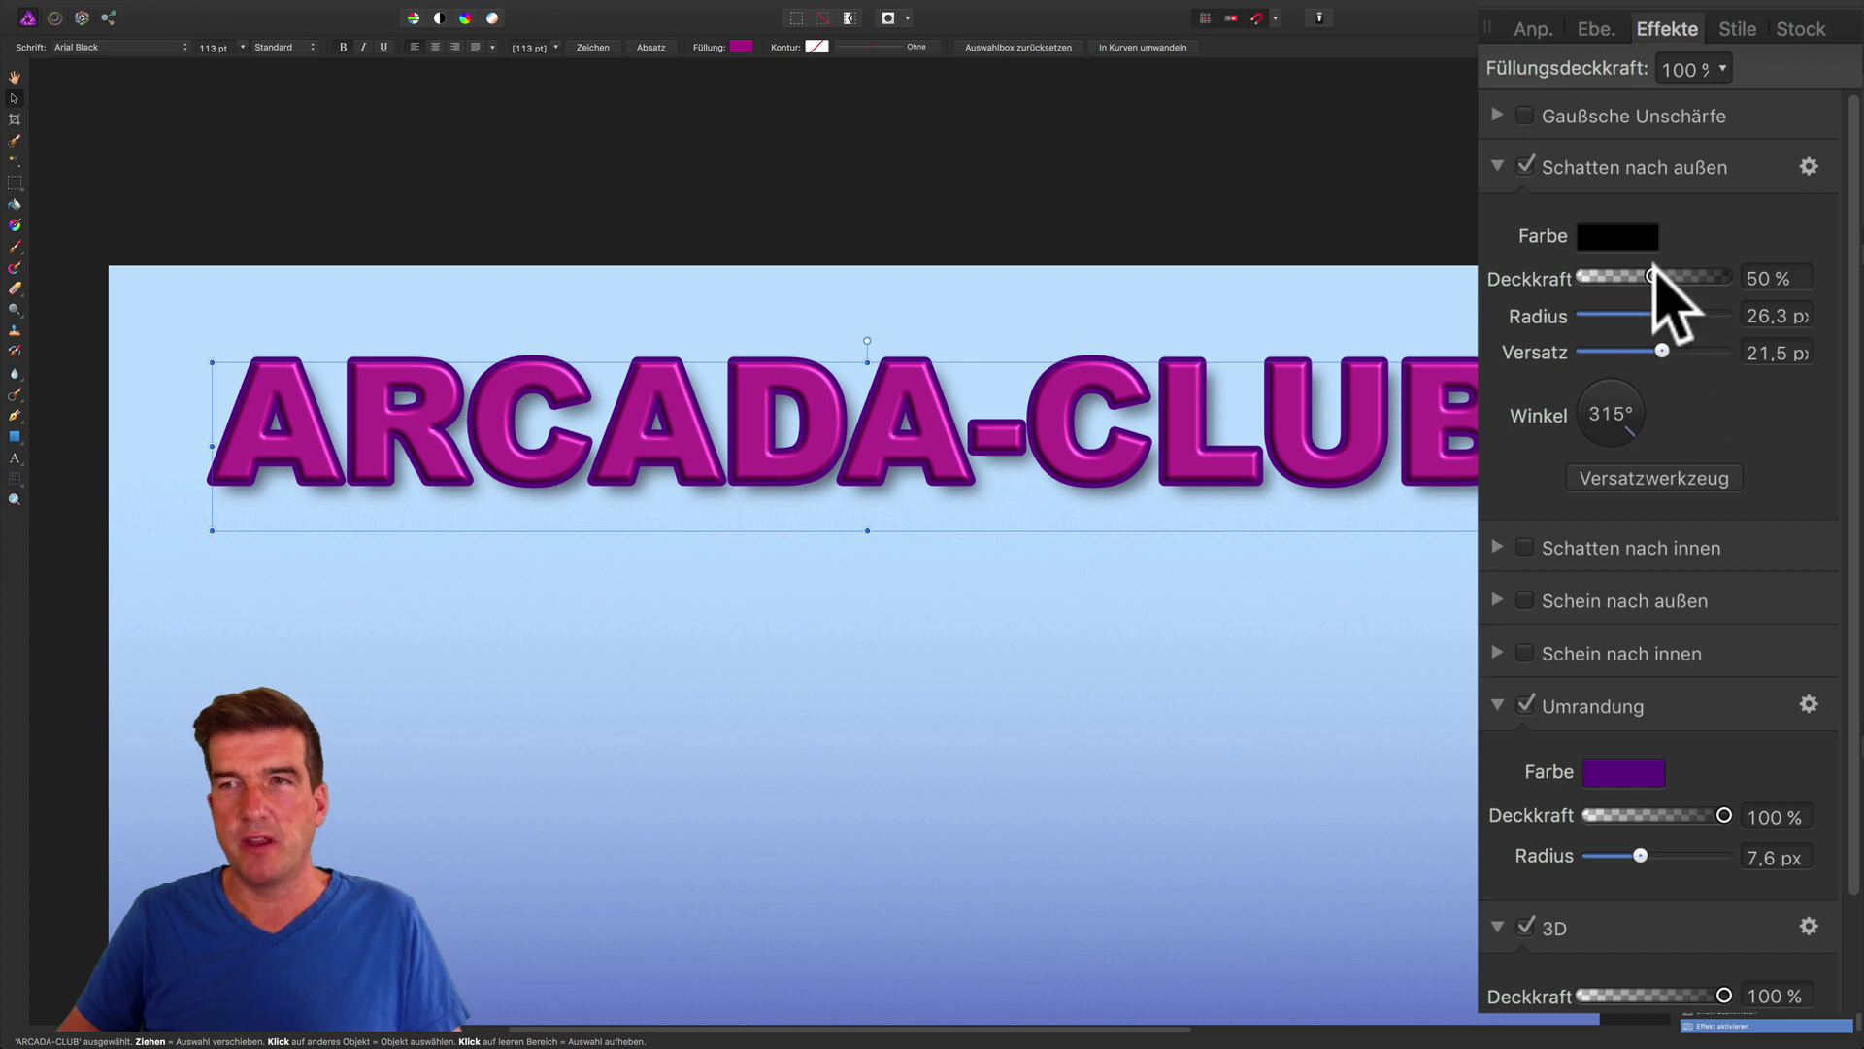
{"action": "mouse_move", "coordinate": [1654, 276]}
{"action": "left_mouse_down"}
{"action": "mouse_move", "coordinate": [1687, 276]}
{"action": "mouse_move", "coordinate": [1650, 312]}
{"action": "left_mouse_up"}
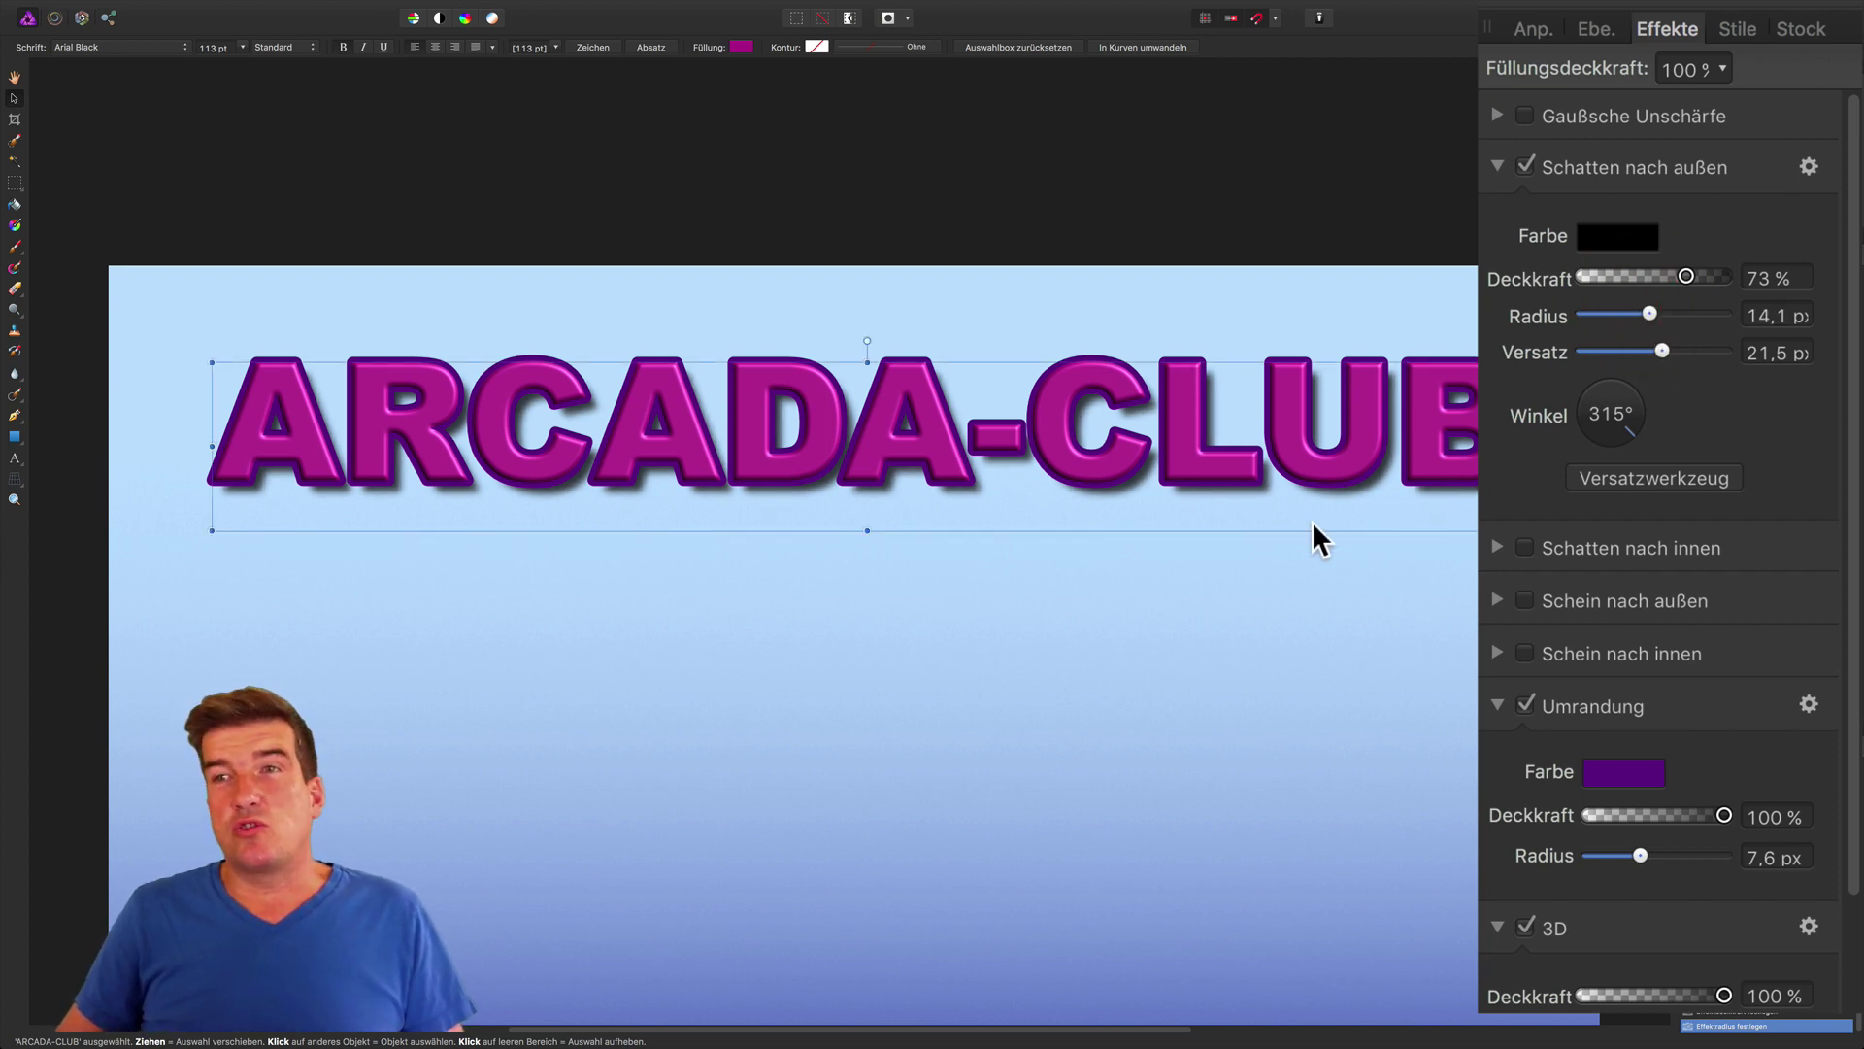
Show the Layers panel with the ARCADA-CLUB text layer above the Pixel background layer.
{"action": "left_click", "coordinate": [1603, 23]}
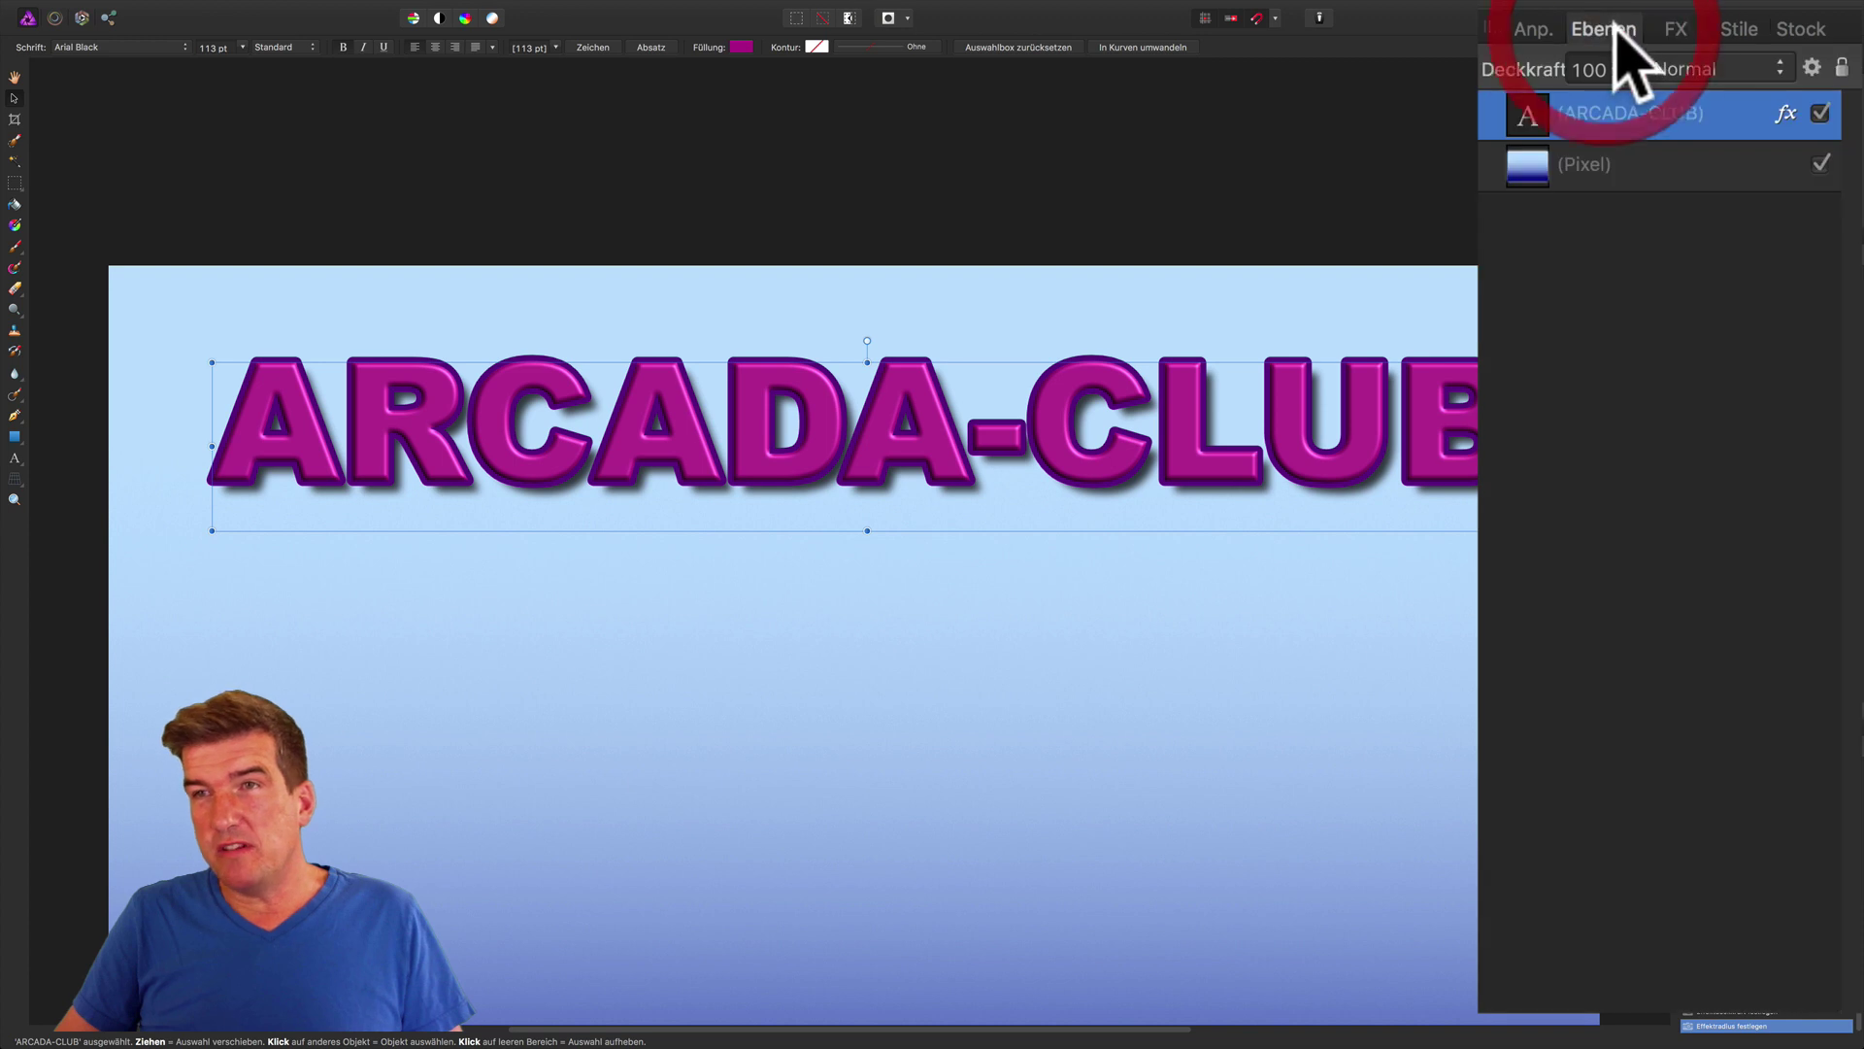